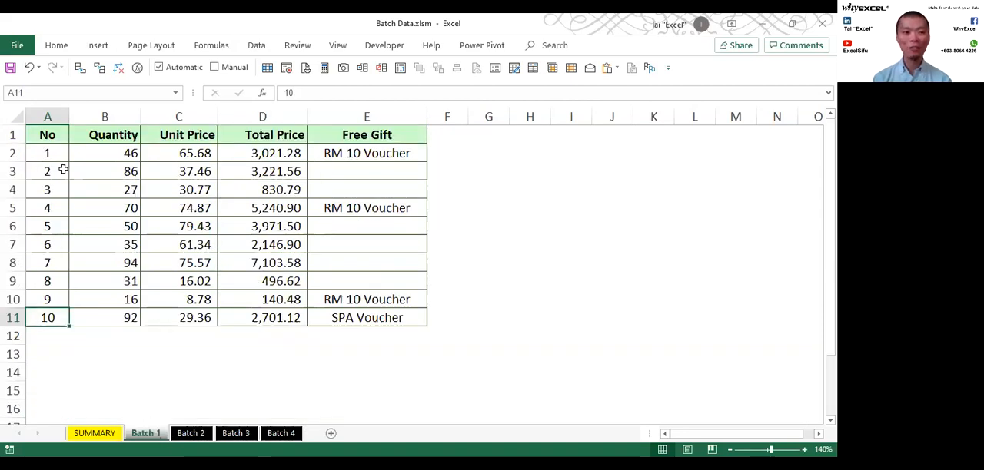
{"action": "left_click_drag", "start_coordinate": [51, 154], "coordinate": [330, 280]}
{"action": "key", "text": "ctrl+c"}
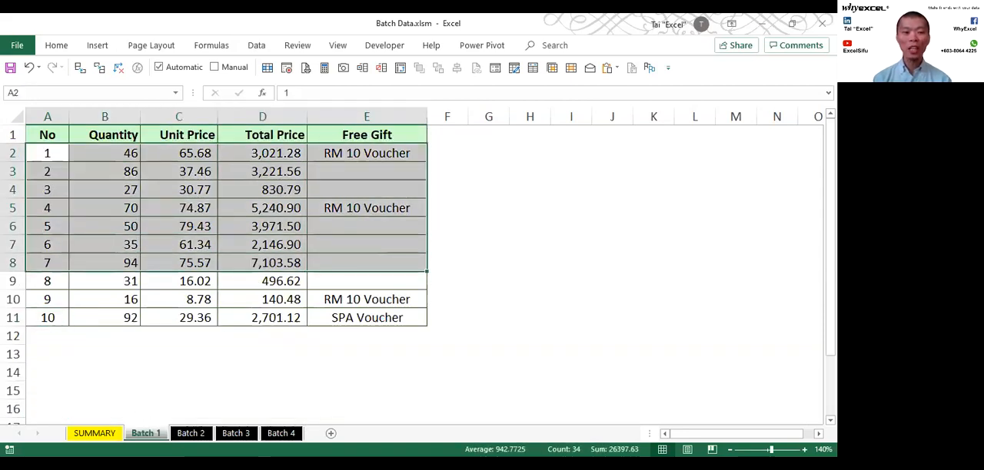
{"action": "left_click", "coordinate": [92, 434]}
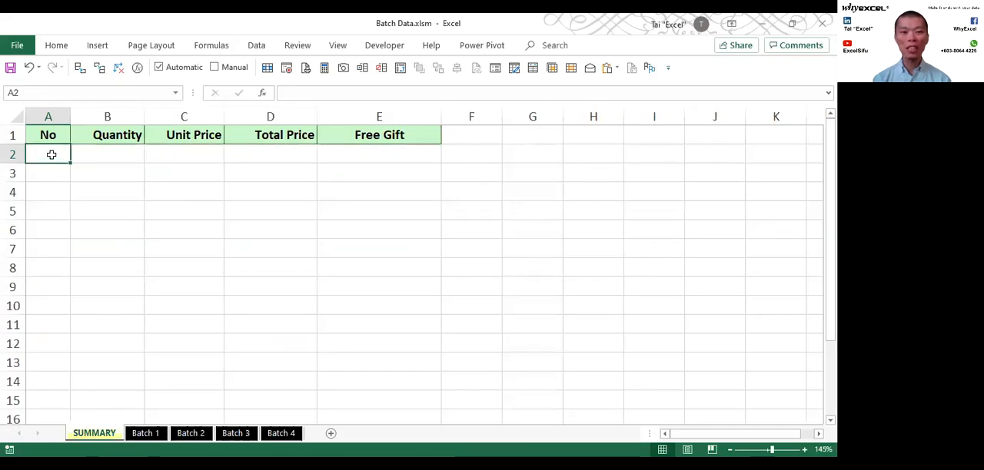
{"action": "left_click", "coordinate": [148, 434]}
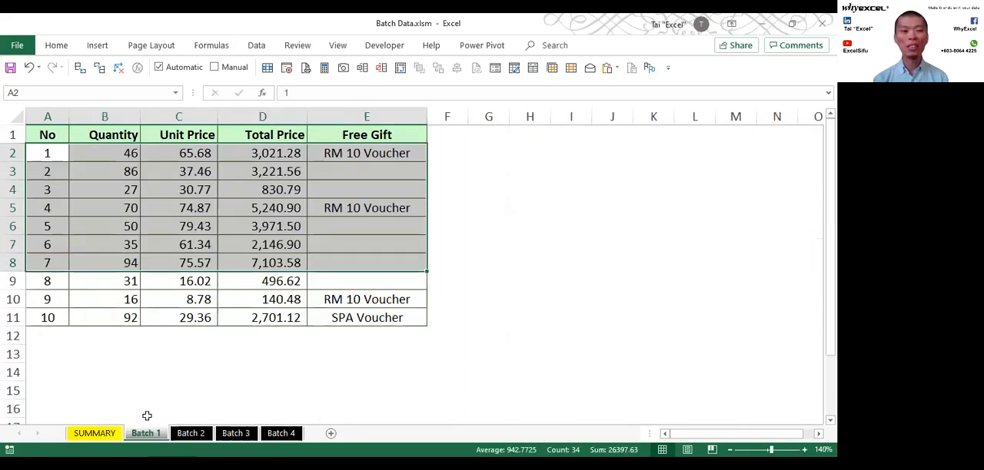
- Copy the ten data rows A2:E11 of the Batch 1 sheet into the SUMMARY sheet starting at cell A2
{"action": "left_click", "coordinate": [56, 154]}
{"action": "left_click_drag", "start_coordinate": [56, 153], "coordinate": [403, 314]}
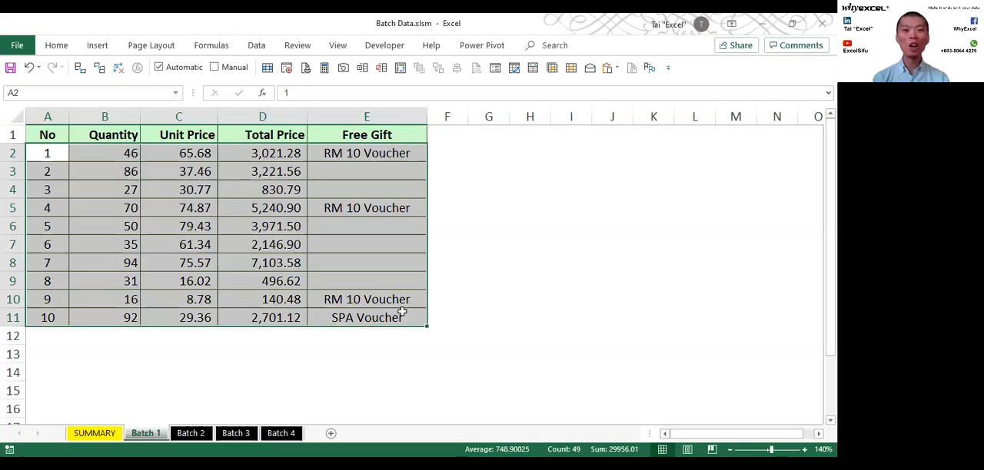
{"action": "key", "text": "ctrl+c"}
{"action": "left_click", "coordinate": [95, 433]}
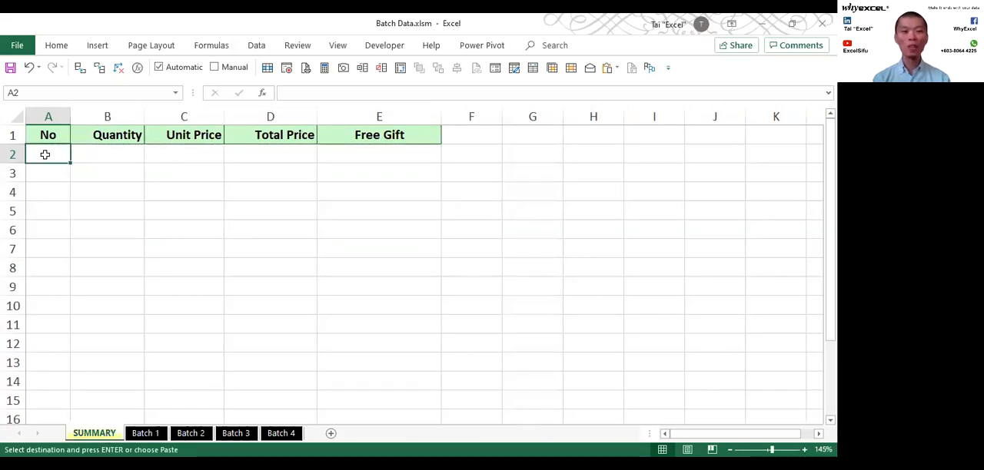
{"action": "key", "text": "ctrl+v"}
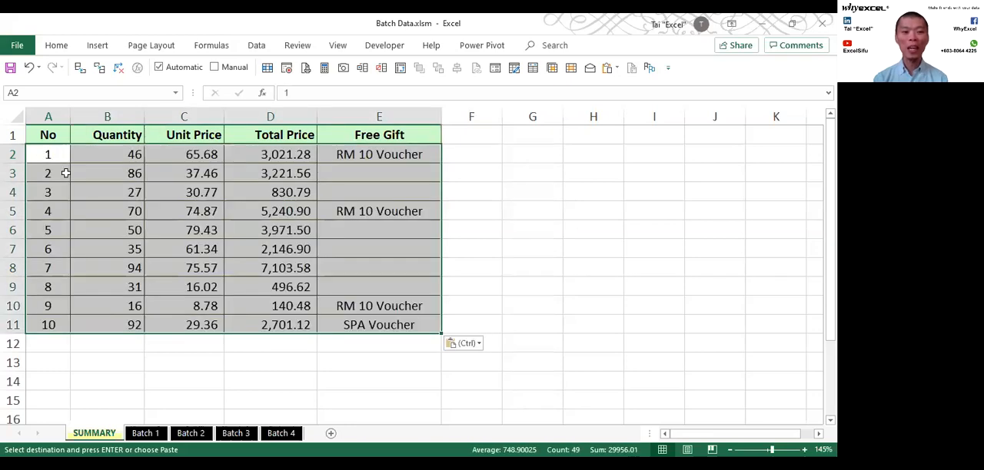
- Copy the data rows A2:E21 of the Batch 2 sheet into the SUMMARY sheet starting at cell A12
{"action": "left_click", "coordinate": [191, 434]}
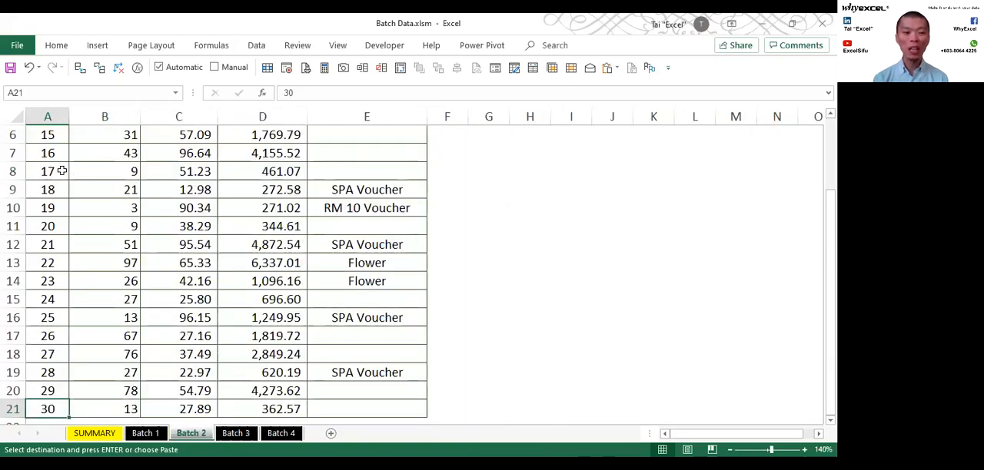
{"action": "scroll", "coordinate": [61, 167], "scroll_direction": "up", "scroll_amount": 2}
{"action": "left_click_drag", "start_coordinate": [46, 153], "coordinate": [361, 352]}
{"action": "key", "text": "ctrl+c"}
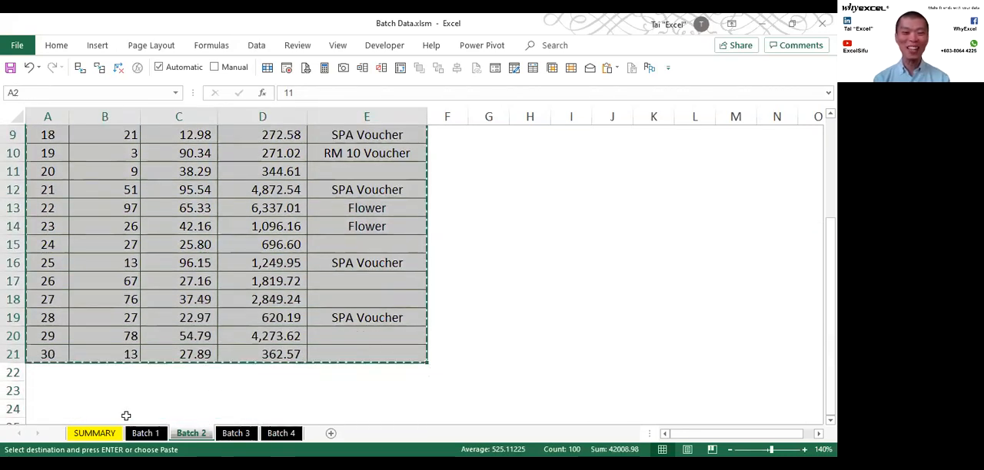
{"action": "left_click", "coordinate": [95, 434]}
{"action": "left_click", "coordinate": [51, 341]}
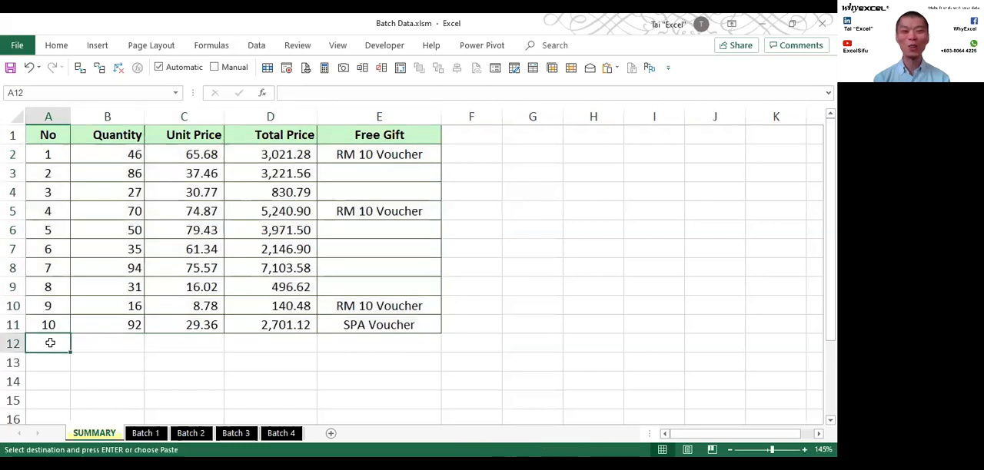
{"action": "key", "text": "ctrl+v"}
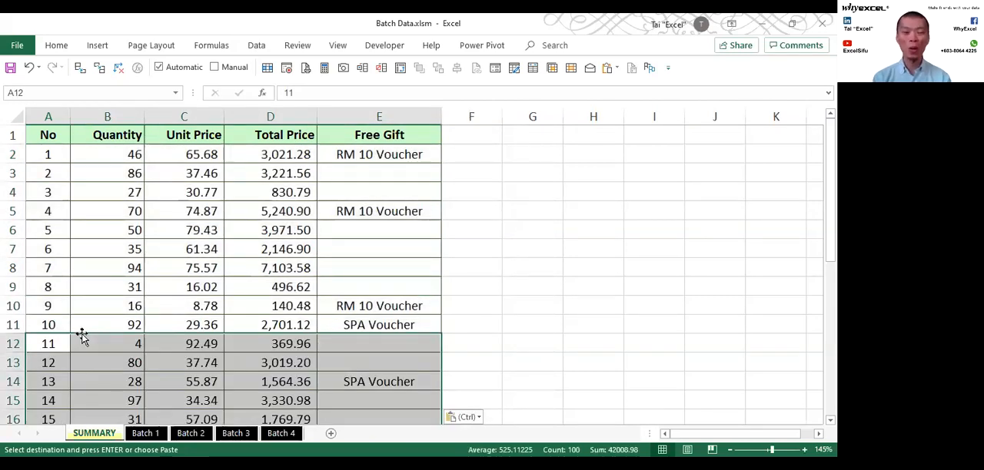
- Undo both batch pastes on the SUMMARY sheet and clear the range selection
{"action": "key", "text": "ctrl+z"}
{"action": "key", "text": "ctrl+z"}
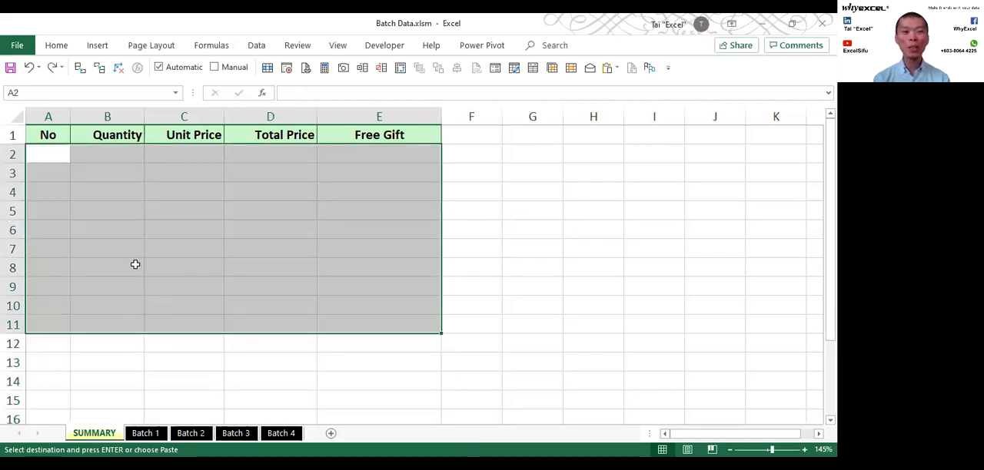
{"action": "left_click", "coordinate": [135, 264]}
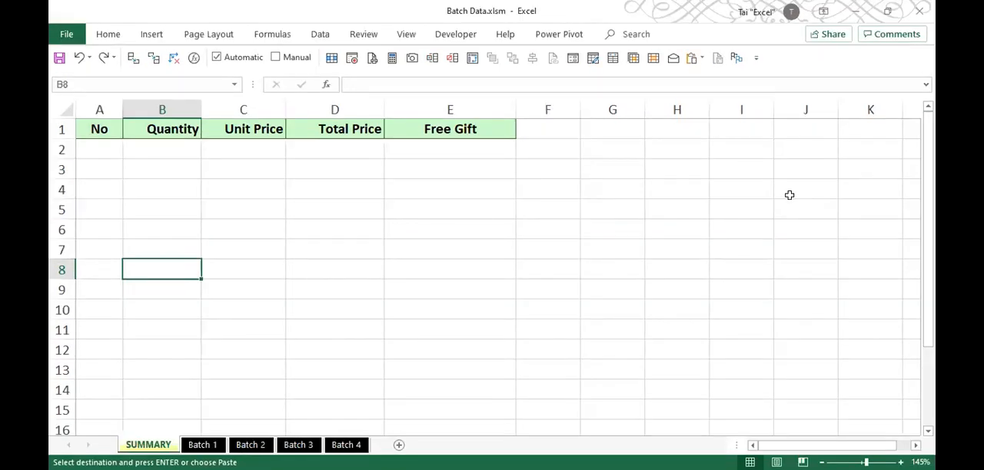
{"action": "left_click", "coordinate": [471, 230]}
{"action": "left_click", "coordinate": [266, 308]}
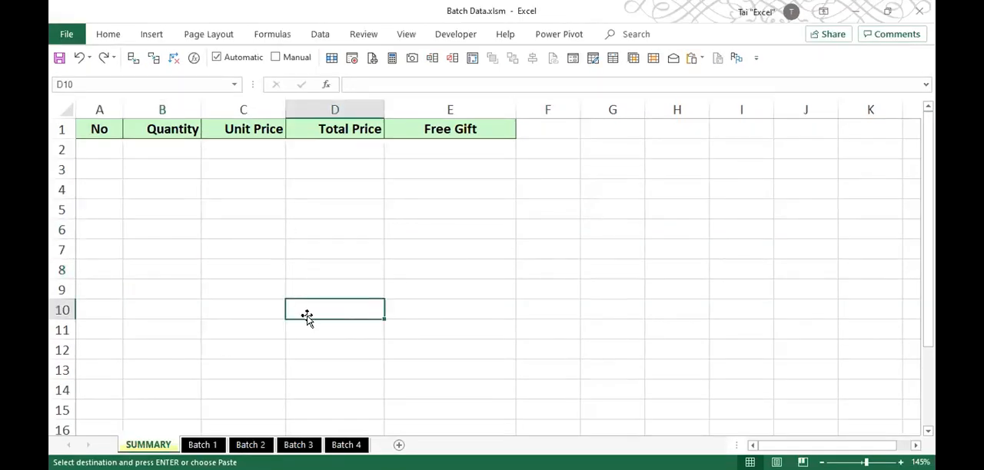
- Run Combine Worksheets with the data summary restarted, and check the last combined record on the SUMMARY sheet
{"action": "left_click", "coordinate": [738, 66]}
{"action": "left_click", "coordinate": [738, 65]}
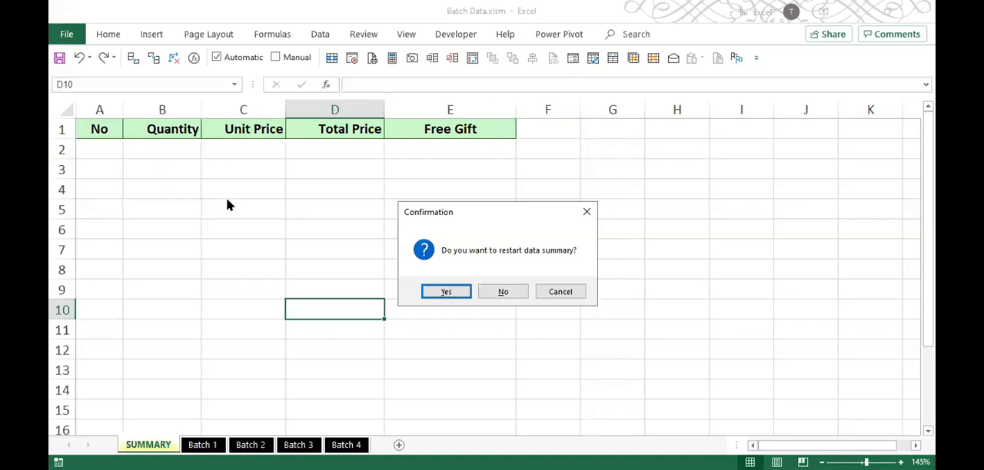
{"action": "left_click", "coordinate": [448, 293]}
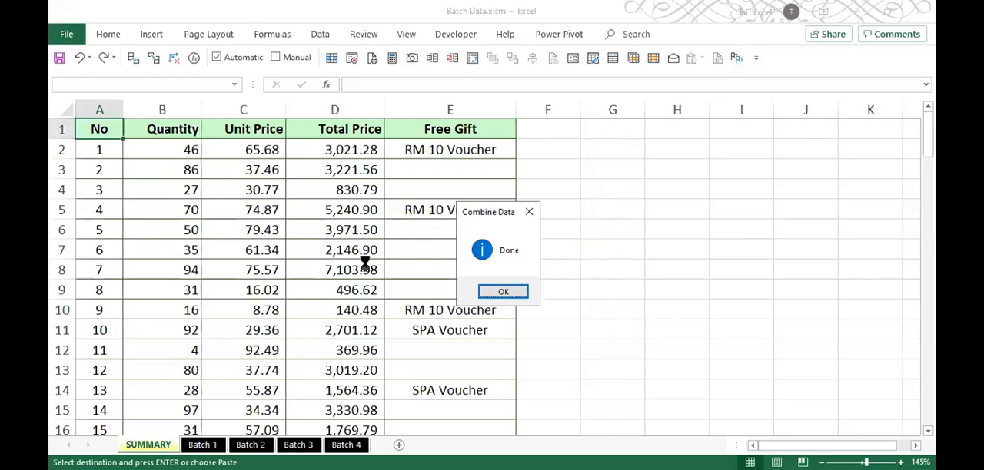
{"action": "left_click", "coordinate": [501, 290]}
{"action": "scroll", "coordinate": [142, 199], "scroll_direction": "down", "scroll_amount": 20}
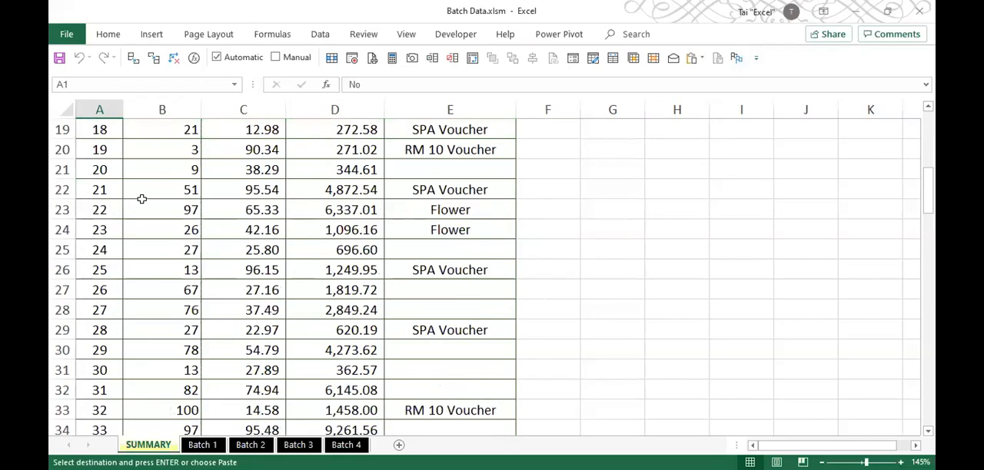
{"action": "scroll", "coordinate": [141, 199], "scroll_direction": "down", "scroll_amount": 16}
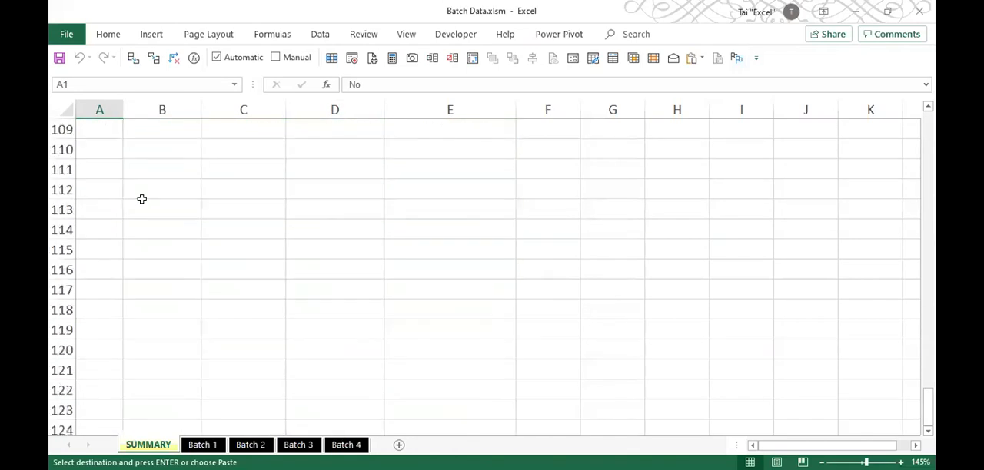
{"action": "scroll", "coordinate": [142, 200], "scroll_direction": "up", "scroll_amount": 4}
{"action": "left_click", "coordinate": [110, 209]}
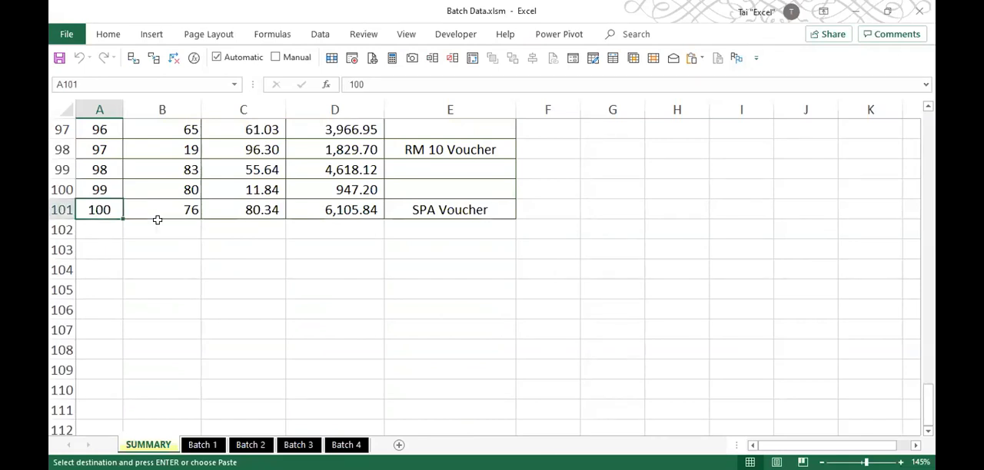
- Enter 101 in cell A42 of the Batch 4 sheet as a new record number below the last row
{"action": "left_click", "coordinate": [346, 445]}
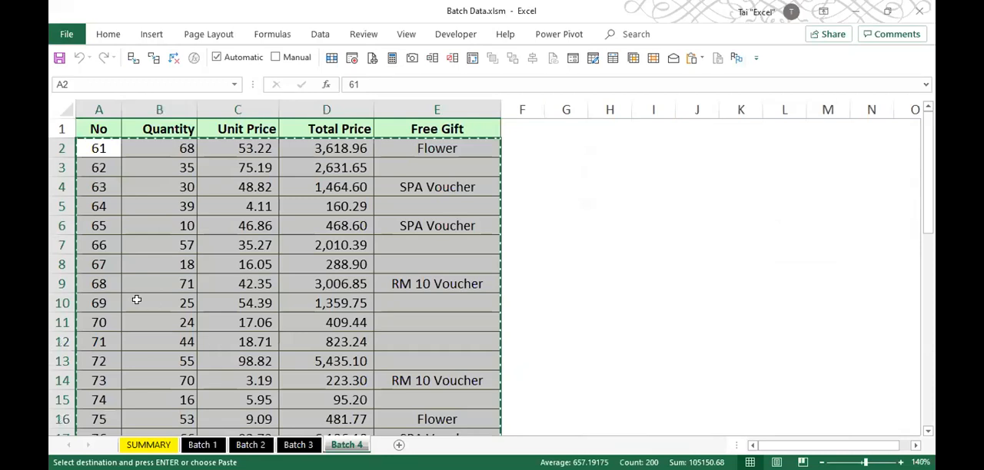
{"action": "left_click", "coordinate": [93, 276]}
{"action": "key", "text": "ctrl+Down"}
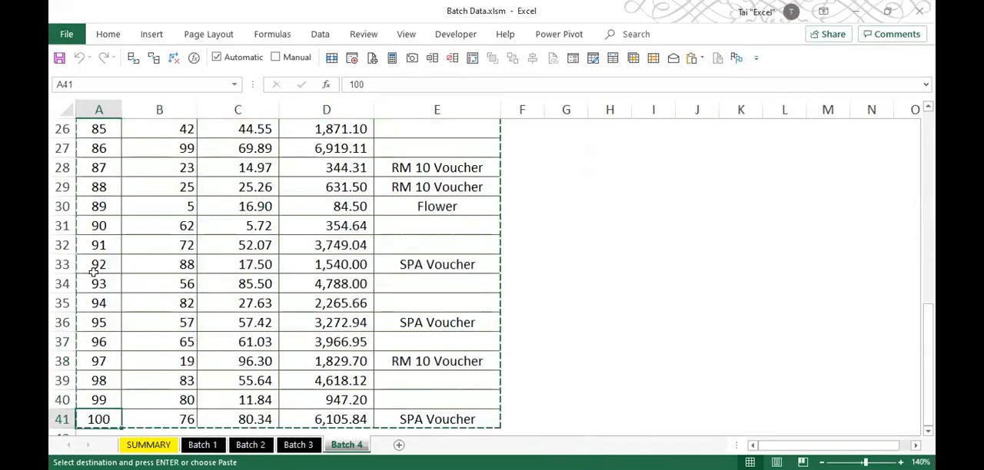
{"action": "scroll", "coordinate": [93, 271], "scroll_direction": "down", "scroll_amount": 3}
{"action": "left_click", "coordinate": [99, 262]}
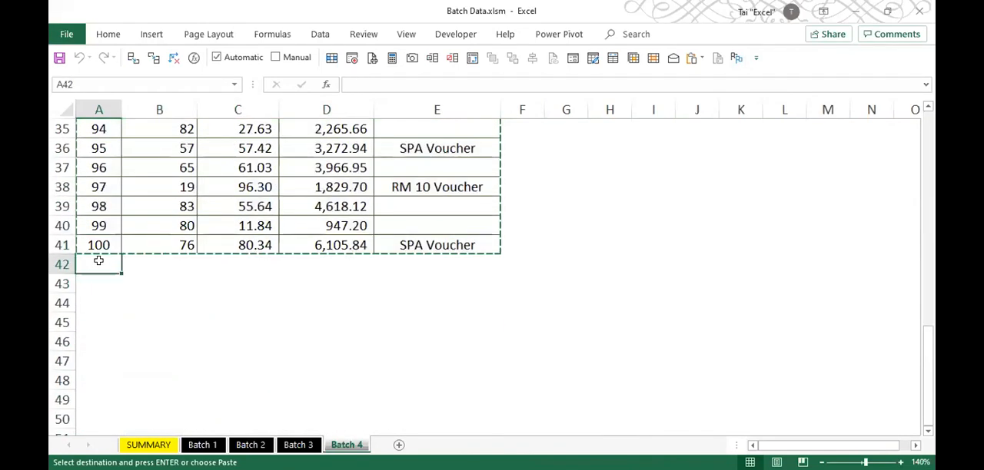
{"action": "type", "text": "101"}
{"action": "key", "text": "Tab"}
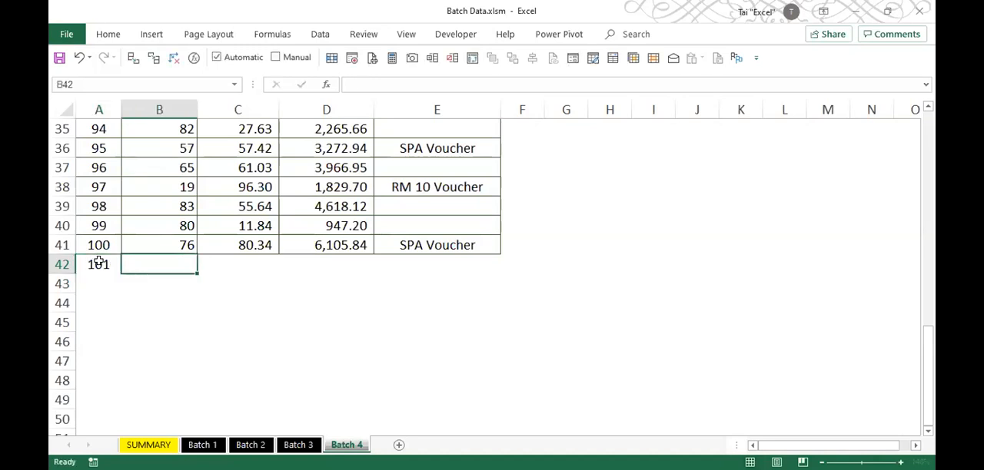
- Fill B42:E42 of the new record with the values from the row above
{"action": "key", "text": "shift+Right"}
{"action": "key", "text": "shift+Right"}
{"action": "key", "text": "shift+Right"}
{"action": "key", "text": "shift+Up"}
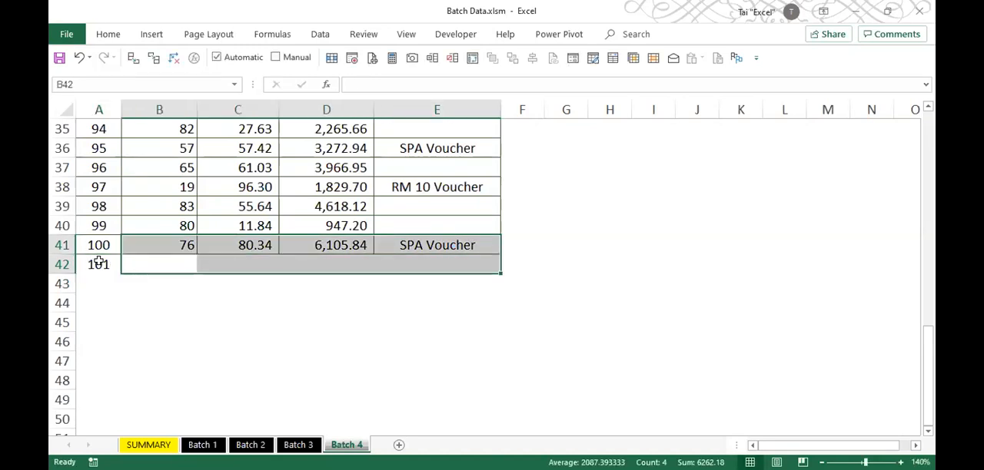
{"action": "key", "text": "ctrl+d"}
{"action": "key", "text": "Down"}
{"action": "key", "text": "Up"}
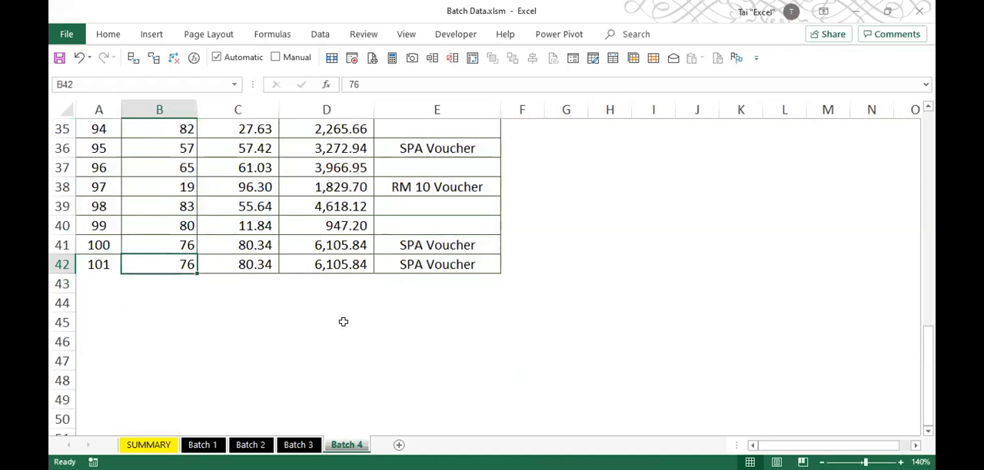
- Rerun Combine Worksheets, restarting the data summary to include the added record, and check the end of the combined list
{"action": "left_click", "coordinate": [736, 59]}
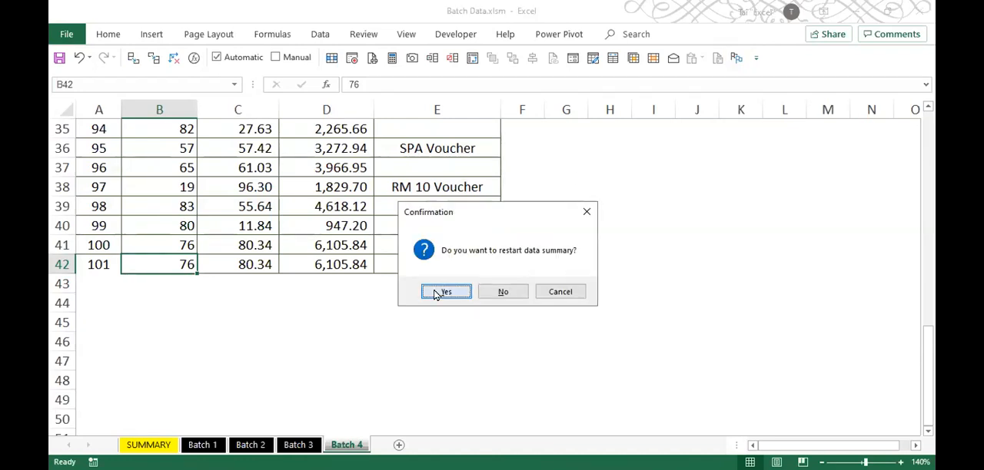
{"action": "left_click", "coordinate": [436, 294]}
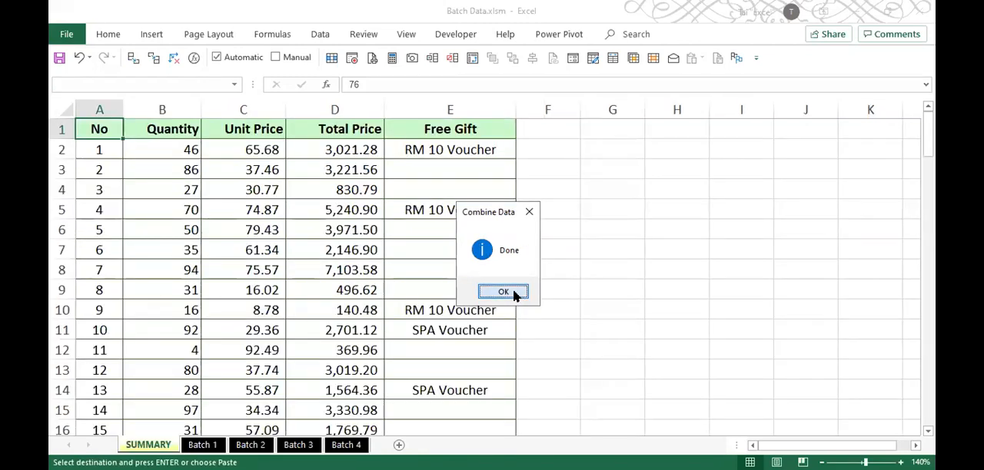
{"action": "left_click", "coordinate": [510, 293]}
{"action": "scroll", "coordinate": [209, 261], "scroll_direction": "down", "scroll_amount": 20}
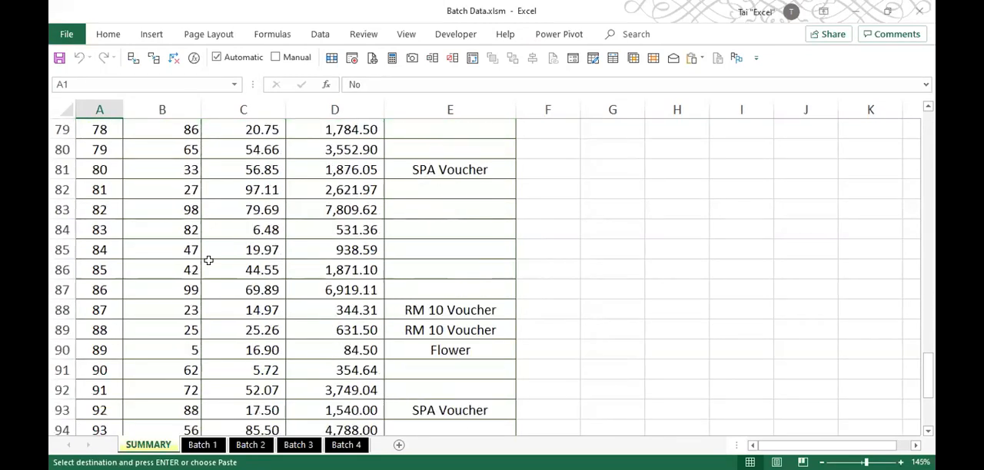
{"action": "scroll", "coordinate": [184, 246], "scroll_direction": "up", "scroll_amount": 3}
{"action": "left_click", "coordinate": [115, 290]}
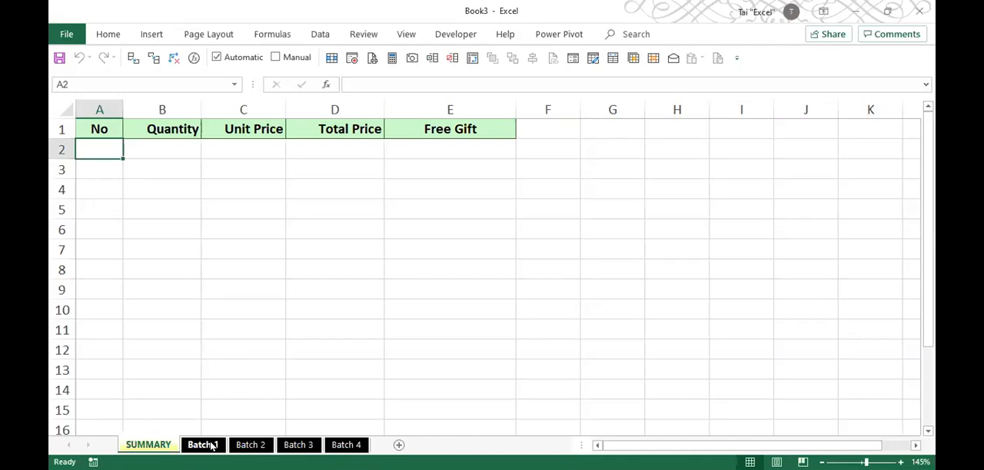
- Look through the Batch 1 to Batch 4 sheets of the Book3 workbook and return to its SUMMARY sheet
{"action": "left_click", "coordinate": [207, 445]}
{"action": "left_click", "coordinate": [250, 445]}
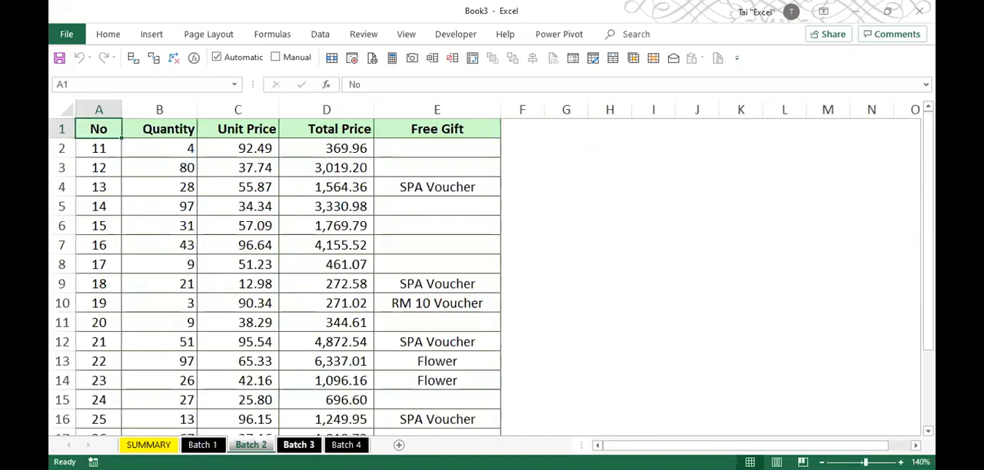
{"action": "left_click", "coordinate": [298, 445]}
{"action": "left_click", "coordinate": [347, 445]}
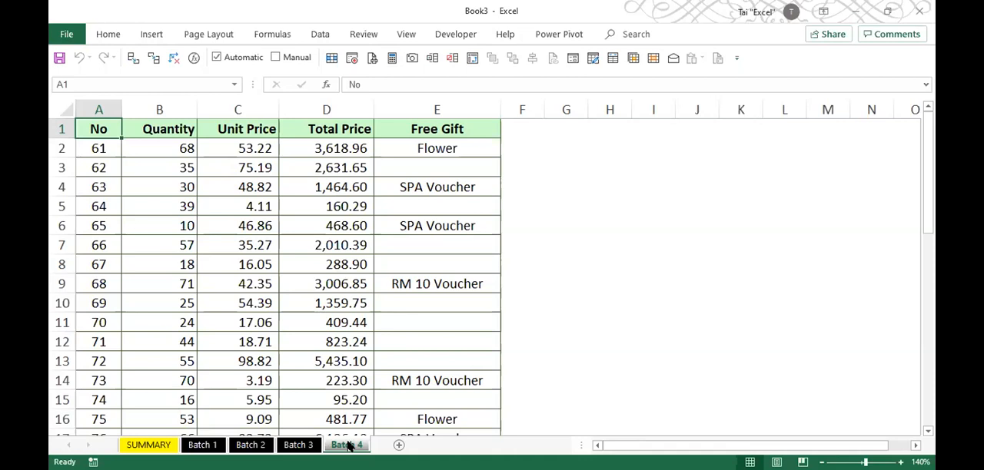
{"action": "key", "text": "ctrl+Page_Up"}
{"action": "key", "text": "ctrl+Page_Up"}
{"action": "key", "text": "ctrl+Page_Up"}
{"action": "key", "text": "ctrl+Page_Up"}
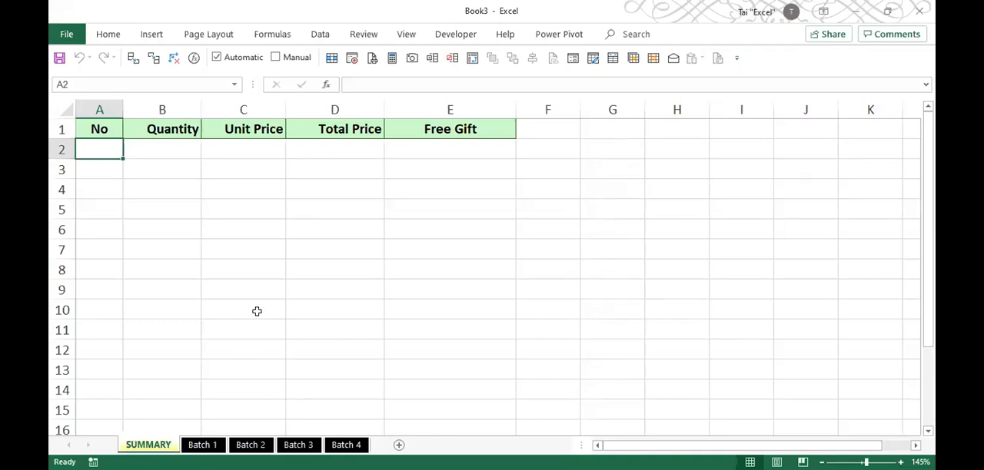
- Keep the ribbon permanently expanded, check the available macro options, and bring up the Developer commands
{"action": "left_click", "coordinate": [321, 36]}
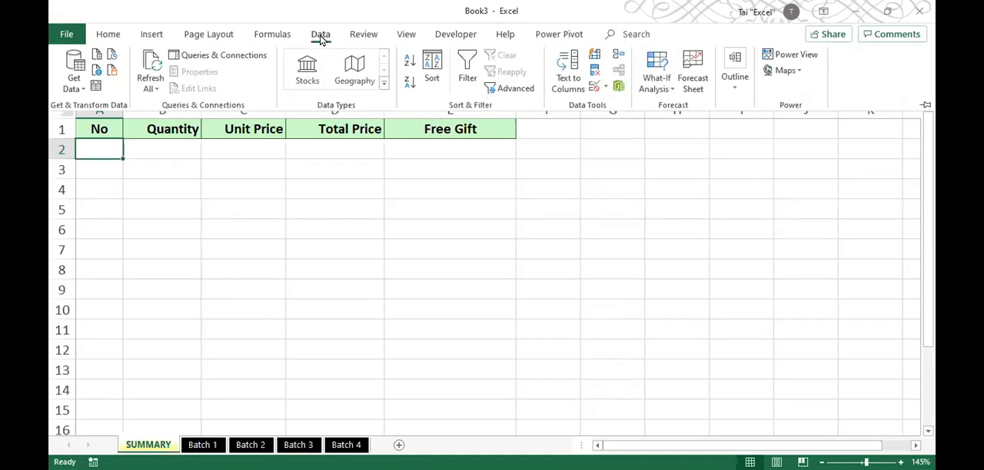
{"action": "left_click", "coordinate": [320, 35]}
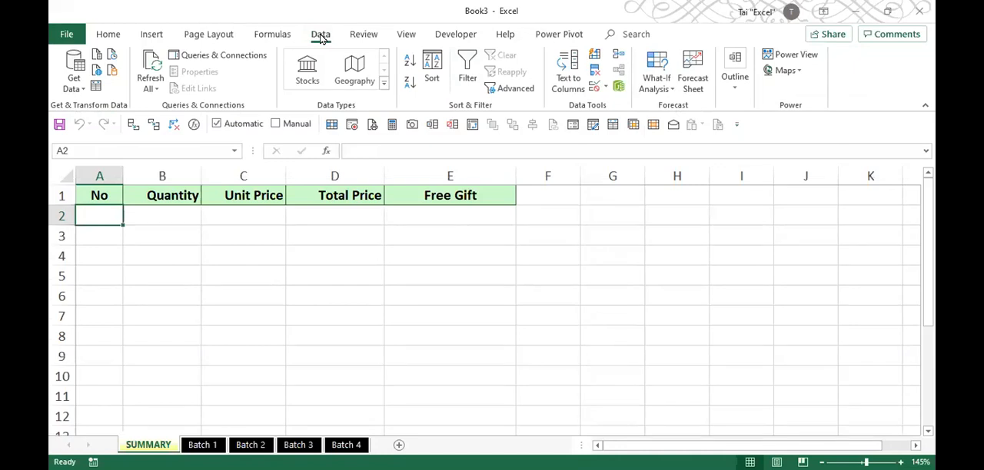
{"action": "left_click", "coordinate": [397, 35]}
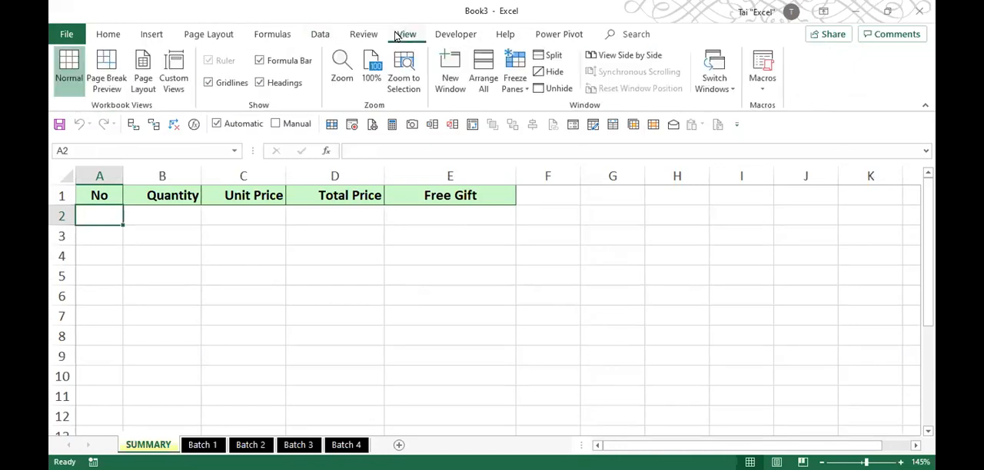
{"action": "left_click", "coordinate": [762, 85]}
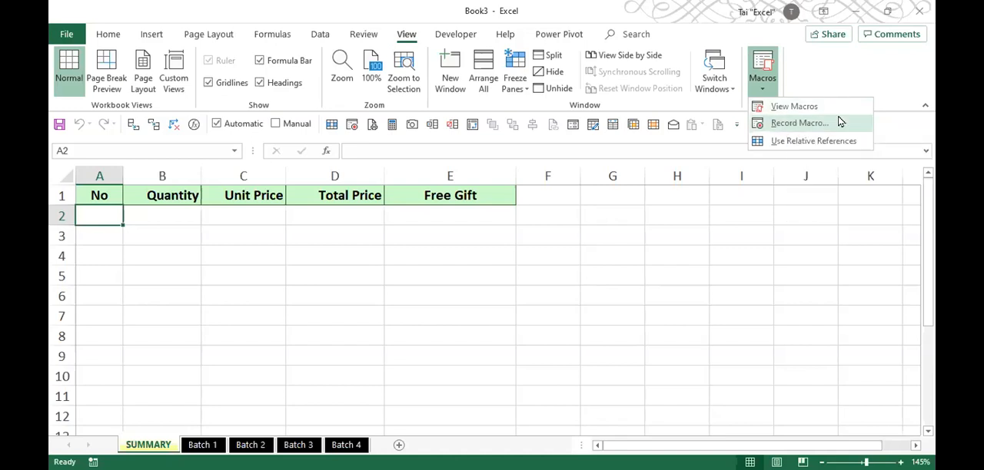
{"action": "left_click", "coordinate": [815, 74]}
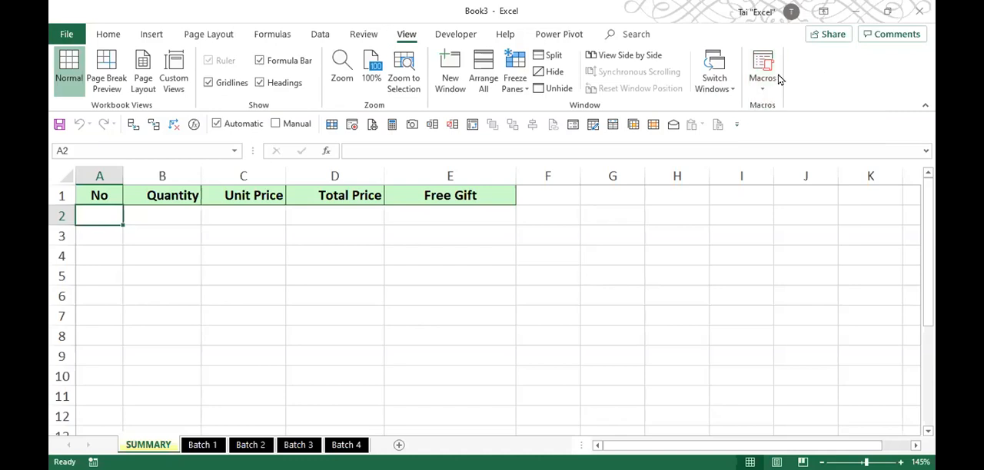
{"action": "left_click", "coordinate": [449, 34]}
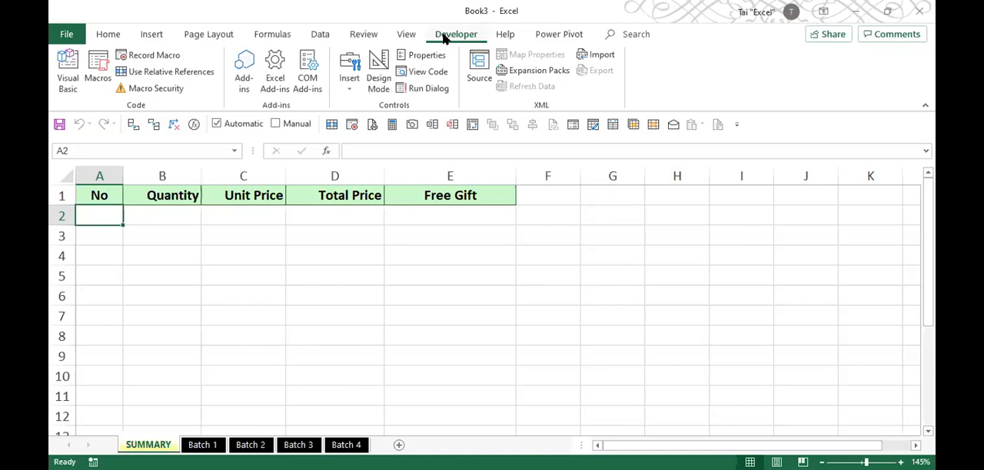
- Open the ribbon customization options, switch the Developer tab off and on again, and discard the changes
{"action": "right_click", "coordinate": [679, 76]}
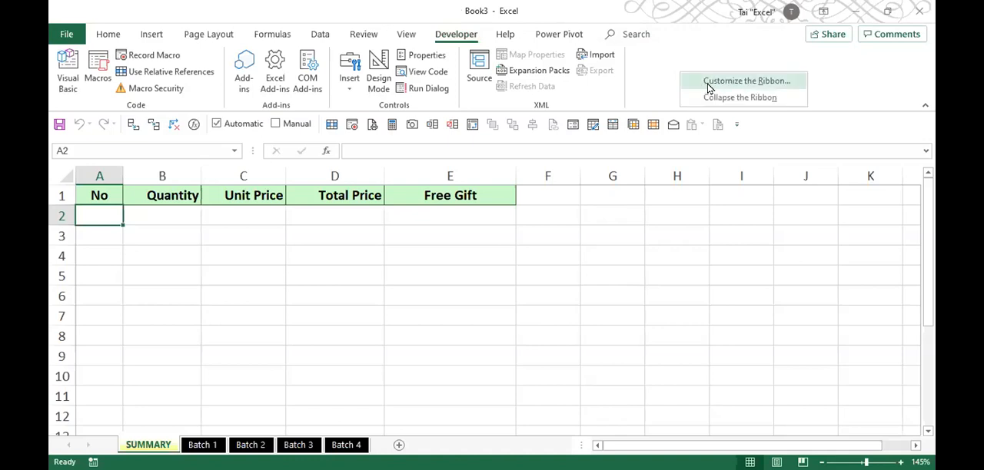
{"action": "right_click", "coordinate": [470, 31]}
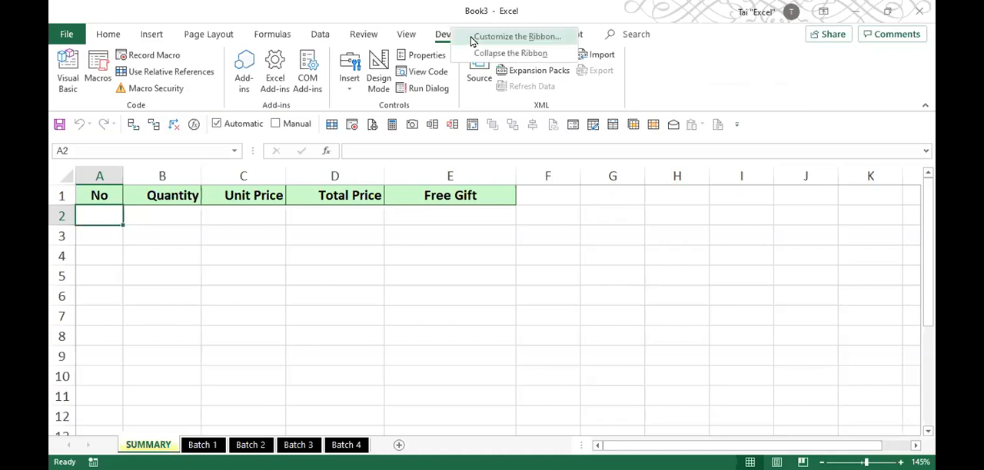
{"action": "right_click", "coordinate": [425, 71]}
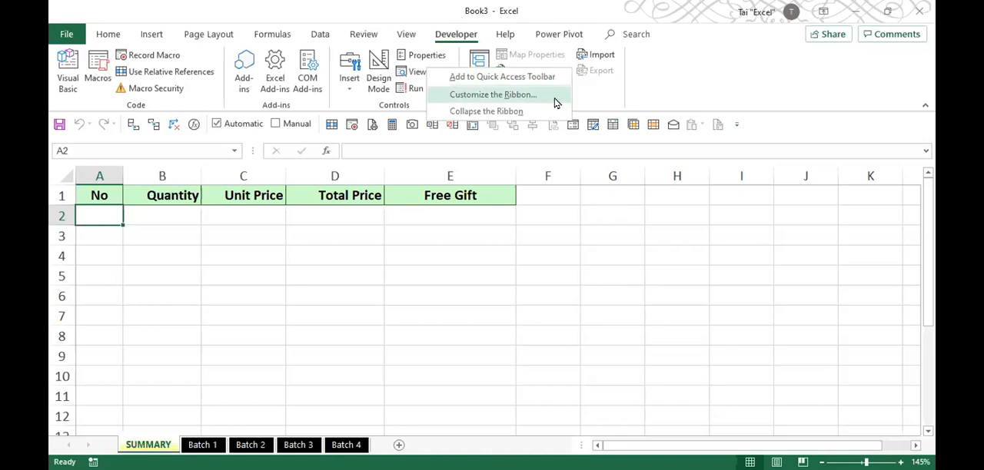
{"action": "left_click", "coordinate": [556, 103]}
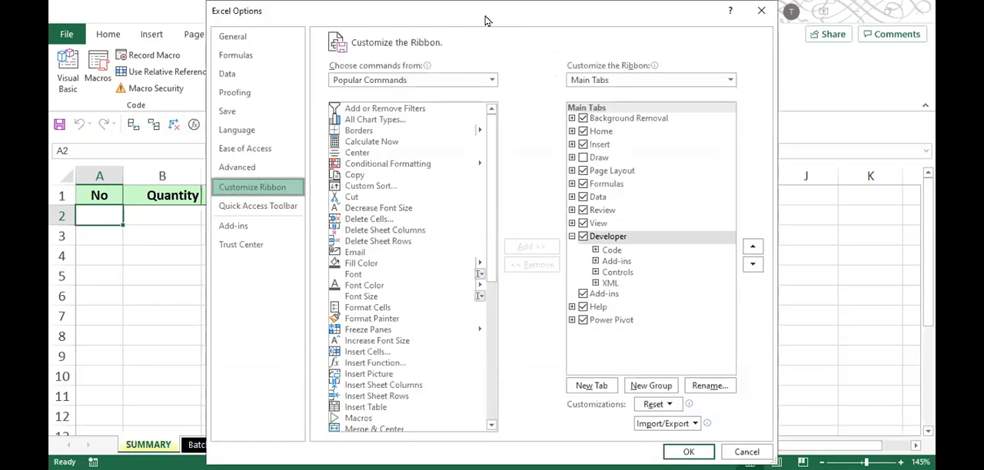
{"action": "left_click_drag", "start_coordinate": [483, 18], "coordinate": [454, 30]}
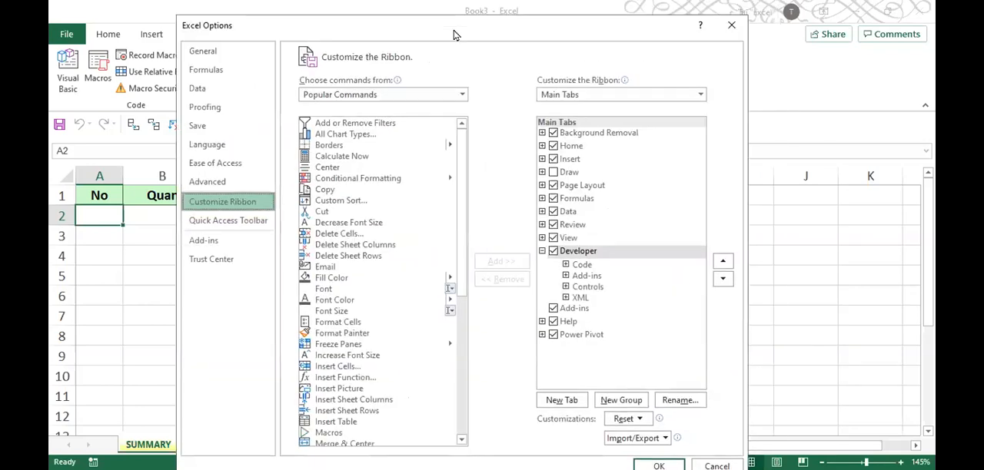
{"action": "left_click", "coordinate": [553, 250]}
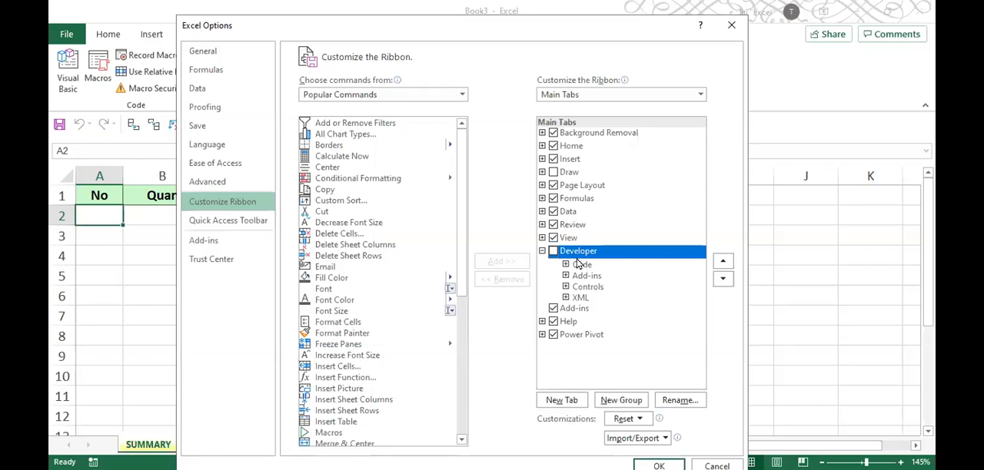
{"action": "left_click", "coordinate": [553, 253]}
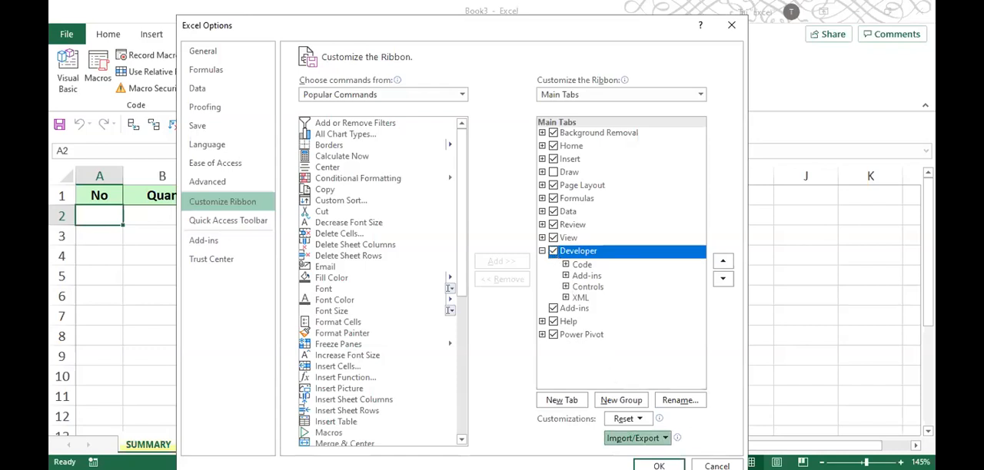
{"action": "left_click", "coordinate": [716, 466]}
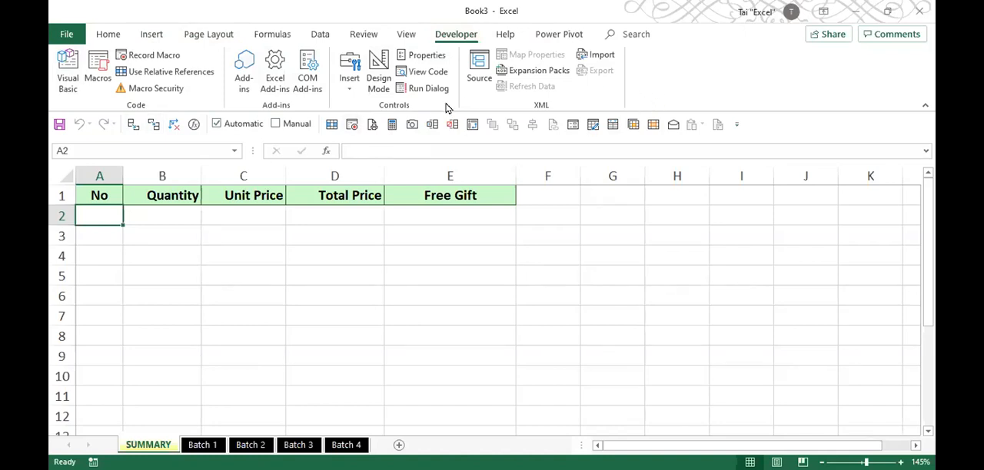
{"action": "left_click", "coordinate": [349, 85]}
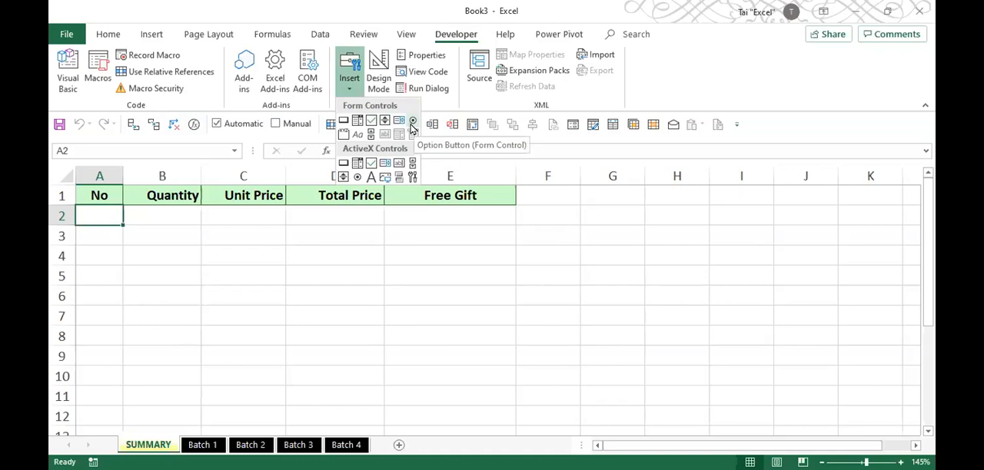
{"action": "left_click", "coordinate": [470, 86]}
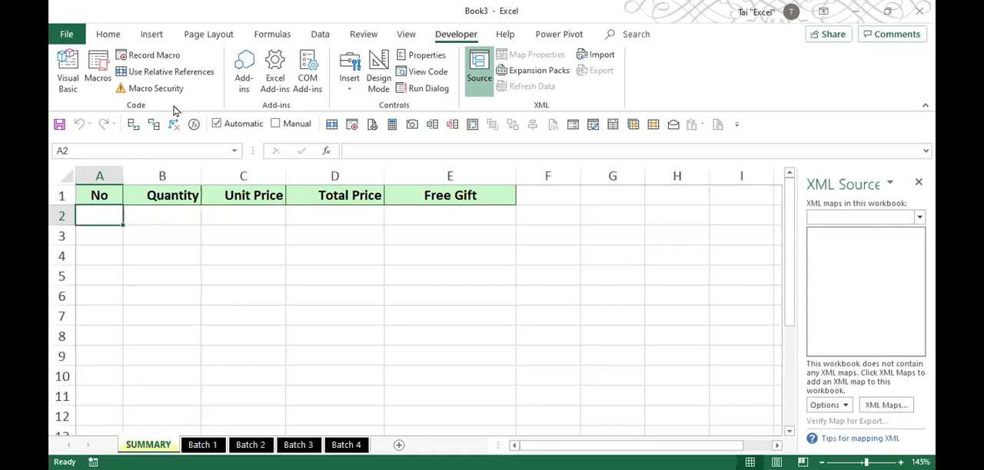
- Start recording a macro named Mistake1 stored in This Workbook
{"action": "left_click", "coordinate": [152, 55]}
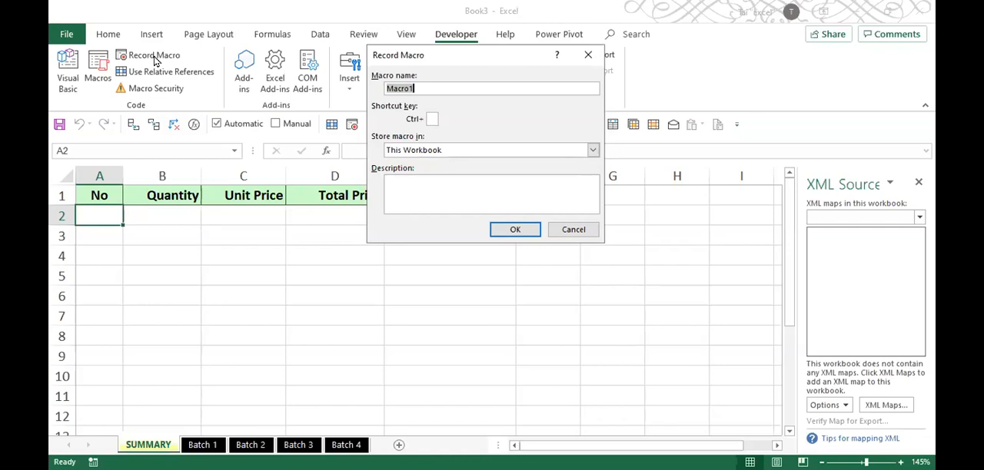
{"action": "type", "text": "Mistae1"}
{"action": "key", "text": "BackSpace"}
{"action": "key", "text": "BackSpace"}
{"action": "type", "text": "ke1"}
{"action": "left_click", "coordinate": [519, 234]}
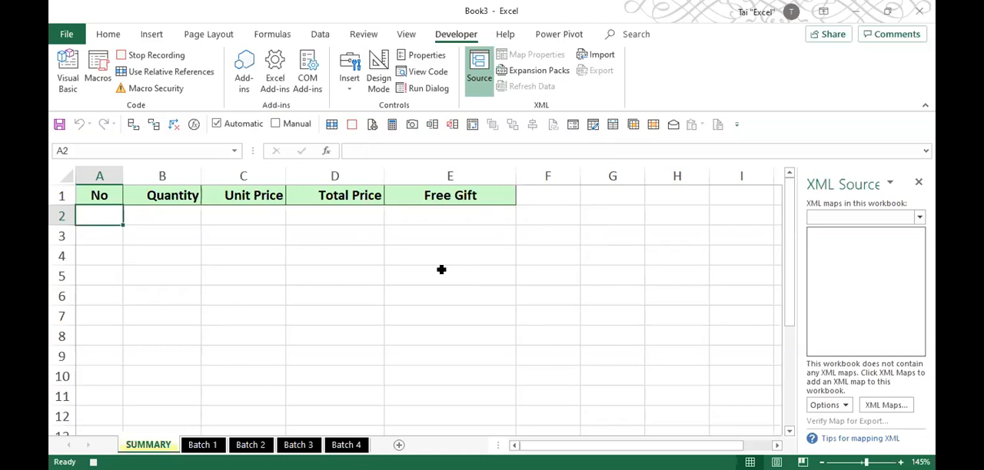
- Close the XML Source pane, zoom the SUMMARY sheet to 400% as the recorded action, and stop the recording
{"action": "scroll", "coordinate": [447, 269], "scroll_direction": "down", "scroll_amount": 6}
{"action": "scroll", "coordinate": [447, 269], "scroll_direction": "down", "scroll_amount": 7}
{"action": "scroll", "coordinate": [447, 269], "scroll_direction": "up", "scroll_amount": 13}
{"action": "left_click", "coordinate": [918, 182]}
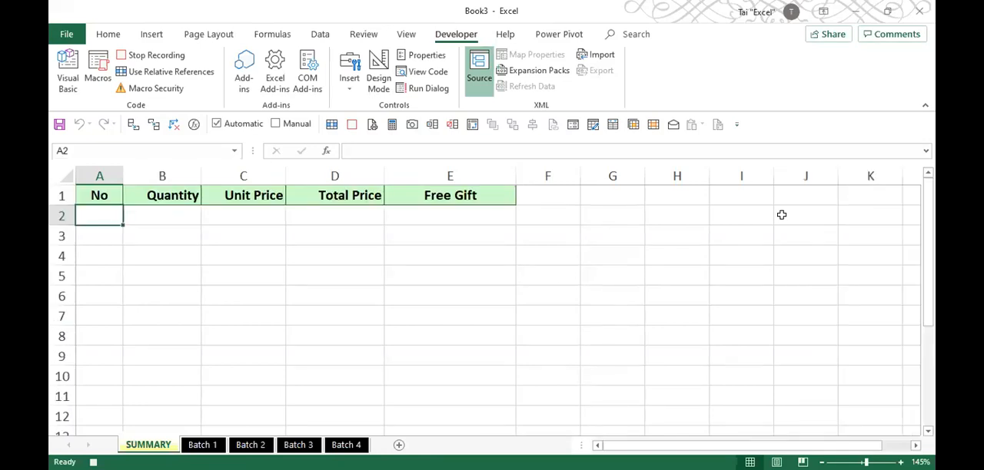
{"action": "scroll", "coordinate": [327, 242], "scroll_direction": "down", "scroll_amount": 3}
{"action": "left_click_drag", "start_coordinate": [866, 463], "coordinate": [894, 462]}
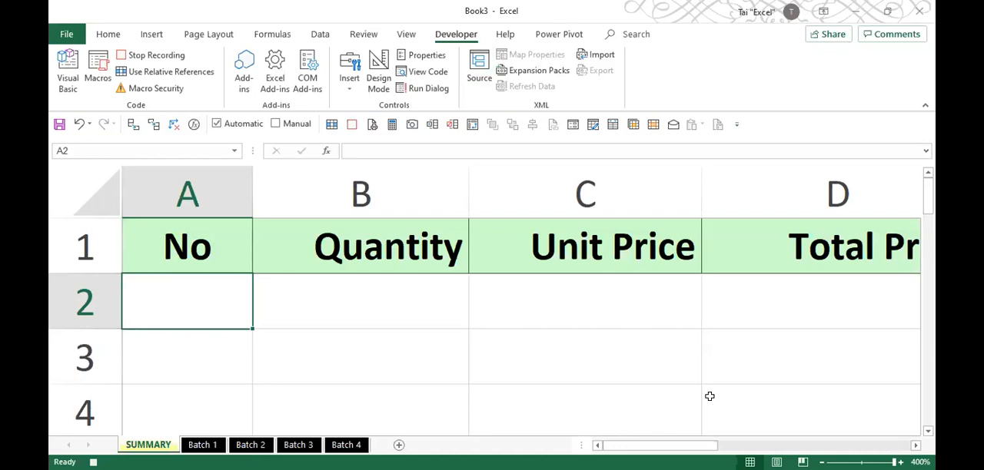
{"action": "left_click", "coordinate": [154, 55]}
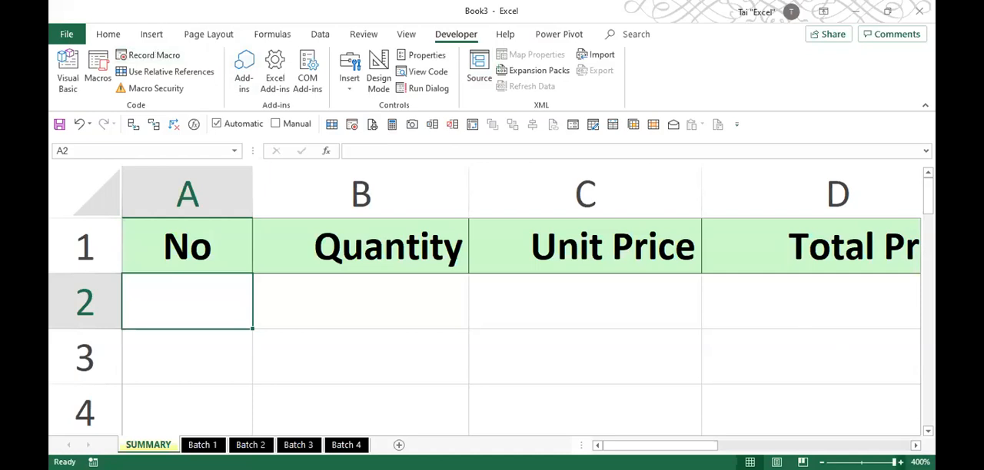
- Test the Mistake1 macro by running it from This Workbook with the SUMMARY sheet at 100% zoom and cell C5 selected
{"action": "scroll", "coordinate": [484, 302], "scroll_direction": "down", "scroll_amount": 20}
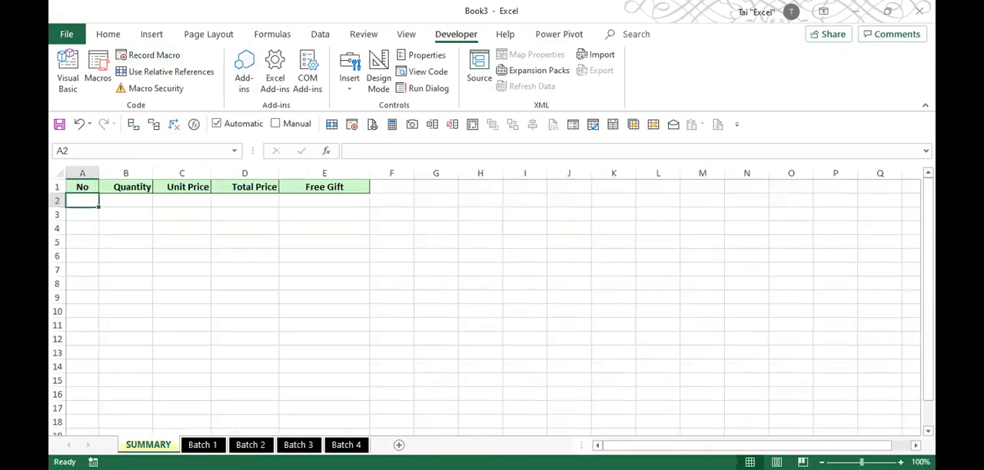
{"action": "left_click", "coordinate": [171, 244]}
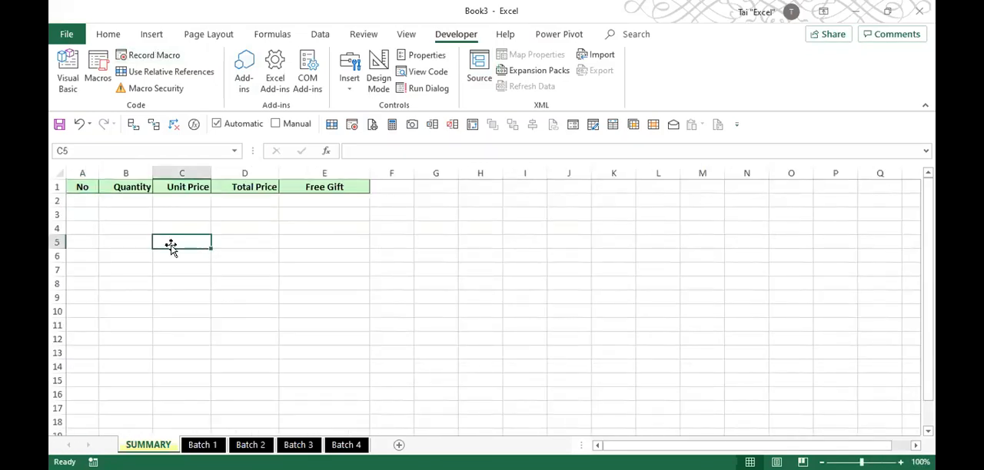
{"action": "left_click", "coordinate": [98, 73]}
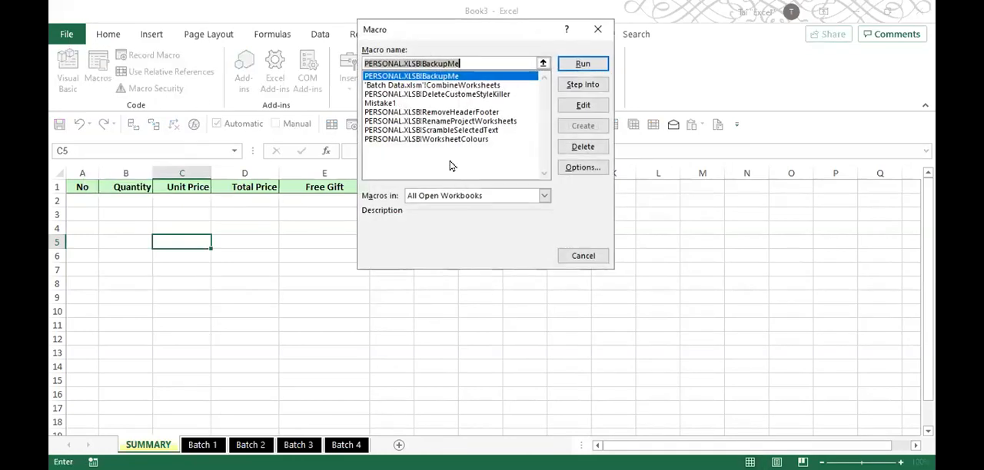
{"action": "left_click", "coordinate": [474, 196]}
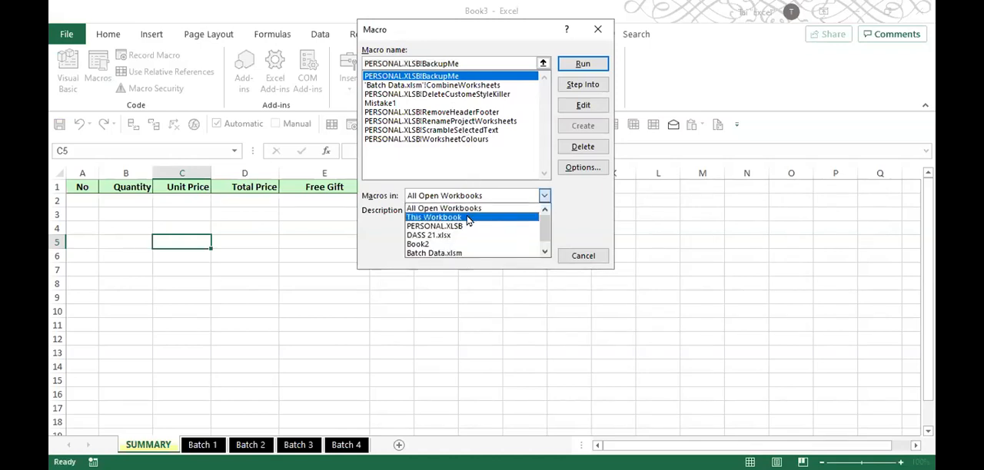
{"action": "left_click", "coordinate": [469, 219]}
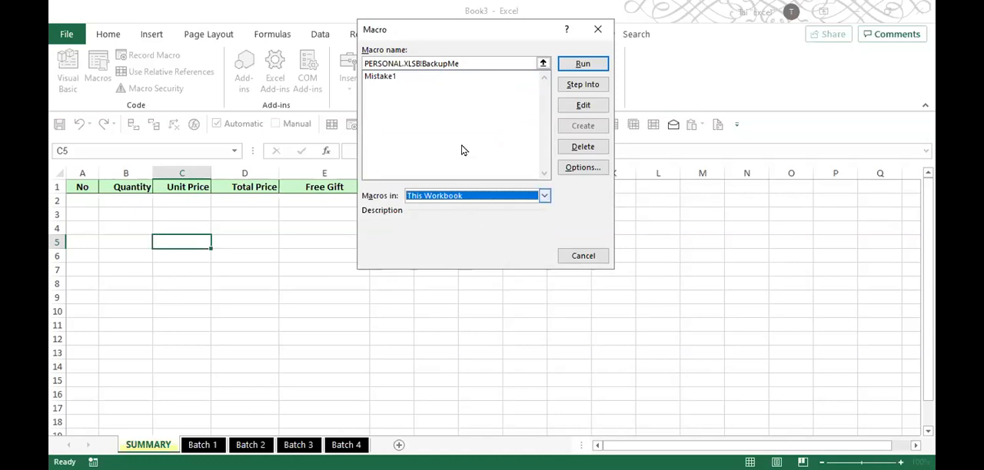
{"action": "left_click", "coordinate": [446, 195]}
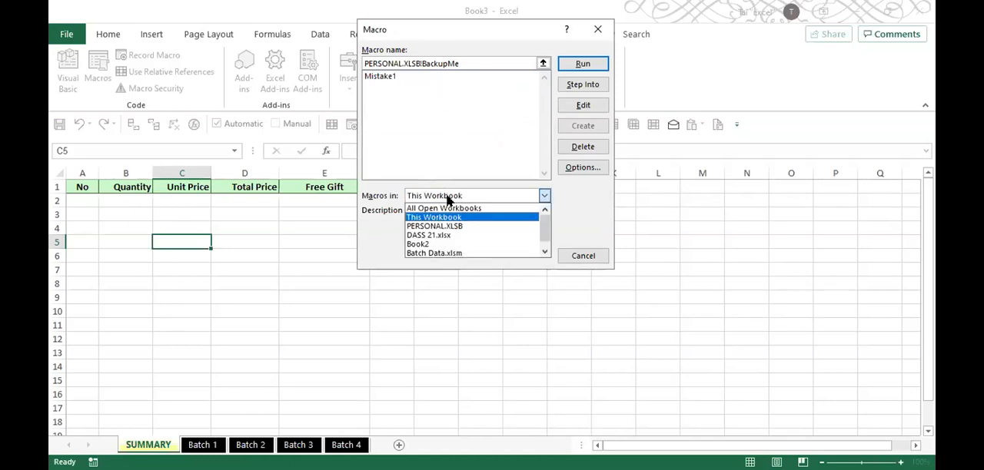
{"action": "left_click", "coordinate": [449, 221]}
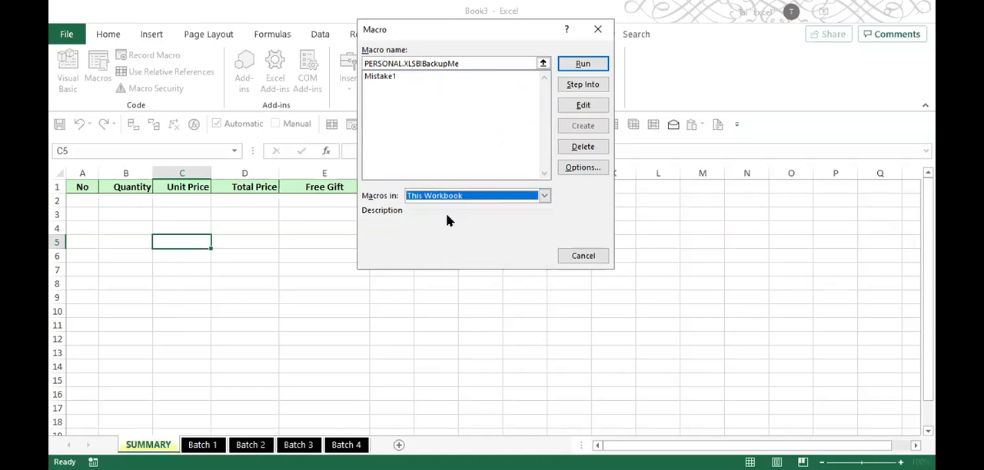
{"action": "left_click", "coordinate": [378, 78]}
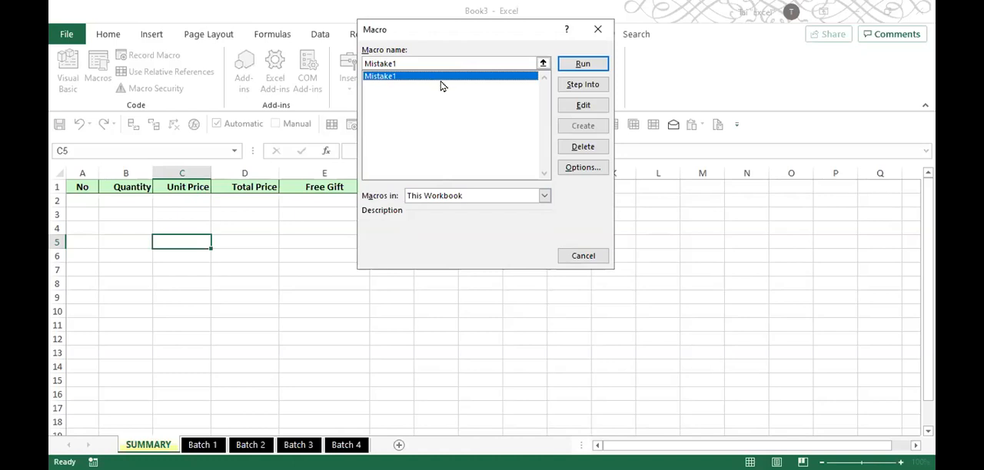
{"action": "left_click", "coordinate": [582, 65]}
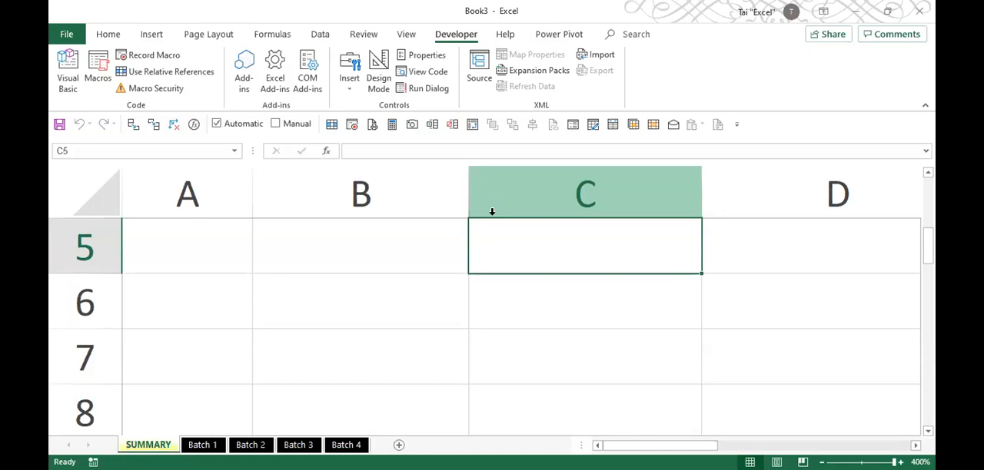
- Set the SUMMARY sheet zoom to 220% and delete the Mistake1 macro from This Workbook
{"action": "left_click_drag", "start_coordinate": [895, 462], "coordinate": [874, 462]}
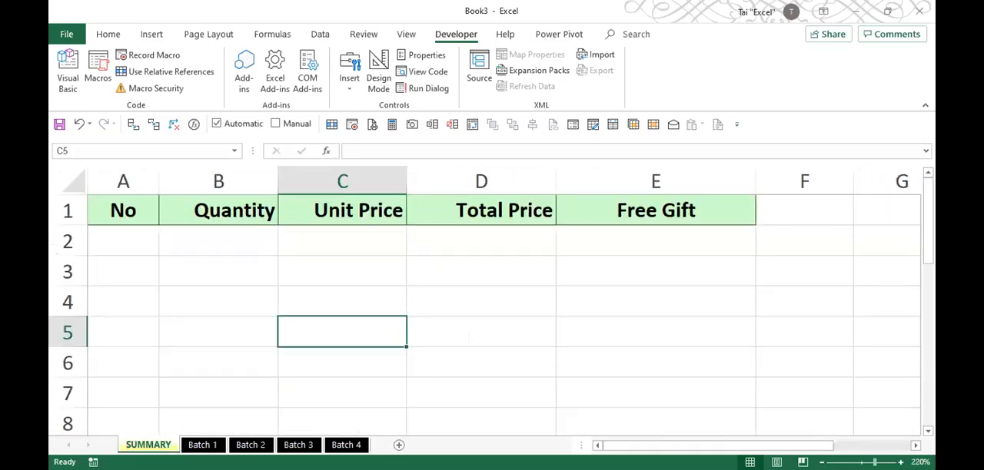
{"action": "left_click", "coordinate": [91, 70]}
{"action": "left_click", "coordinate": [390, 77]}
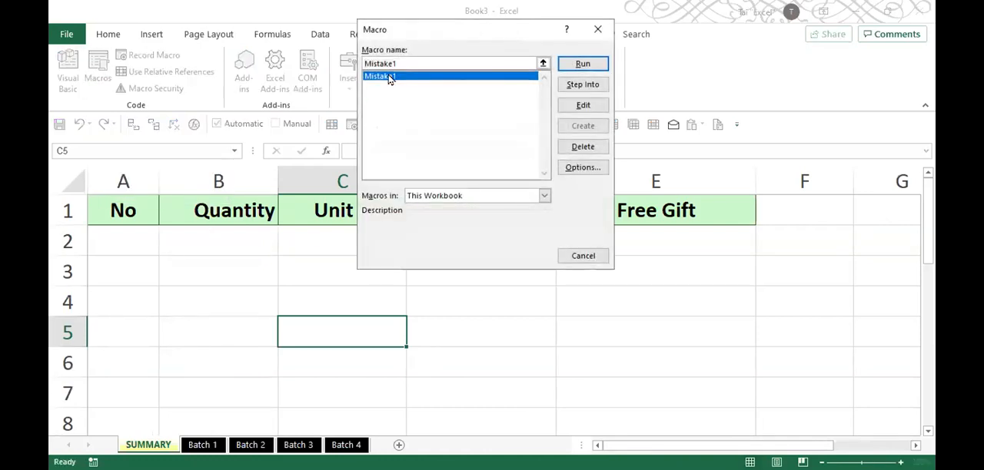
{"action": "left_click", "coordinate": [578, 148]}
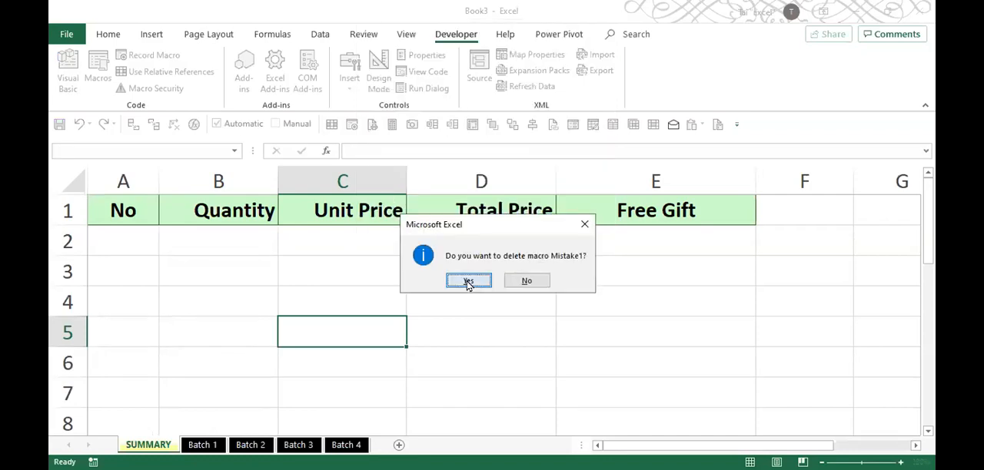
{"action": "left_click", "coordinate": [466, 280]}
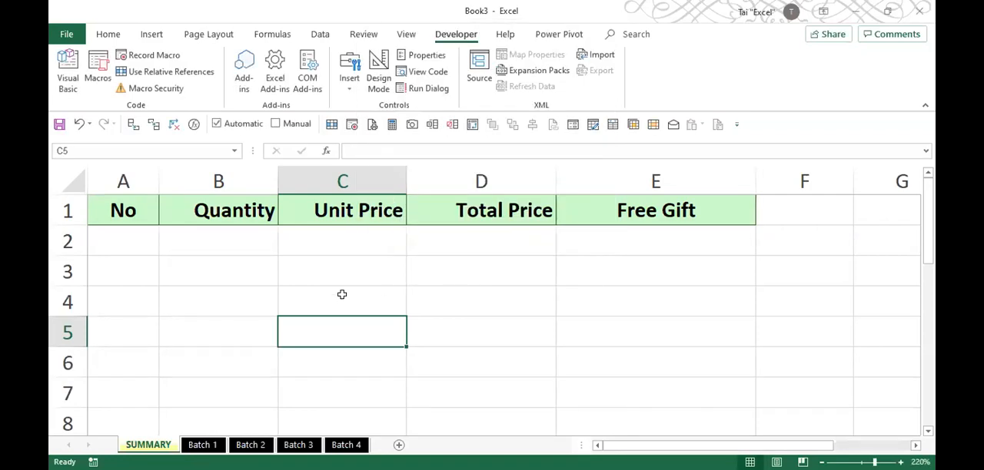
- Review the Batch 1 records in A2:E11 and compare them with the SUMMARY sheet
{"action": "left_click", "coordinate": [202, 446]}
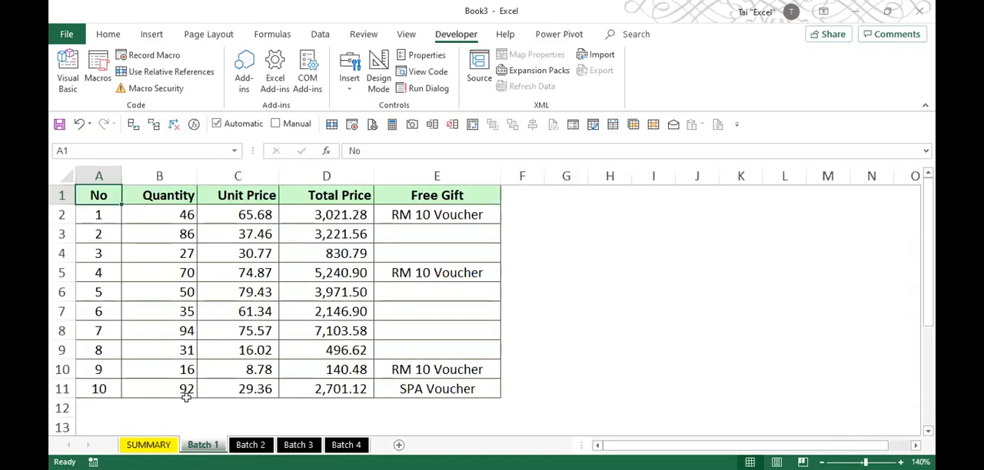
{"action": "left_click", "coordinate": [99, 214]}
{"action": "left_click_drag", "start_coordinate": [98, 214], "coordinate": [443, 389]}
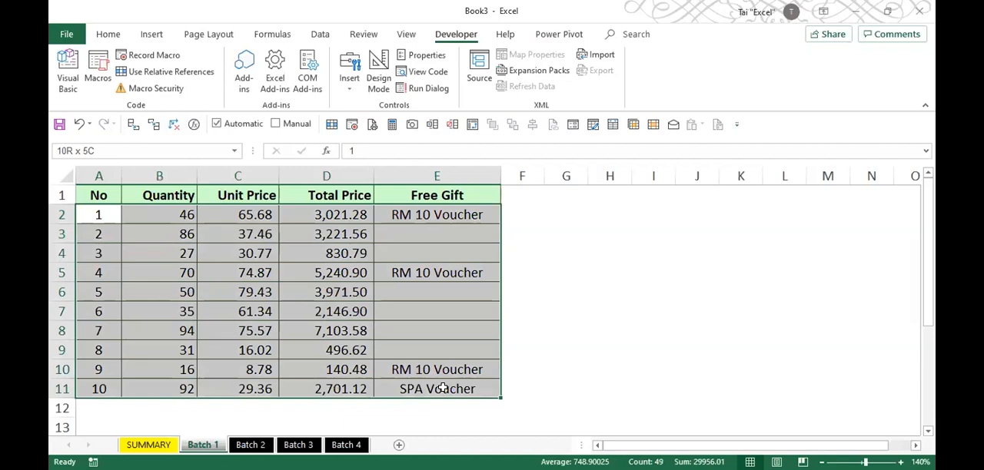
{"action": "left_click", "coordinate": [148, 445]}
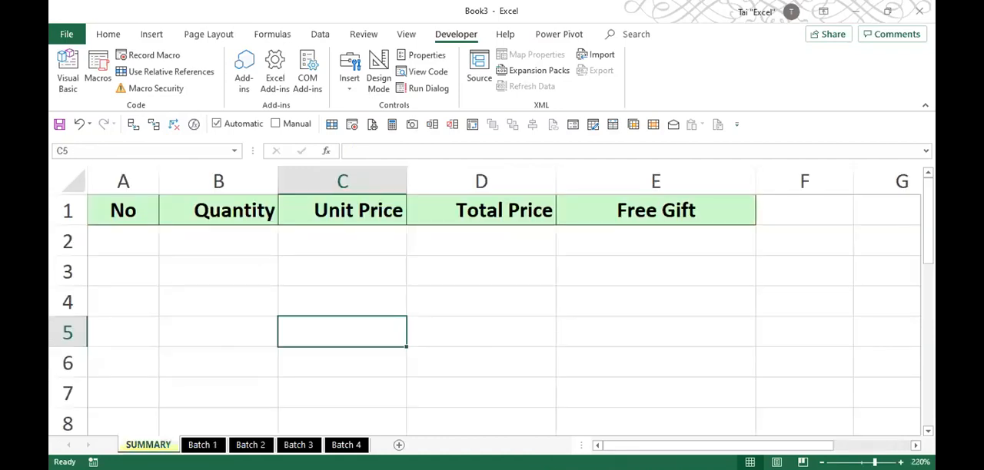
{"action": "left_click", "coordinate": [202, 445]}
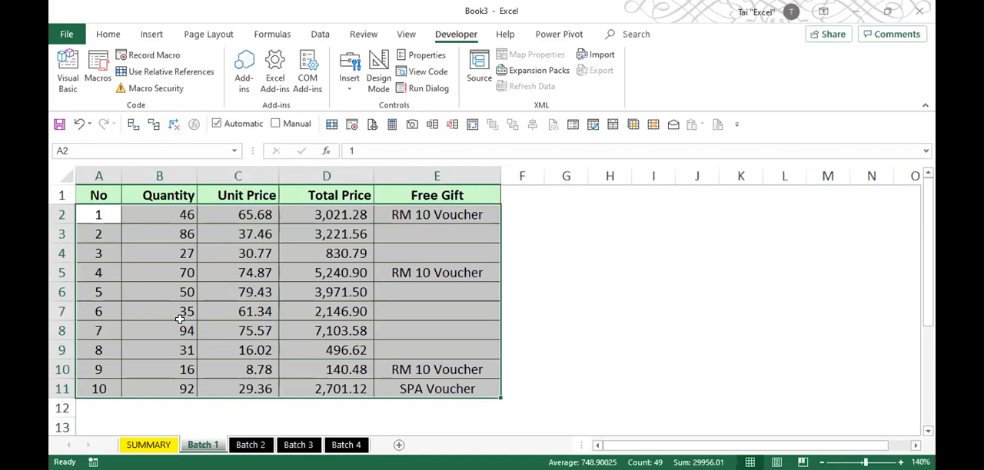
- Start recording a macro named Mistake2, stored in This Workbook, from cell B6 of the Batch 1 sheet
{"action": "left_click", "coordinate": [186, 289]}
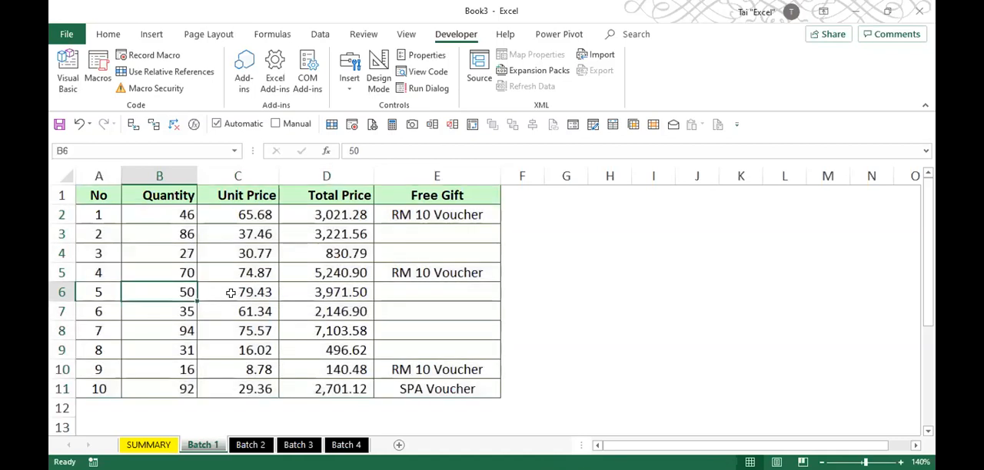
{"action": "left_click", "coordinate": [146, 55]}
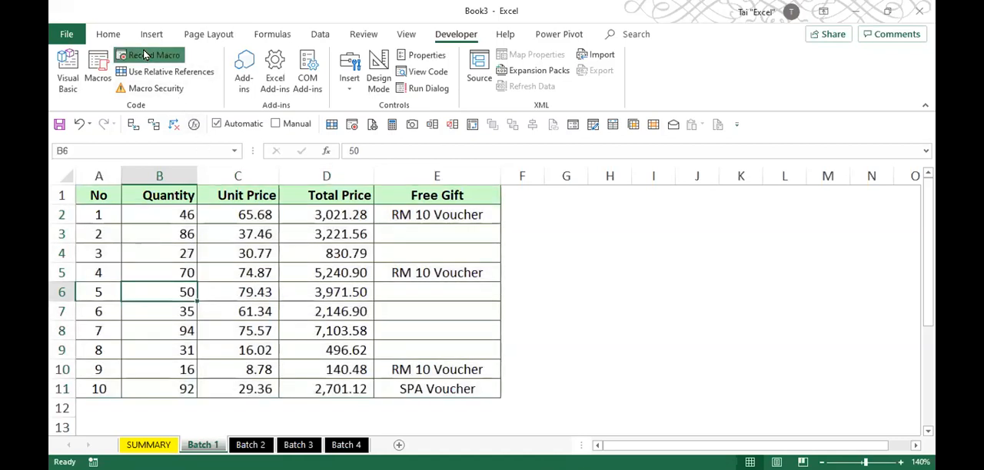
{"action": "type", "text": "Mistake2"}
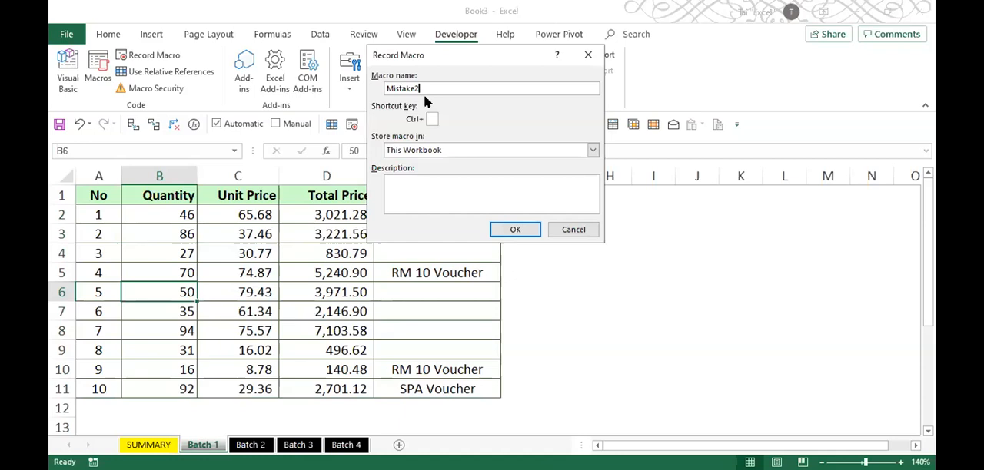
{"action": "left_click", "coordinate": [505, 230]}
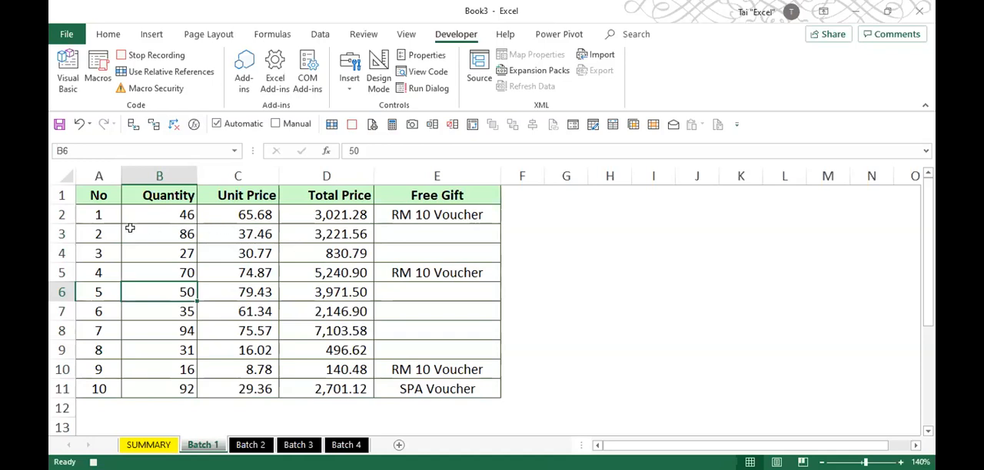
- Record copying A2:E11 from Batch 1 to cell A2 of the SUMMARY sheet, and stop the recording
{"action": "left_click_drag", "start_coordinate": [107, 218], "coordinate": [448, 386]}
{"action": "key", "text": "ctrl+c"}
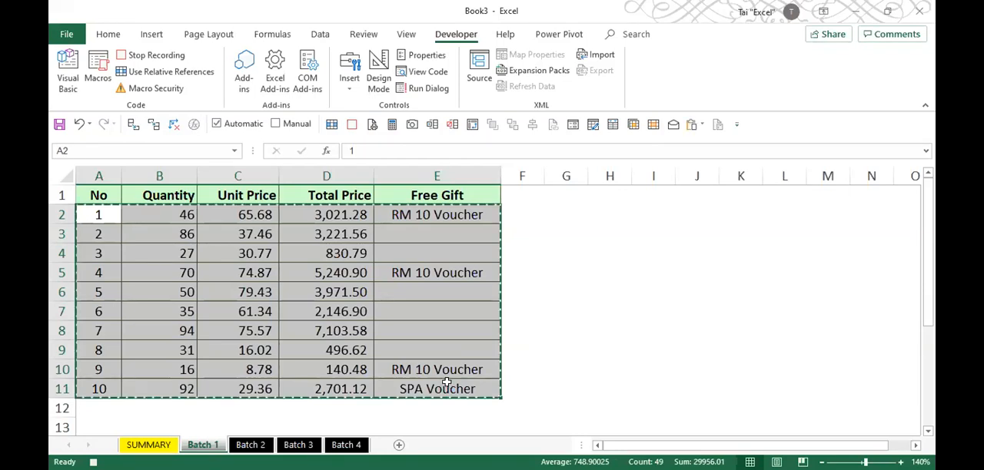
{"action": "left_click", "coordinate": [156, 445]}
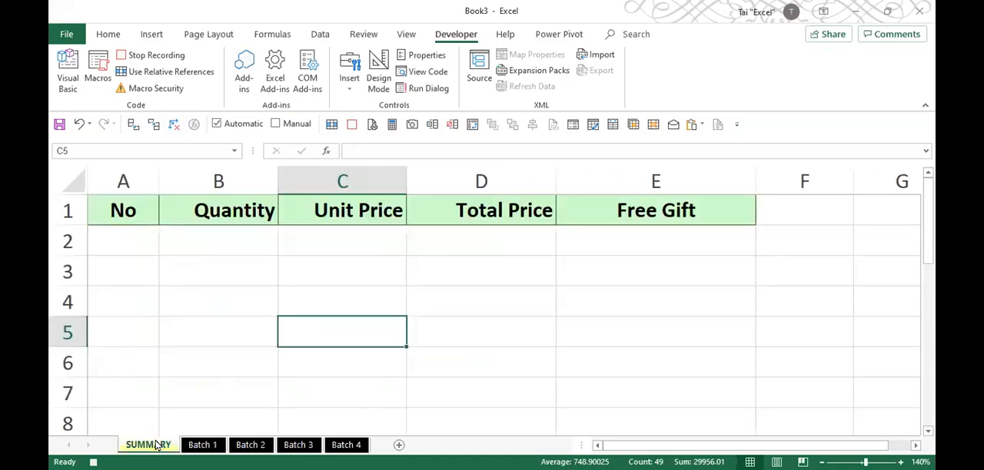
{"action": "left_click", "coordinate": [109, 237]}
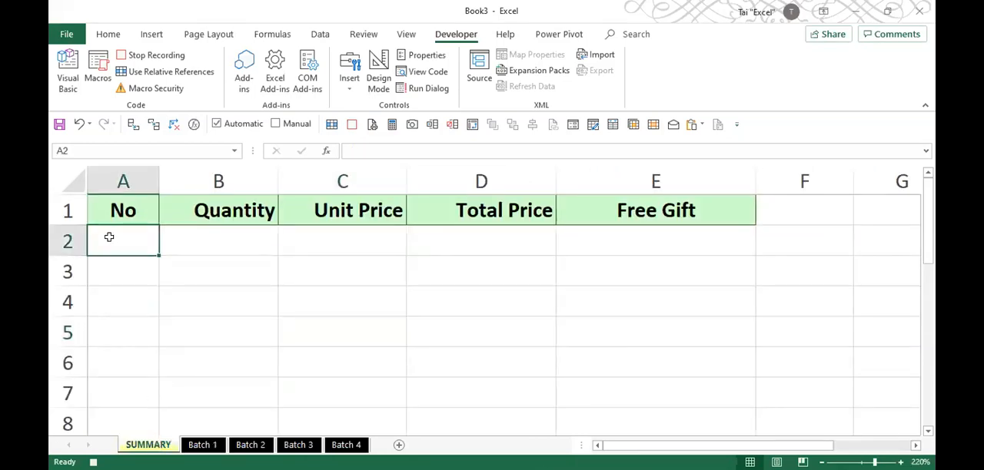
{"action": "key", "text": "ctrl+v"}
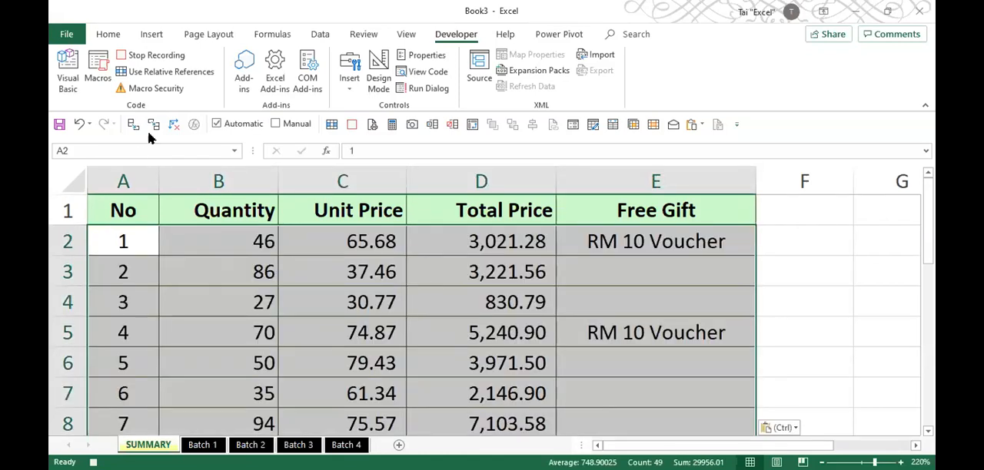
{"action": "left_click", "coordinate": [158, 55]}
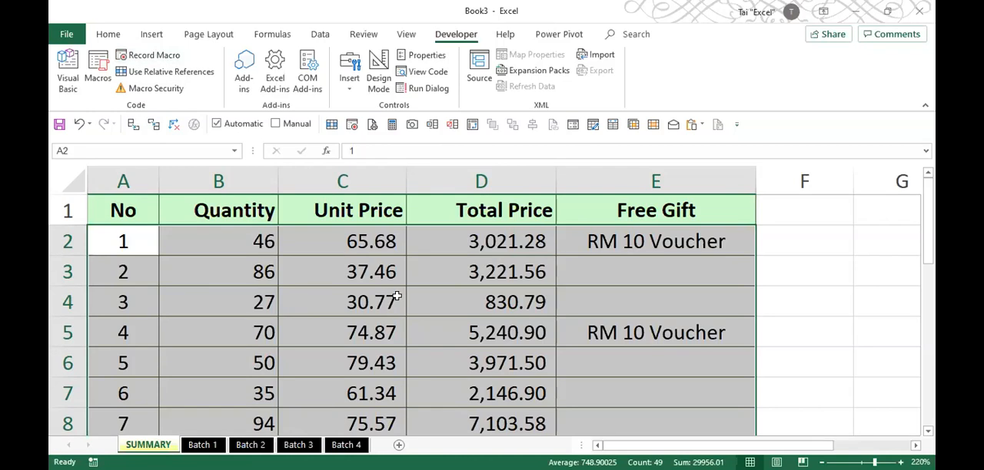
- Set the SUMMARY sheet zoom to 145% and delete the pasted records in A2:E11 as entire rows
{"action": "scroll", "coordinate": [397, 296], "scroll_direction": "down", "scroll_amount": 5, "text": "ctrl"}
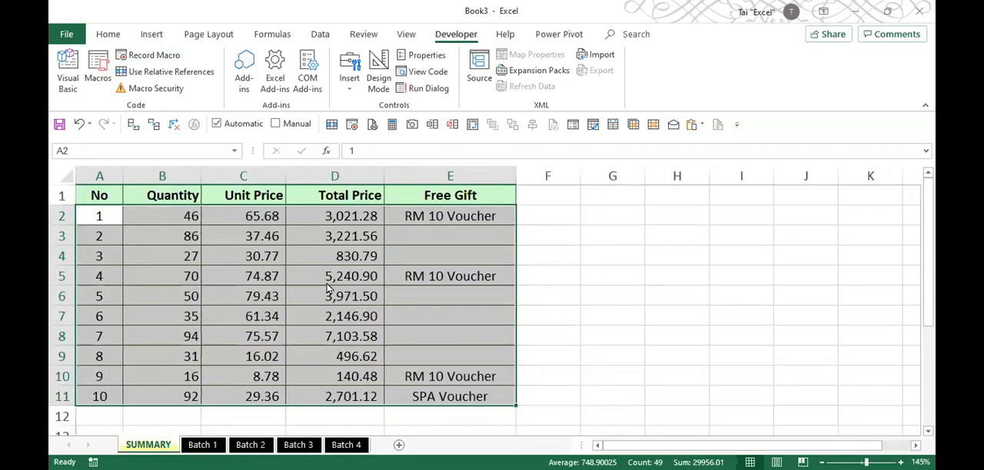
{"action": "key", "text": "ctrl+minus"}
{"action": "left_click", "coordinate": [307, 325]}
{"action": "left_click", "coordinate": [290, 261]}
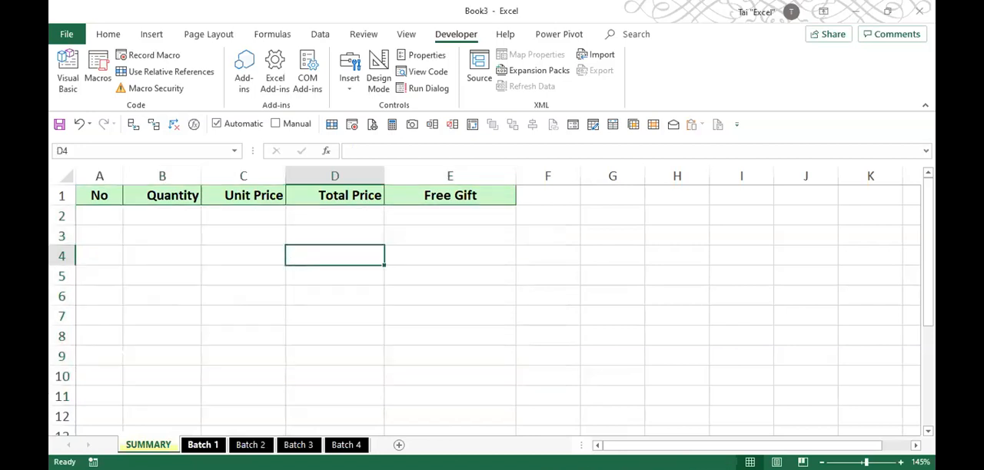
- Test the Mistake2 macro from the Batch 1 sheet with cell C4 selected, and delete the entire rows it pasted into SUMMARY
{"action": "key", "text": "ctrl+Page_Down"}
{"action": "left_click", "coordinate": [230, 255]}
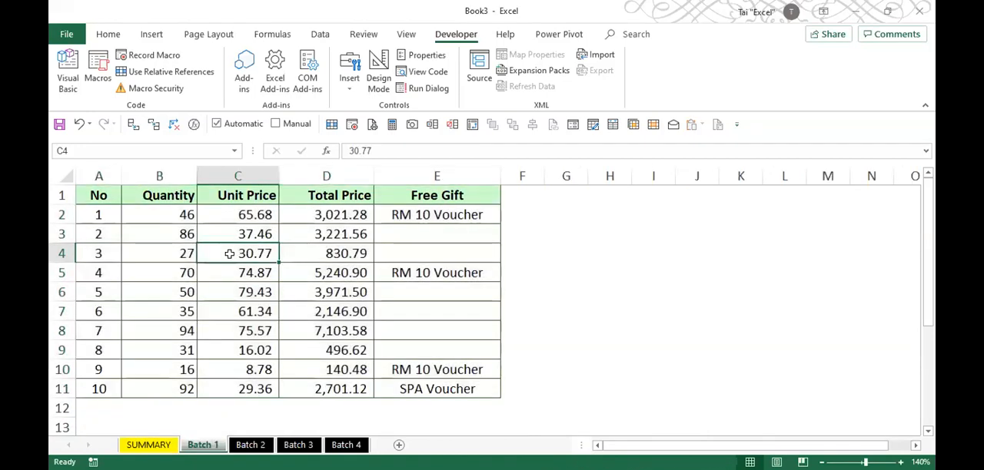
{"action": "left_click", "coordinate": [98, 67]}
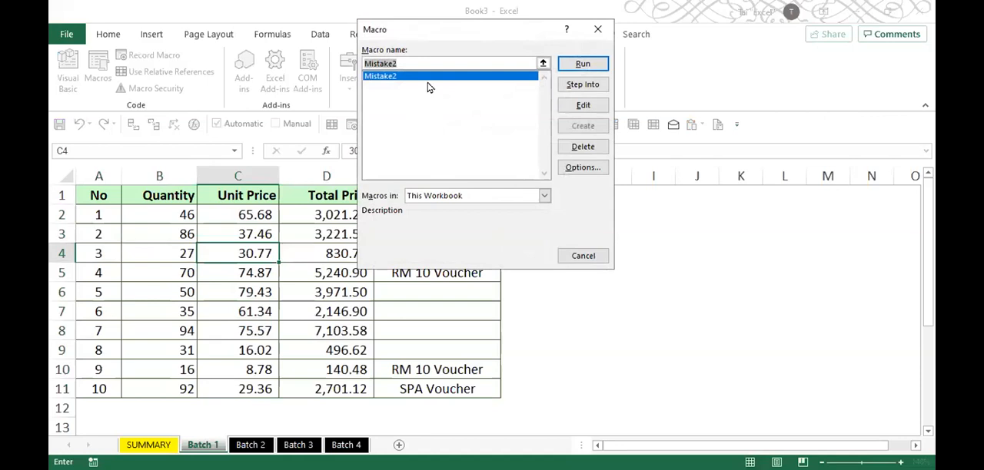
{"action": "left_click", "coordinate": [580, 65]}
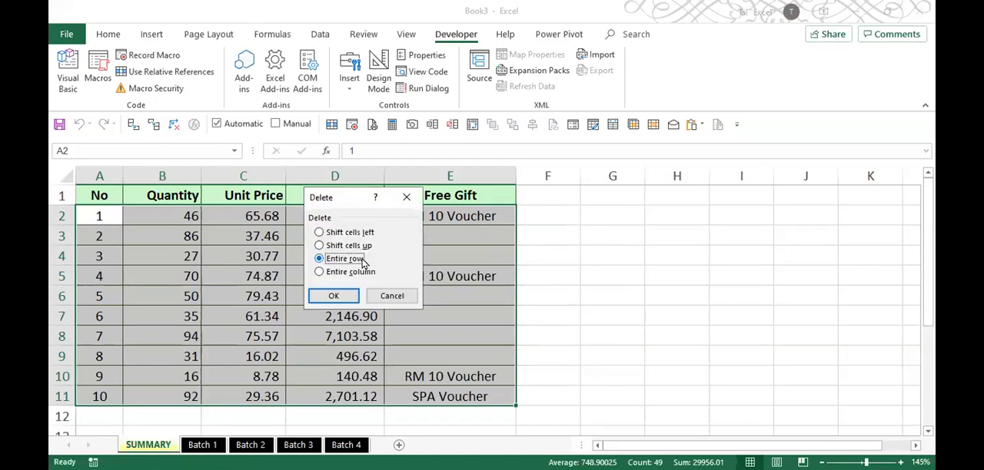
{"action": "key", "text": "Return"}
{"action": "left_click", "coordinate": [209, 248]}
- Check how far the Batch 2 records extend and run the Mistake2 macro from that sheet with cell B15 selected
{"action": "left_click", "coordinate": [252, 445]}
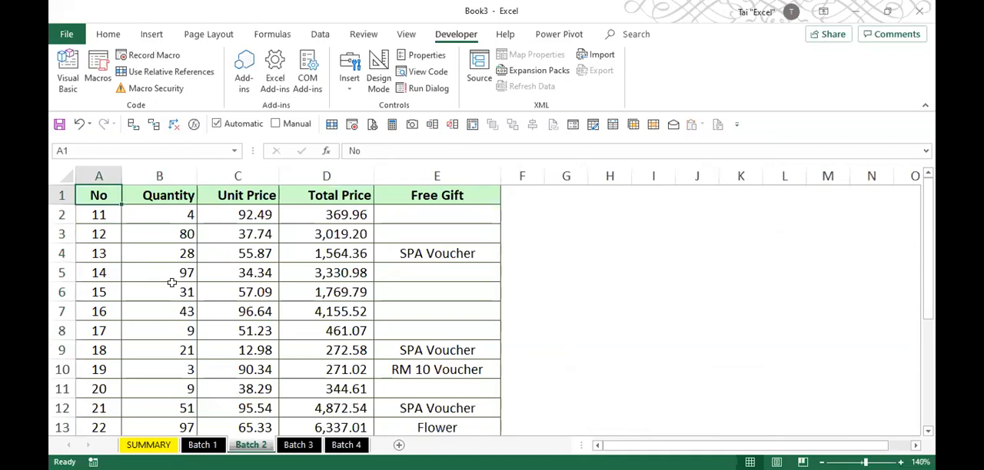
{"action": "key", "text": "ctrl+Down"}
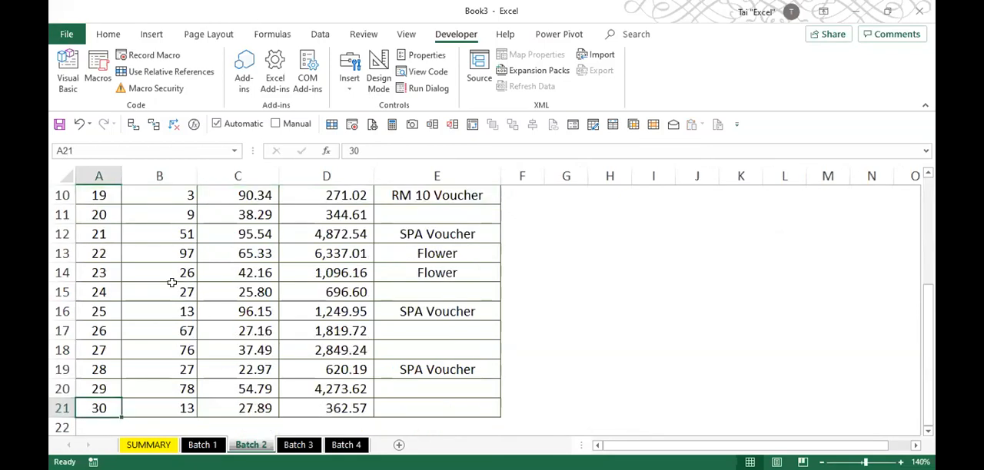
{"action": "left_click", "coordinate": [172, 287]}
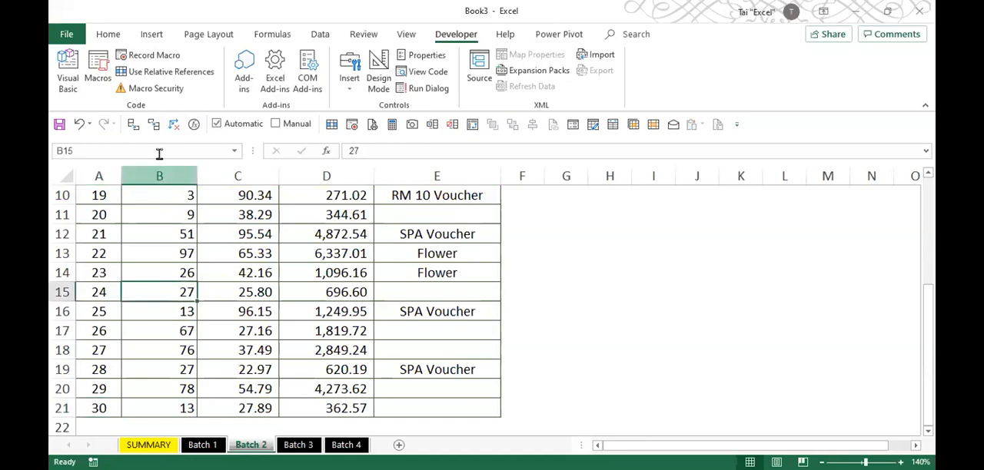
{"action": "left_click", "coordinate": [147, 56]}
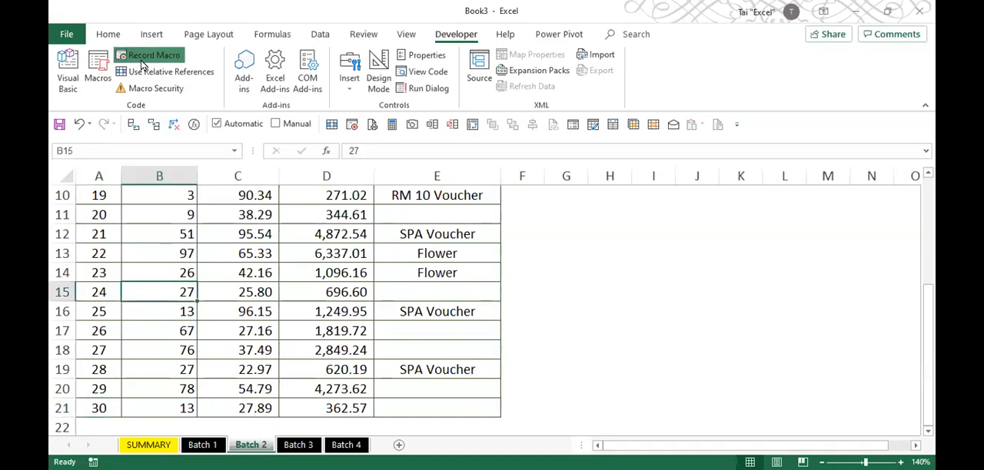
{"action": "left_click", "coordinate": [573, 228]}
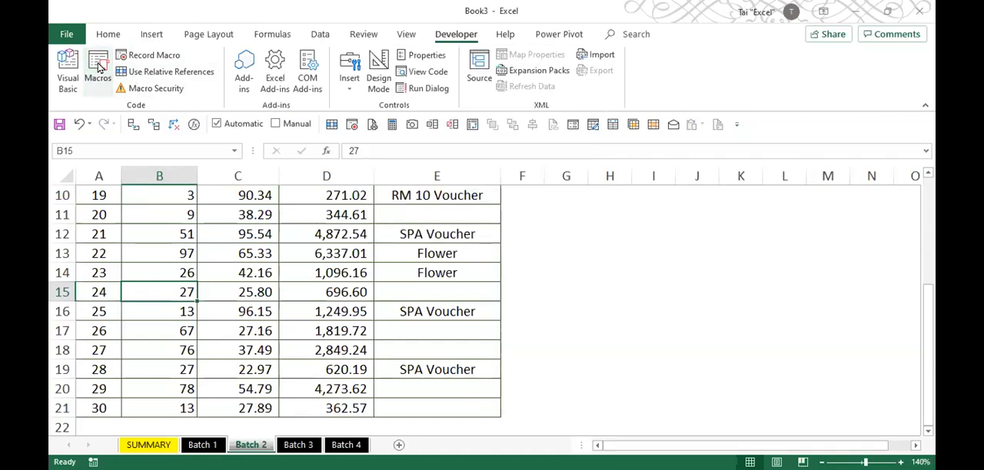
{"action": "left_click", "coordinate": [98, 68]}
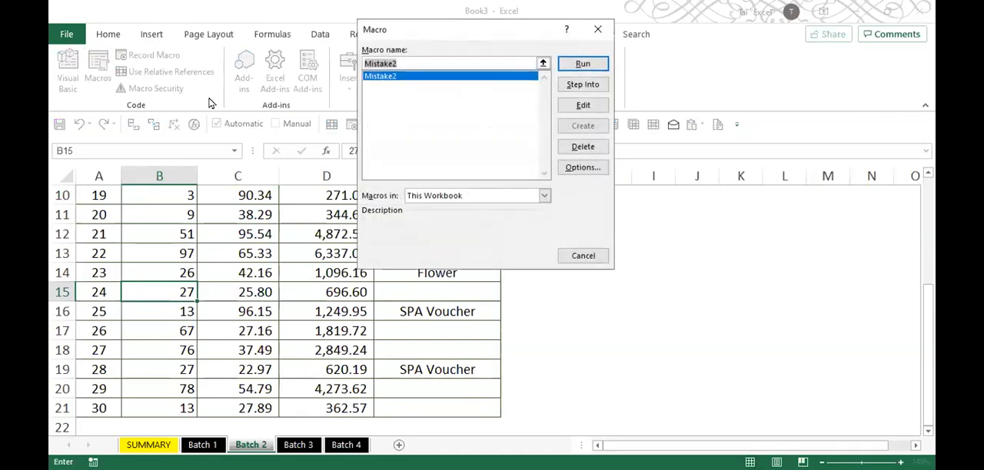
{"action": "left_click", "coordinate": [588, 68]}
- Delete the Batch 2 records pasted in A2:E11 of the SUMMARY sheet as entire rows
{"action": "left_click_drag", "start_coordinate": [99, 219], "coordinate": [458, 400]}
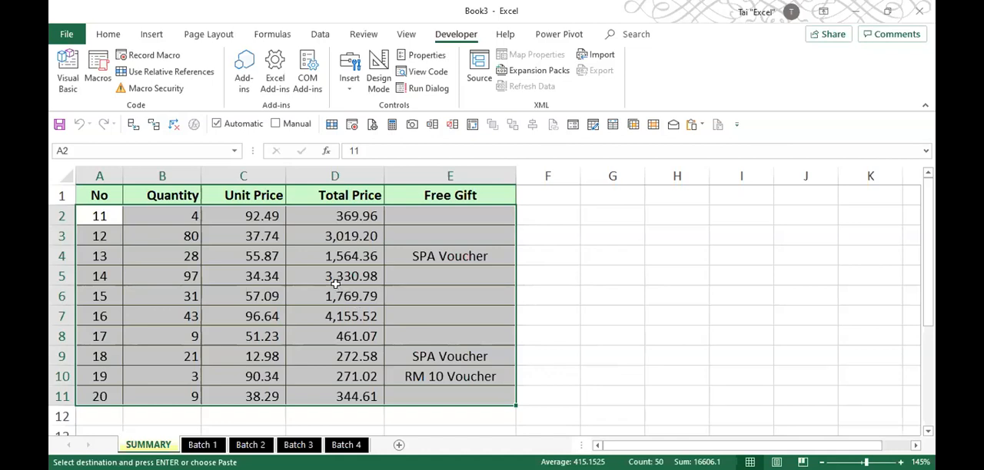
{"action": "key", "text": "ctrl+minus"}
{"action": "left_click", "coordinate": [310, 325]}
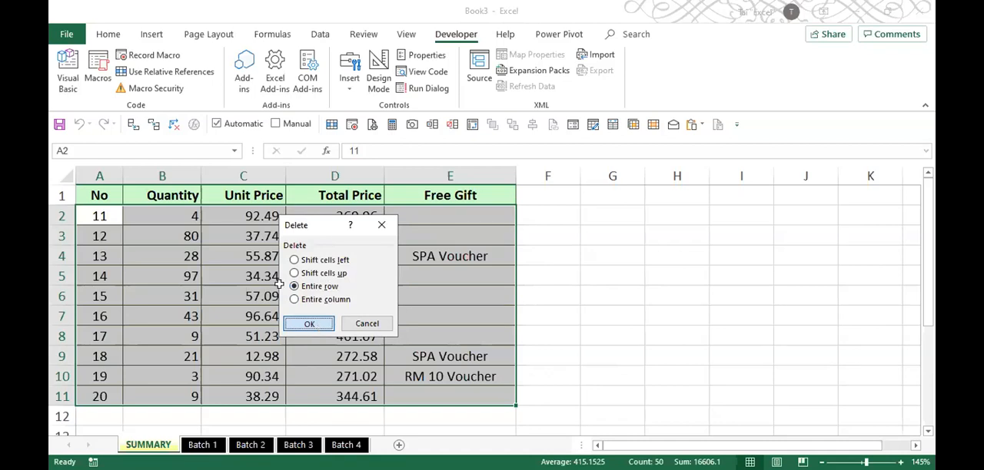
{"action": "left_click", "coordinate": [280, 290]}
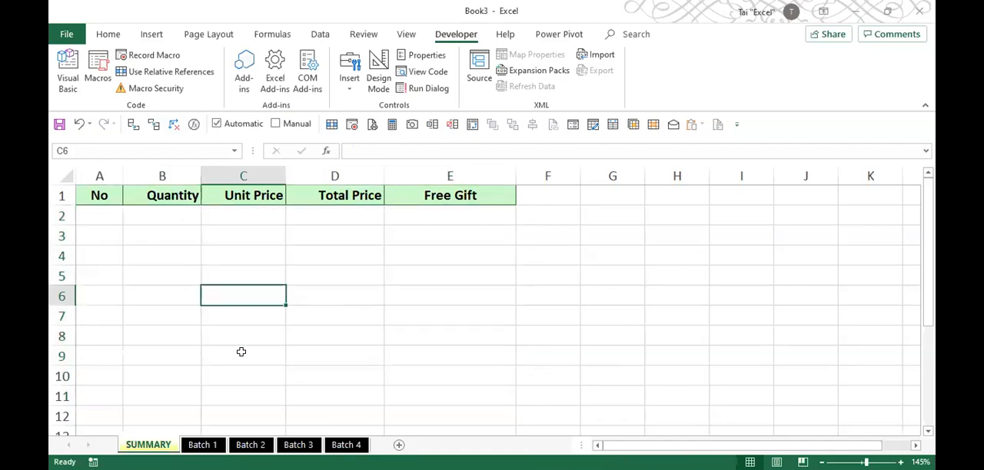
- Return to the Batch 1 sheet and delete the Mistake2 macro from This Workbook
{"action": "left_click", "coordinate": [203, 445]}
{"action": "left_click", "coordinate": [220, 292]}
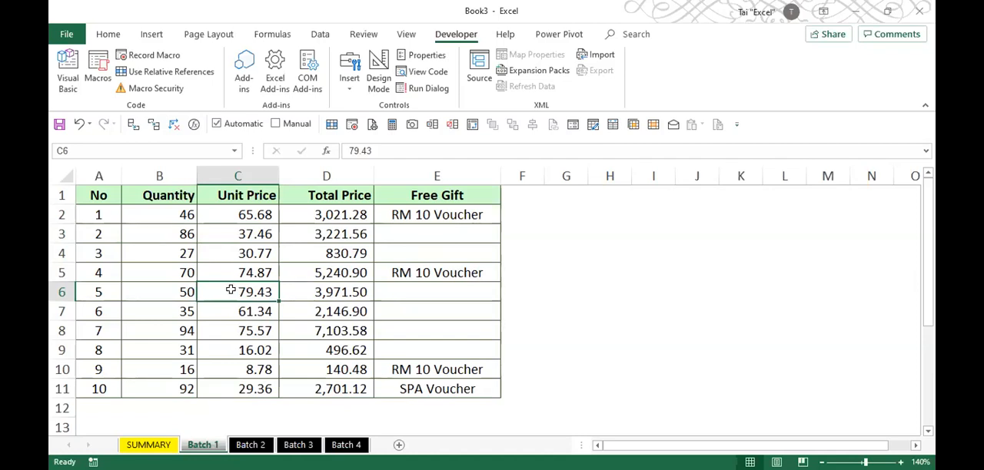
{"action": "left_click", "coordinate": [99, 73]}
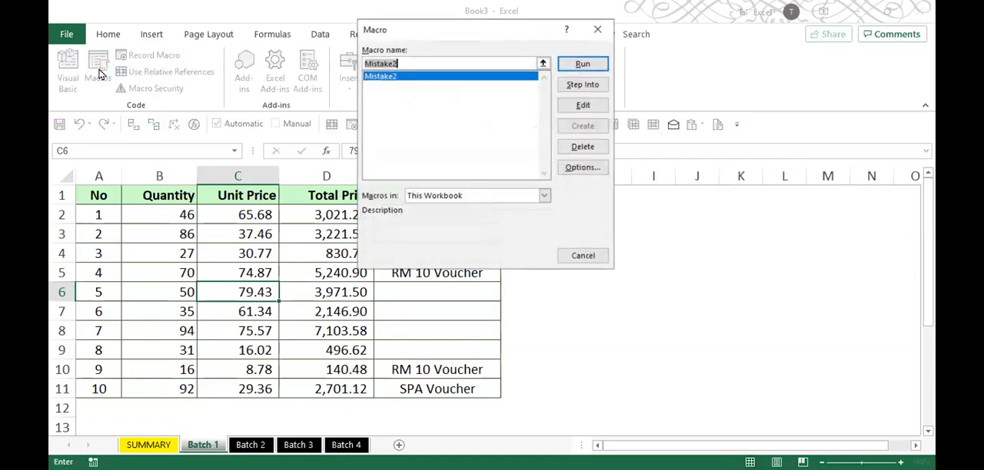
{"action": "left_click", "coordinate": [389, 77]}
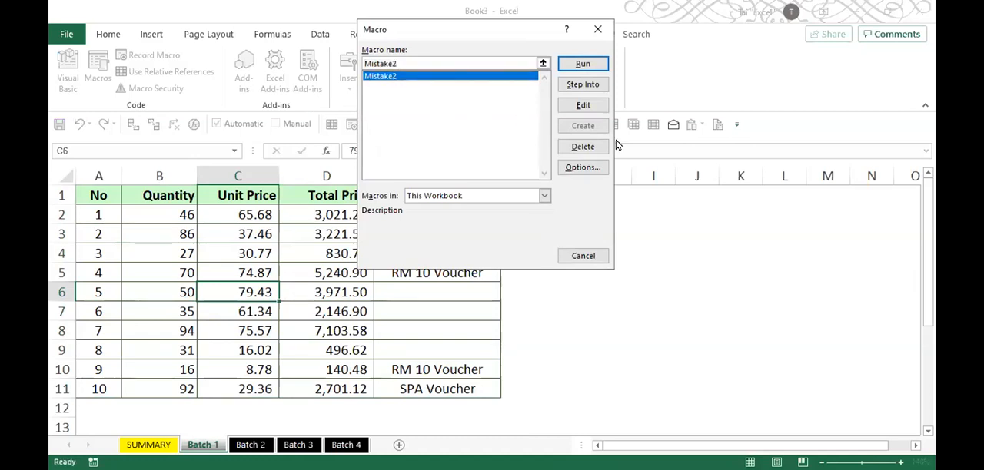
{"action": "left_click", "coordinate": [590, 146]}
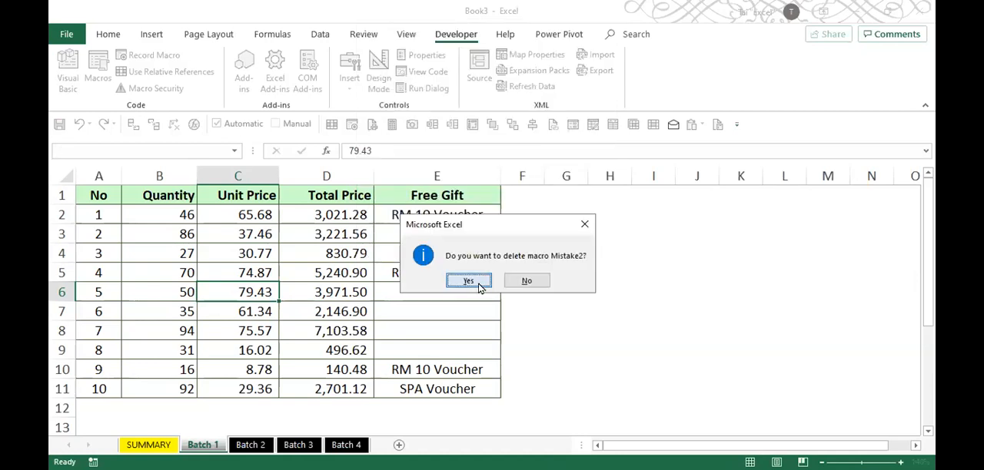
{"action": "left_click", "coordinate": [471, 282]}
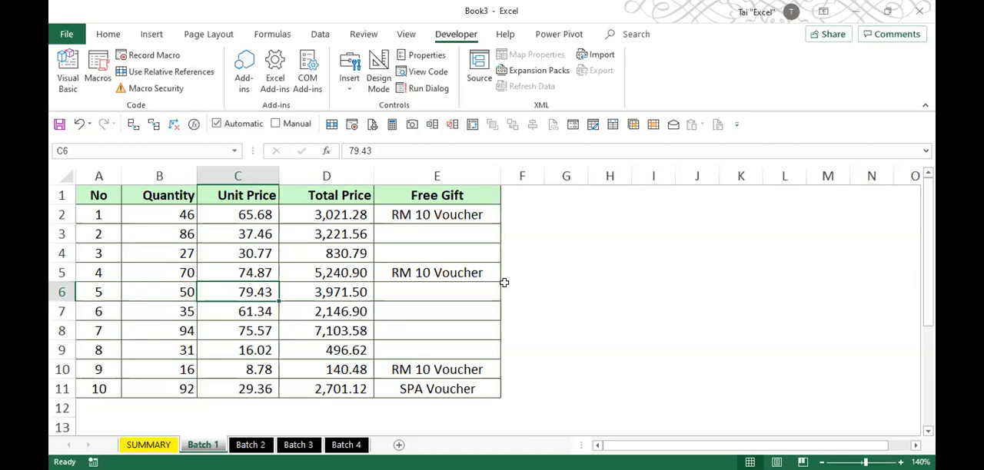
- Enter the note heading DYNAMIC in cell G3 of the Batch 1 sheet, correcting its spelling
{"action": "left_click", "coordinate": [327, 284]}
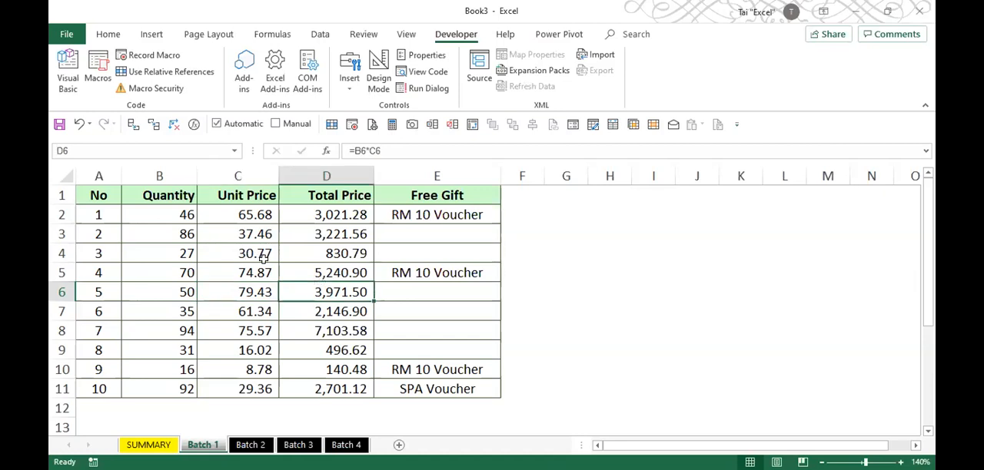
{"action": "left_click", "coordinate": [576, 233]}
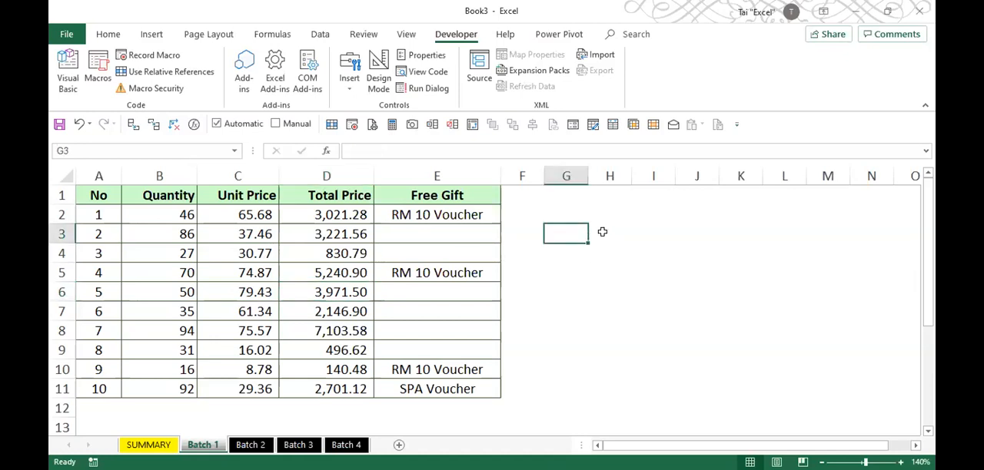
{"action": "type", "text": "DYNANI"}
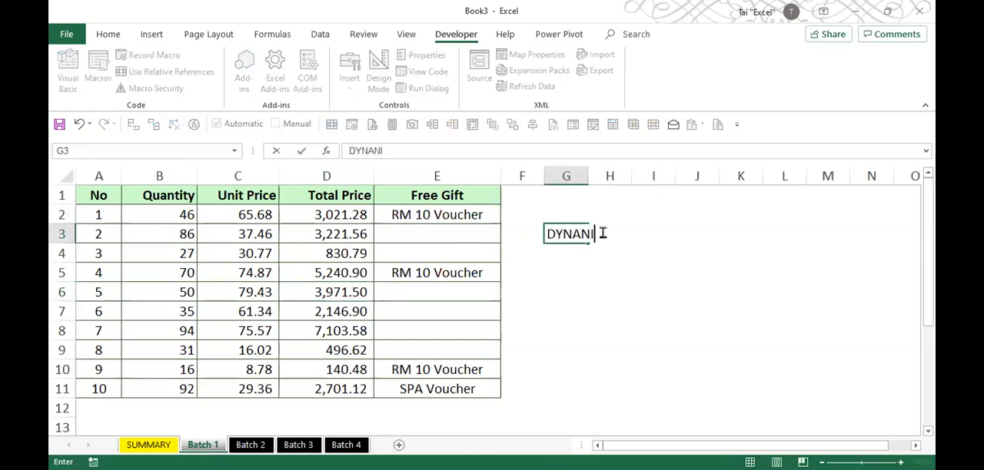
{"action": "type", "text": "C"}
{"action": "key", "text": "Return"}
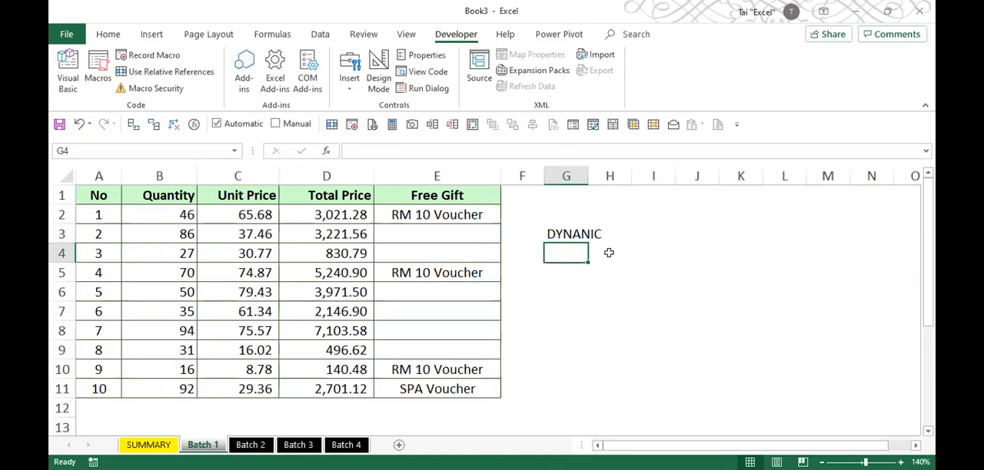
{"action": "key", "text": "Up"}
{"action": "key", "text": "F2"}
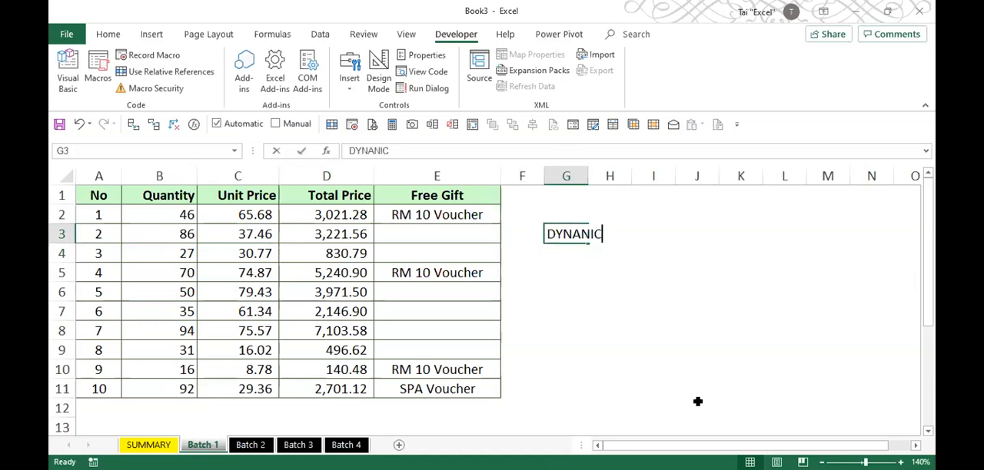
{"action": "key", "text": "BackSpace"}
{"action": "key", "text": "BackSpace"}
{"action": "key", "text": "BackSpace"}
{"action": "key", "text": "BackSpace"}
{"action": "key", "text": "BackSpace"}
{"action": "key", "text": "BackSpace"}
{"action": "type", "text": "YNAMIC"}
{"action": "key", "text": "Return"}
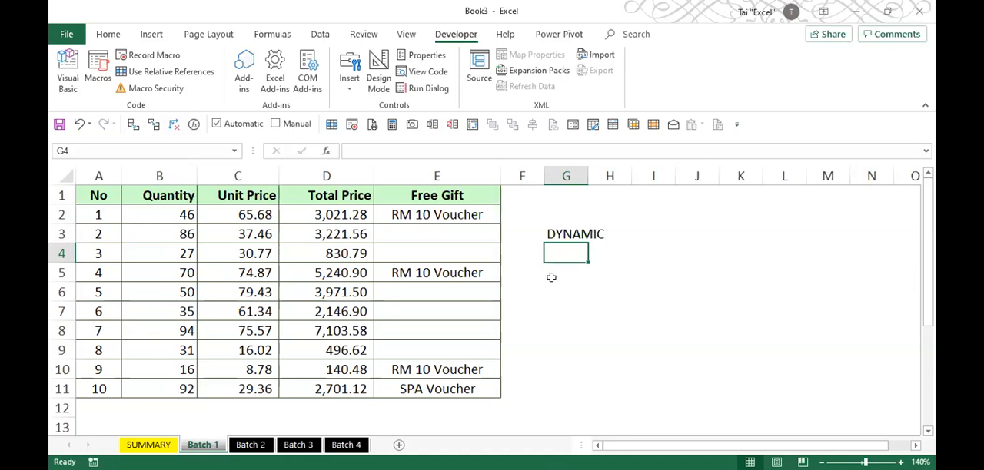
- Highlight the Batch 1 records in A2:E11 and enter SELECT DATA in cell G4
{"action": "left_click_drag", "start_coordinate": [99, 215], "coordinate": [452, 385]}
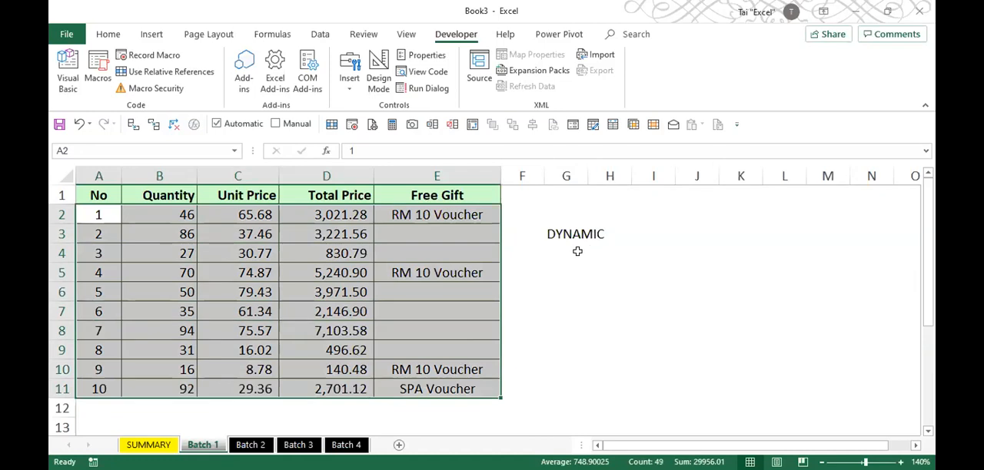
{"action": "left_click", "coordinate": [577, 251]}
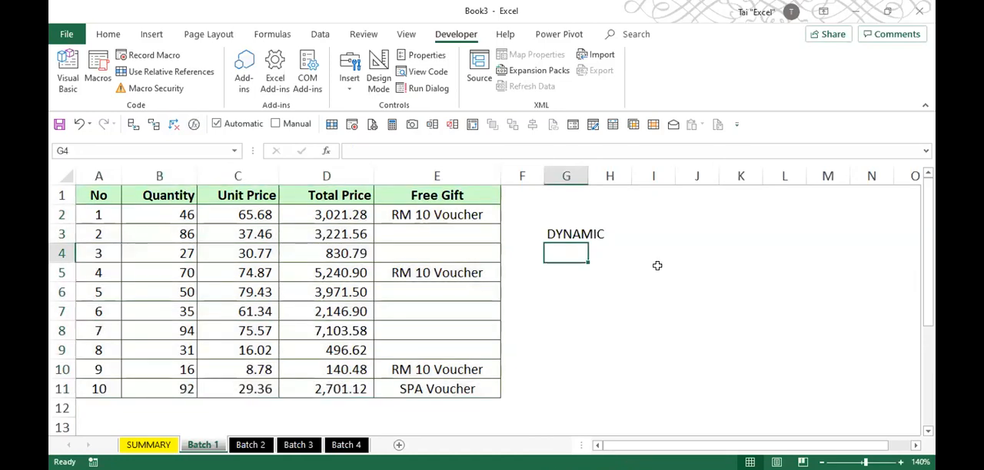
{"action": "type", "text": "SELECT DATA"}
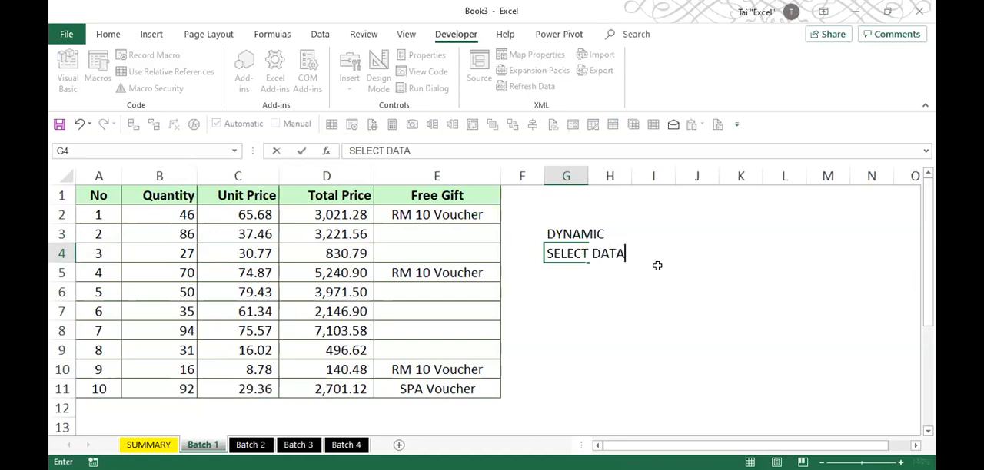
{"action": "key", "text": "Return"}
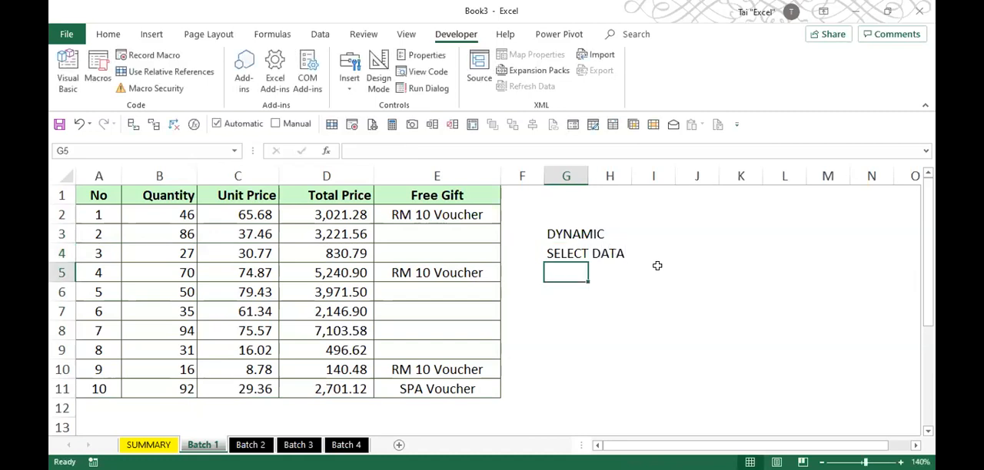
- Enter the notes CTRL SHIFT DOWN in cell G5 and CTRL SHIFT RIGHT in cell G6
{"action": "type", "text": "SC"}
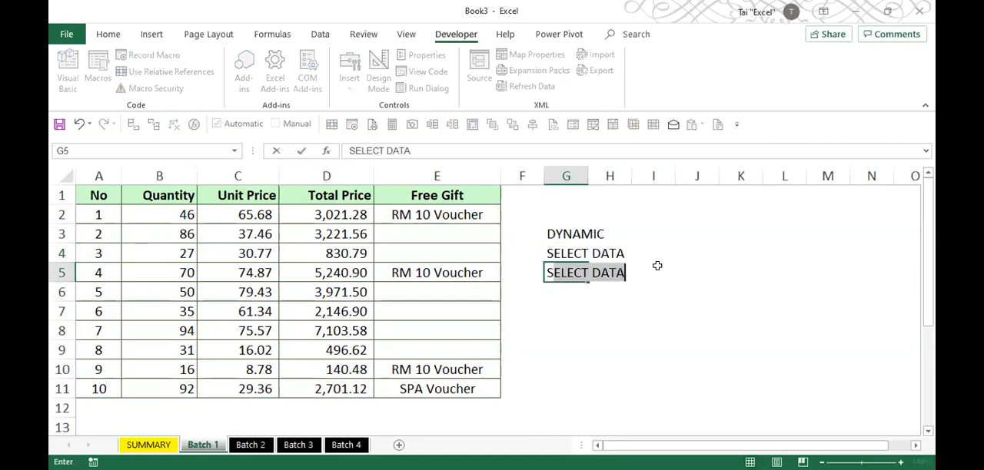
{"action": "key", "text": "BackSpace"}
{"action": "key", "text": "BackSpace"}
{"action": "type", "text": "CTRL "}
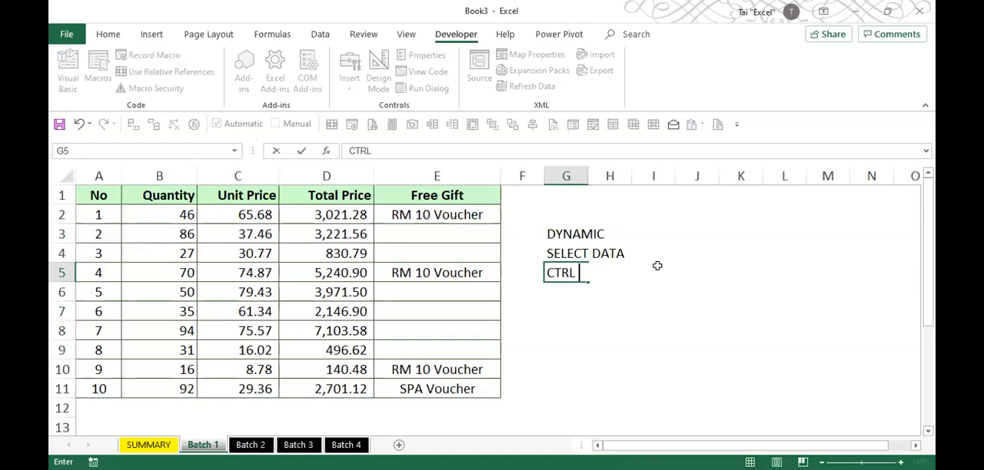
{"action": "type", "text": "SHIFT DOWN"}
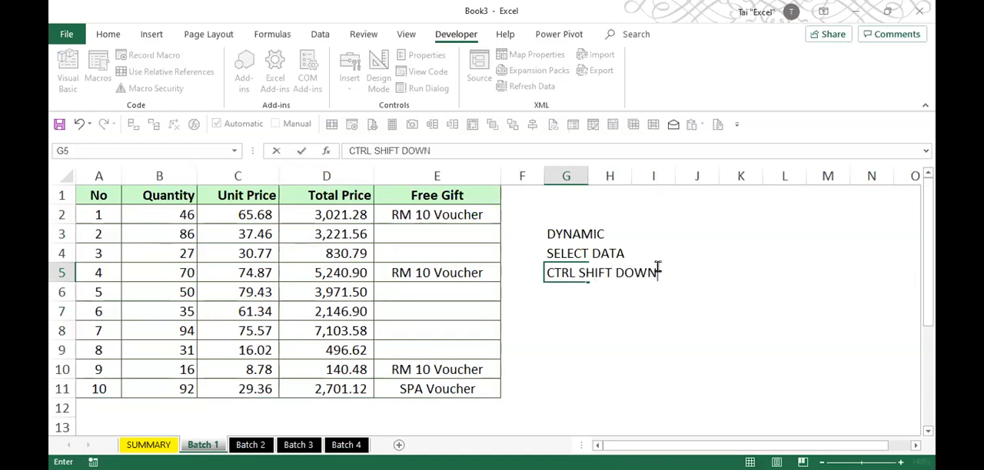
{"action": "key", "text": "Return"}
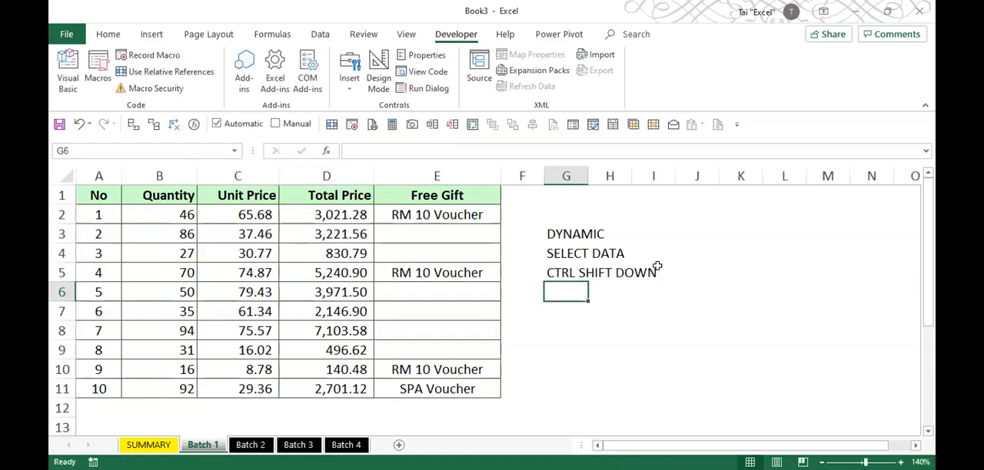
{"action": "type", "text": "CTRL SHIFT "}
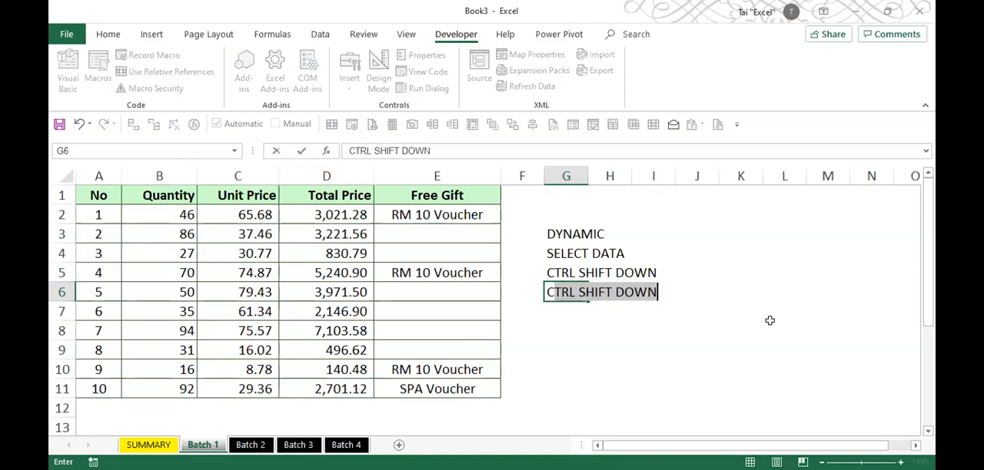
{"action": "type", "text": "RIGHT"}
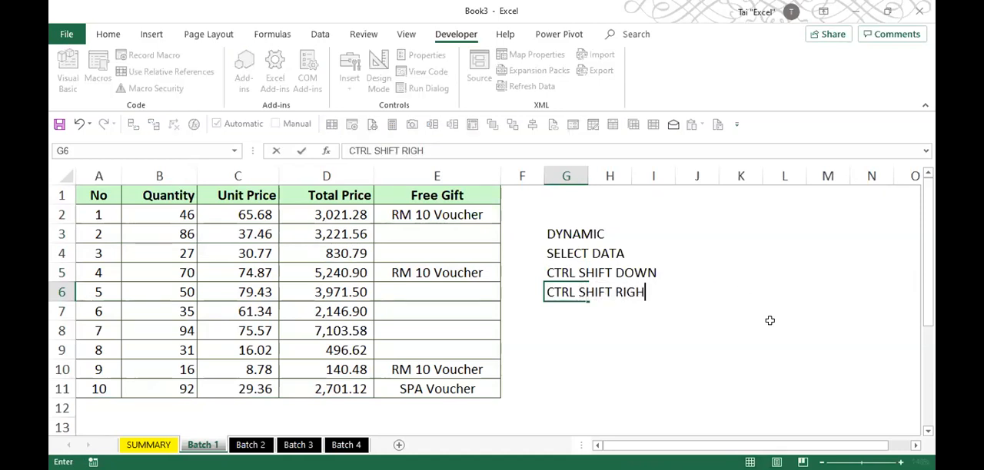
{"action": "key", "text": "ctrl+Return"}
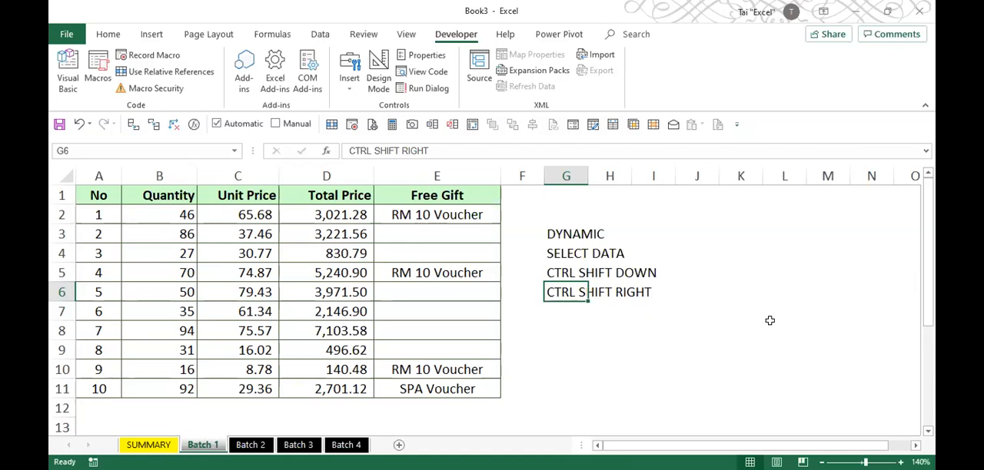
- Make the two notes in G5:G6 bold
{"action": "left_click", "coordinate": [563, 271]}
{"action": "key", "text": "shift+Down"}
{"action": "key", "text": "ctrl+b"}
{"action": "left_click", "coordinate": [561, 326]}
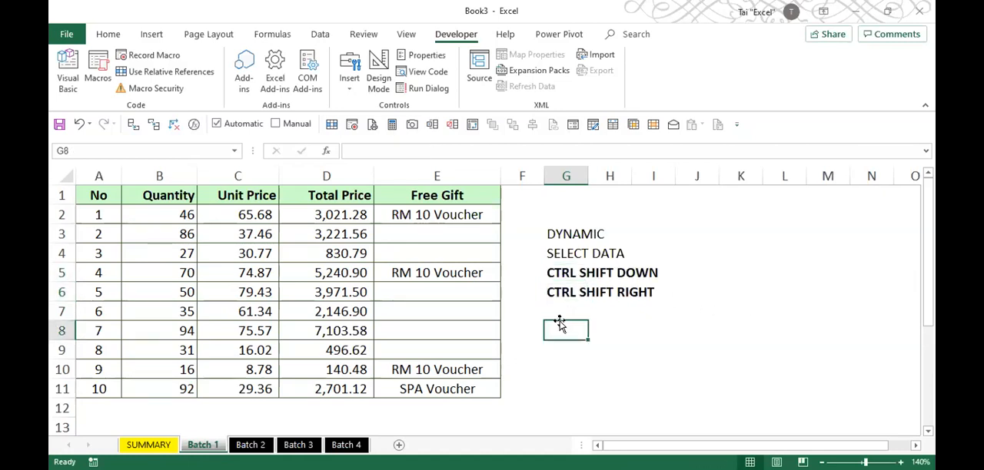
- Extend a selection from A2 down to the last Batch 1 record and across to the Free Gift column
{"action": "left_click", "coordinate": [102, 214]}
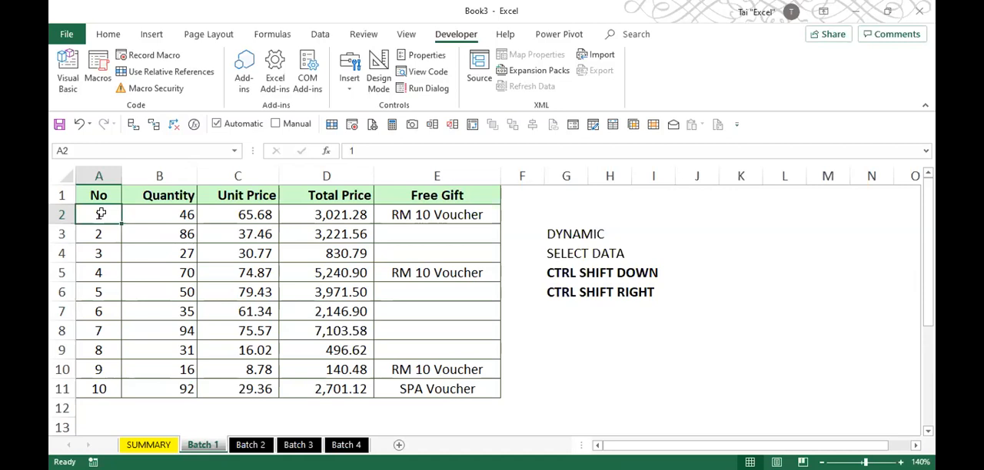
{"action": "key", "text": "ctrl+shift+Down"}
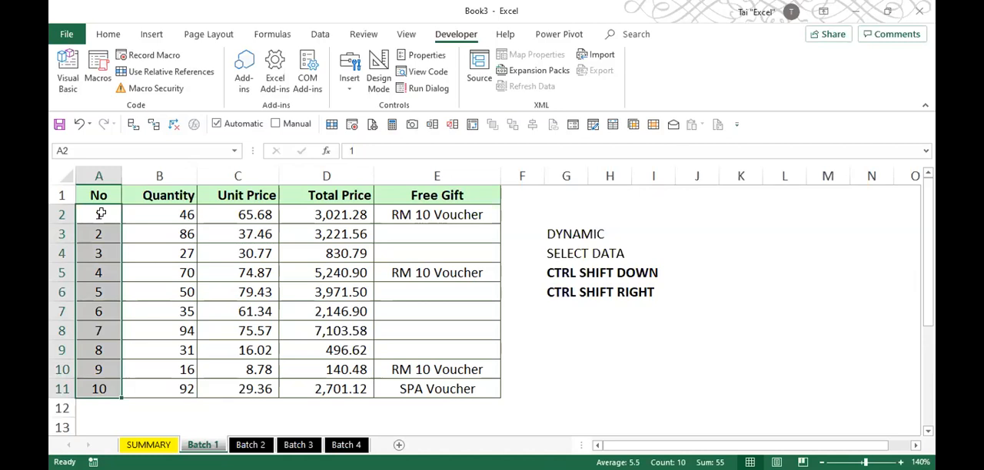
{"action": "key", "text": "ctrl+shift+Right"}
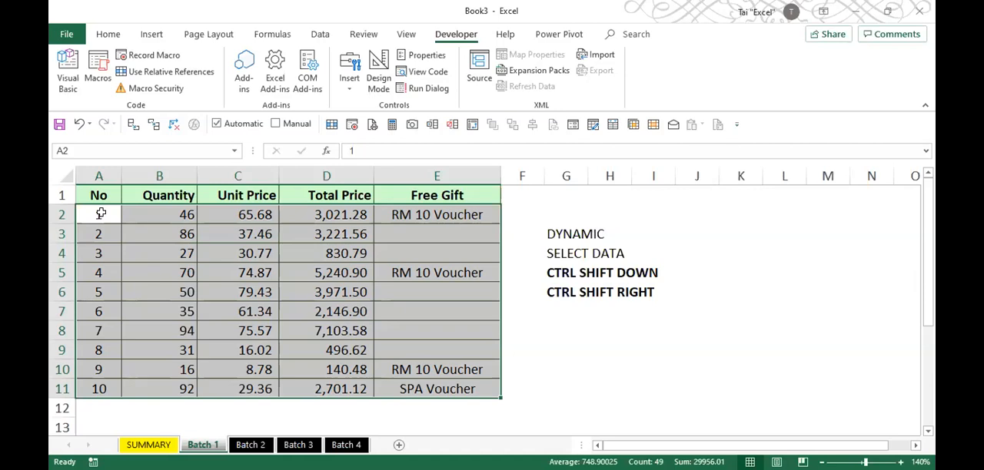
- Enter the note * NO BLANKS IN BETWEEN in cell G7 and make it italic
{"action": "left_click", "coordinate": [583, 315]}
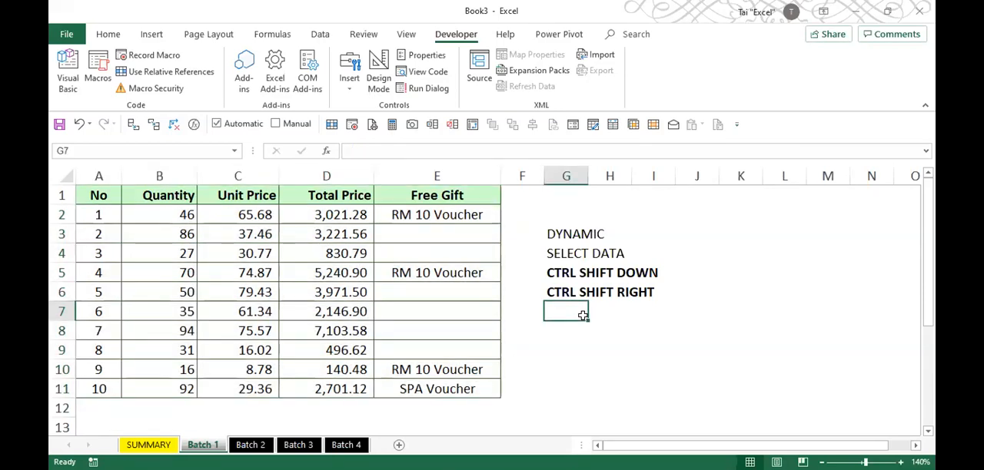
{"action": "type", "text": "* NO BLAN"}
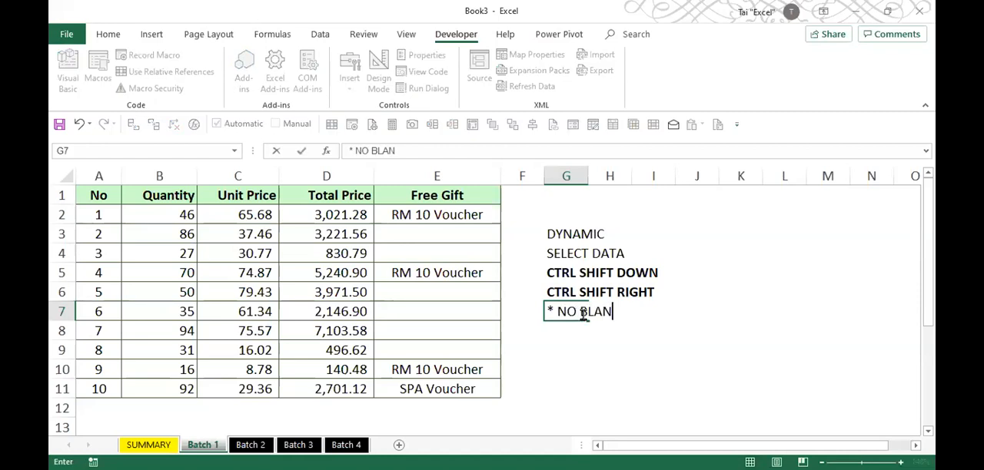
{"action": "type", "text": "KS IN BETWEEN"}
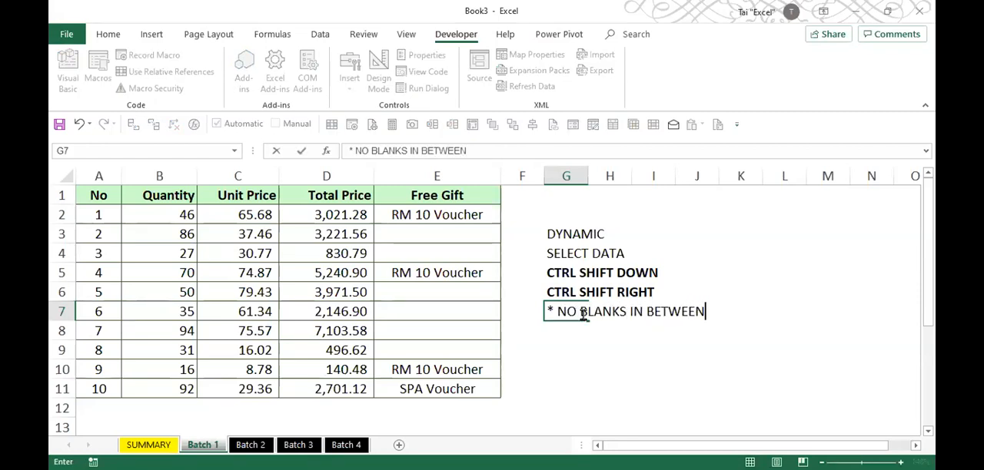
{"action": "key", "text": "Return"}
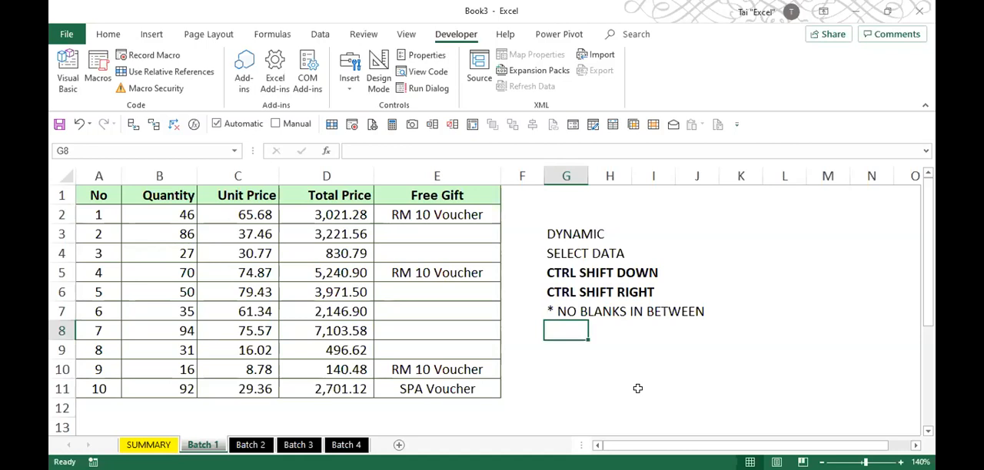
{"action": "key", "text": "Up"}
{"action": "key", "text": "ctrl+i"}
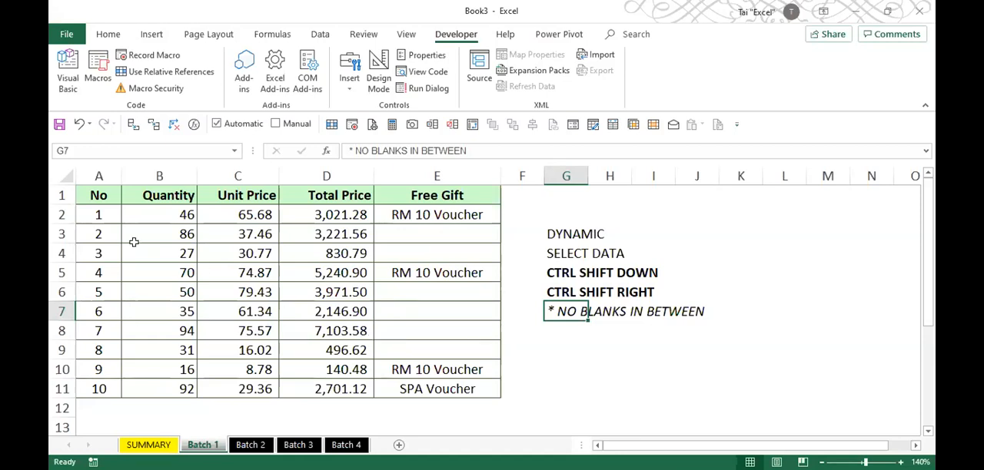
- Repeat the dynamic selection of A2:E11 on the Batch 1 sheet and return to cell A2
{"action": "left_click", "coordinate": [104, 214]}
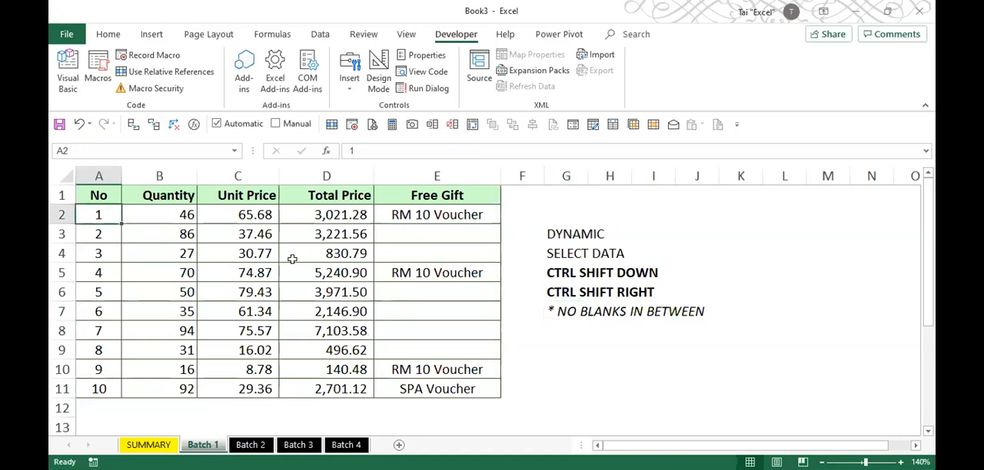
{"action": "key", "text": "ctrl+shift+Down"}
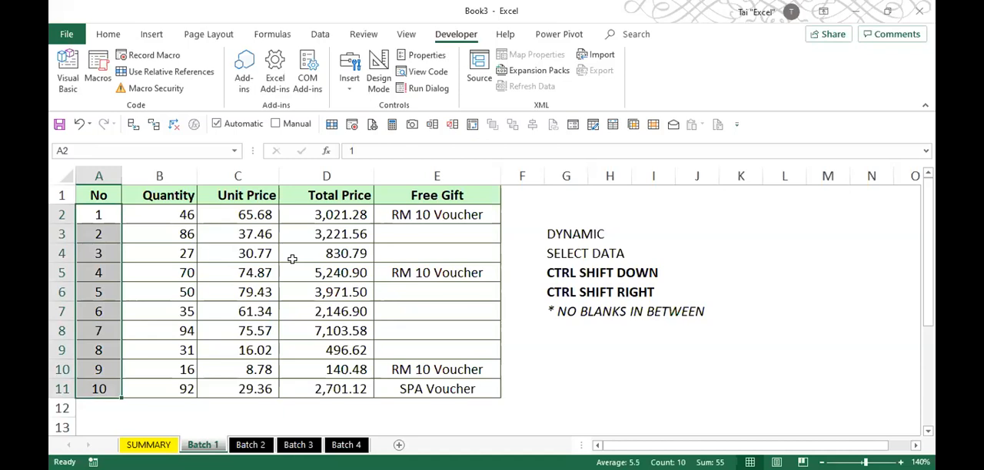
{"action": "key", "text": "ctrl+shift+Right"}
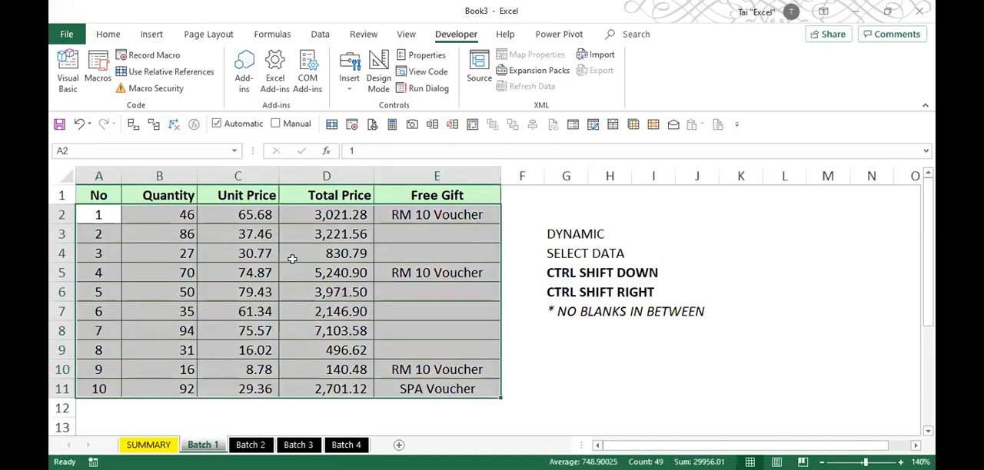
{"action": "left_click", "coordinate": [101, 215]}
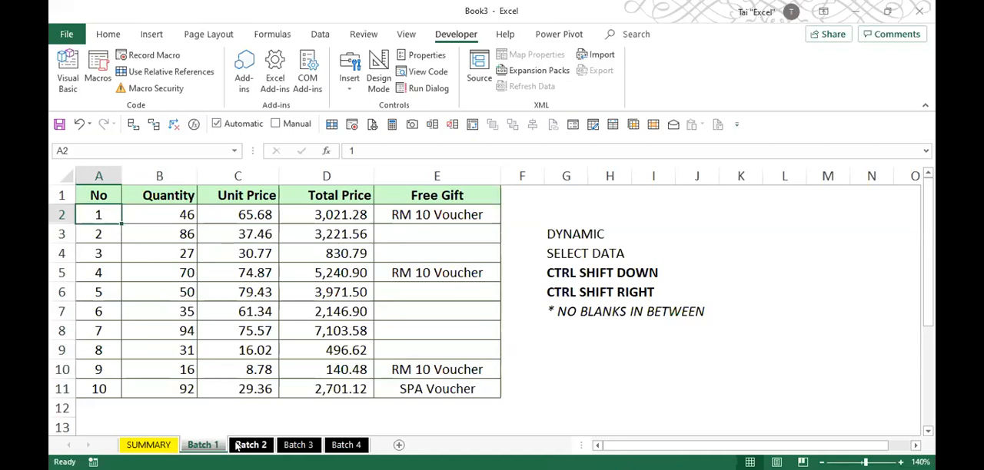
- On the Batch 2 sheet, extend a selection from A2 down and across to cover A2:E21, and return to cell A1
{"action": "left_click", "coordinate": [250, 445]}
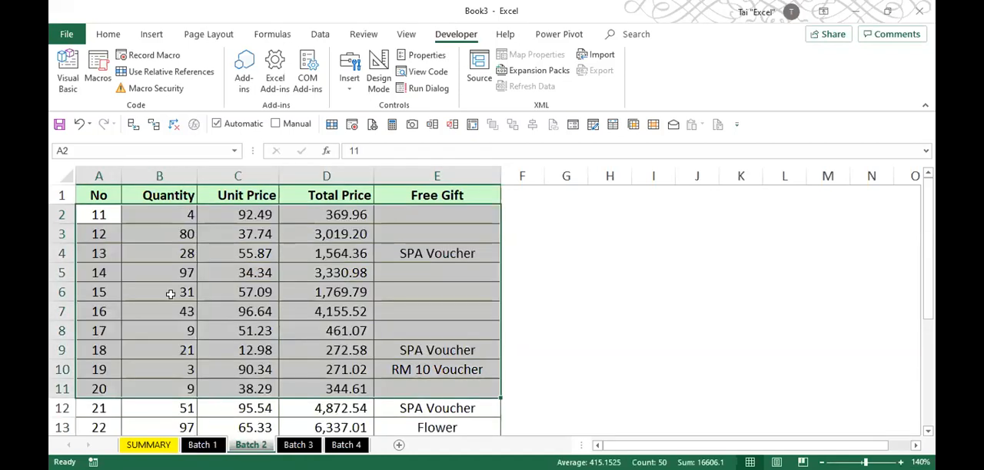
{"action": "left_click", "coordinate": [109, 214]}
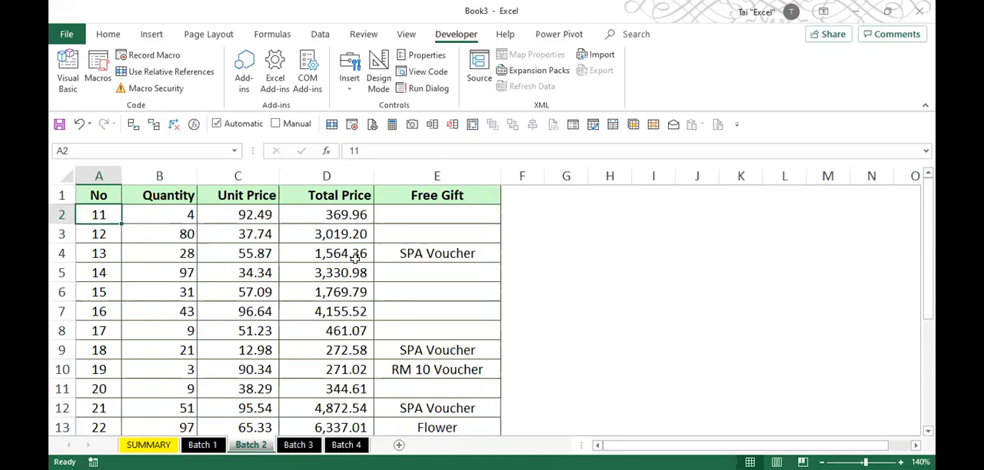
{"action": "key", "text": "ctrl+shift+Down"}
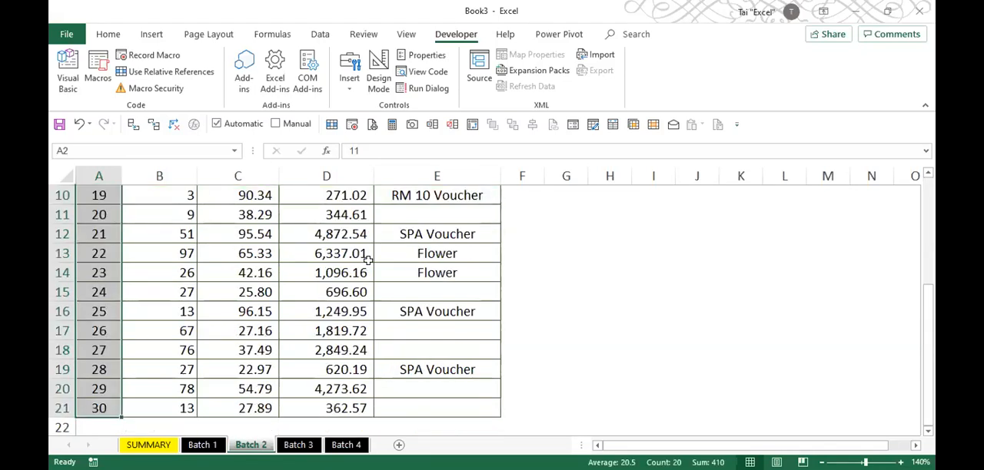
{"action": "key", "text": "ctrl+shift+Right"}
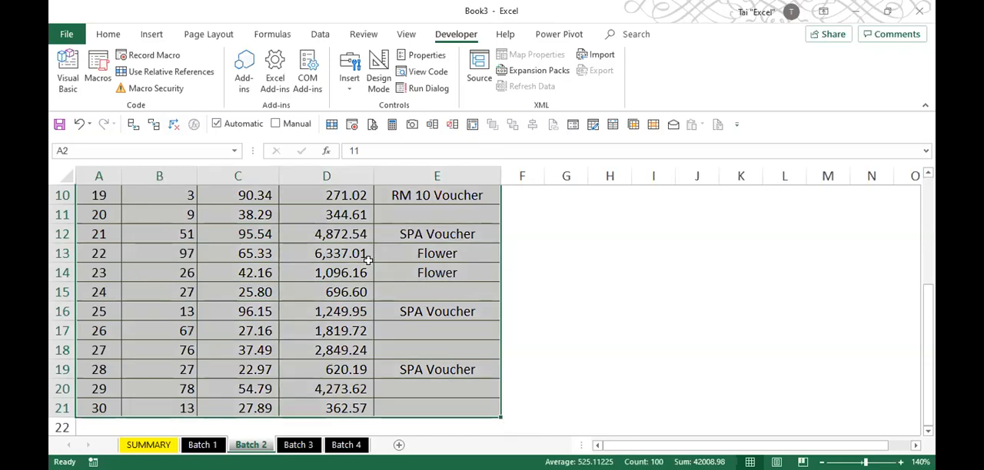
{"action": "key", "text": "ctrl+Home"}
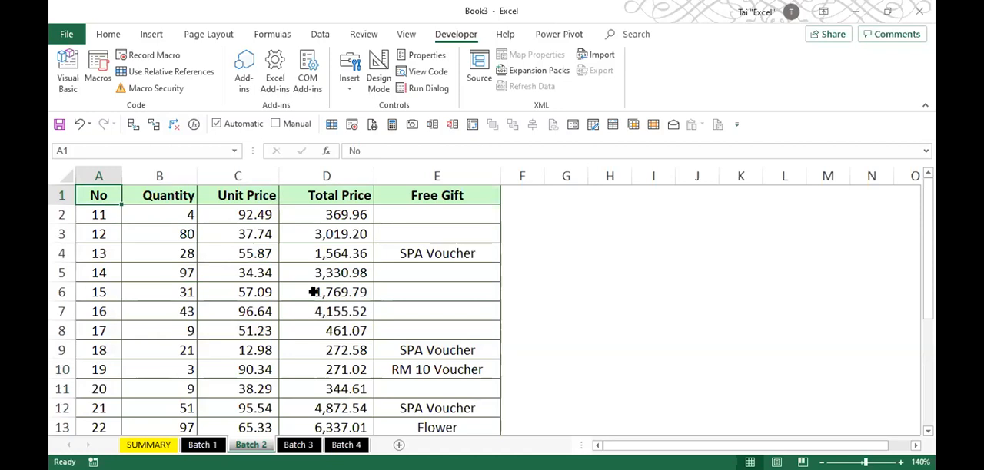
- Start recording a macro named MISTAKE3 from cell A2 of the Batch 1 sheet, stored in This Workbook
{"action": "left_click", "coordinate": [203, 445]}
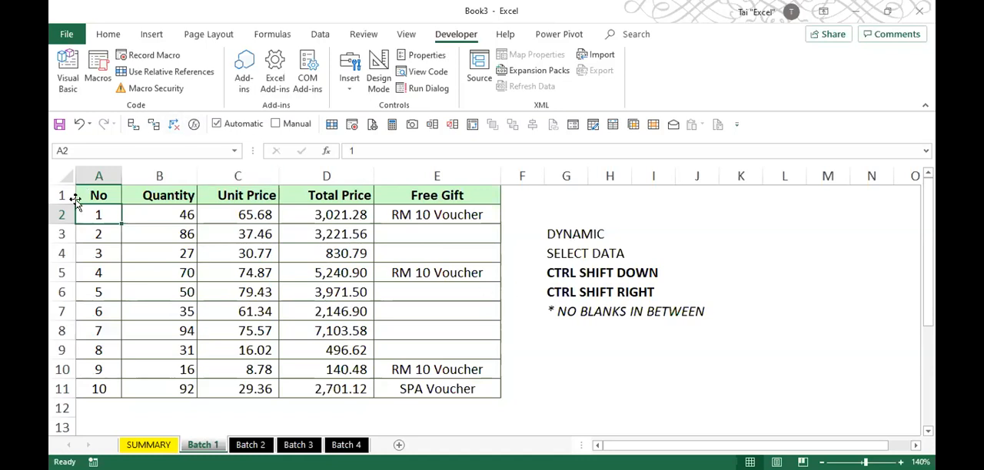
{"action": "left_click", "coordinate": [123, 58]}
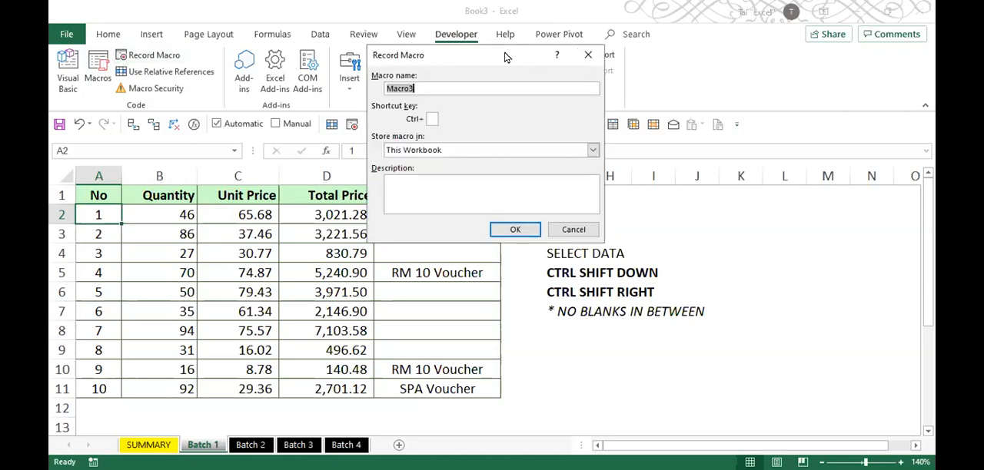
{"action": "left_click_drag", "start_coordinate": [504, 60], "coordinate": [550, 217]}
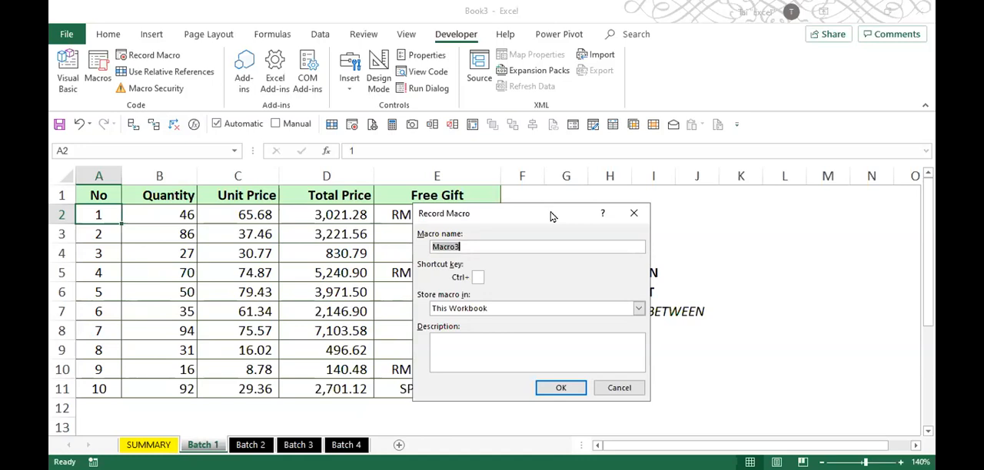
{"action": "type", "text": "MISTAKE3"}
{"action": "key", "text": "Return"}
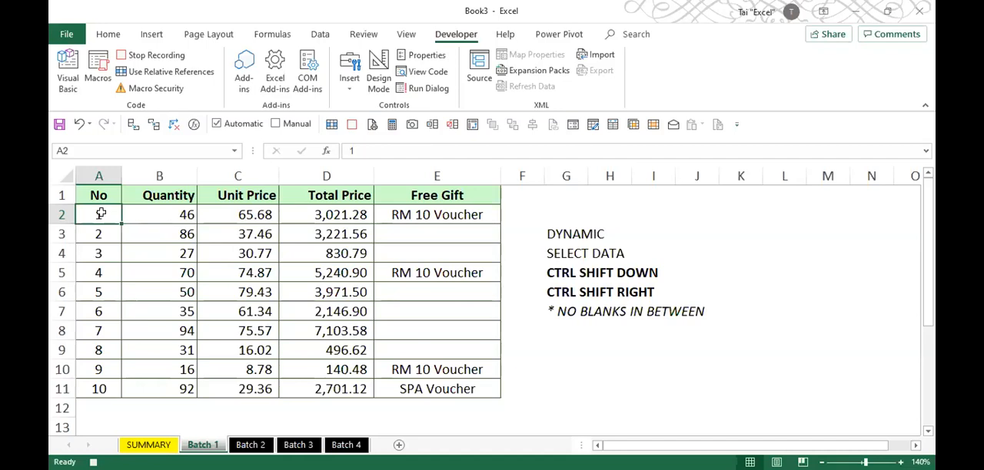
- Record copying the Batch 1 records, dynamically selected down and across from A2, into SUMMARY cell A2, and end the recording
{"action": "key", "text": "ctrl+shift+Down"}
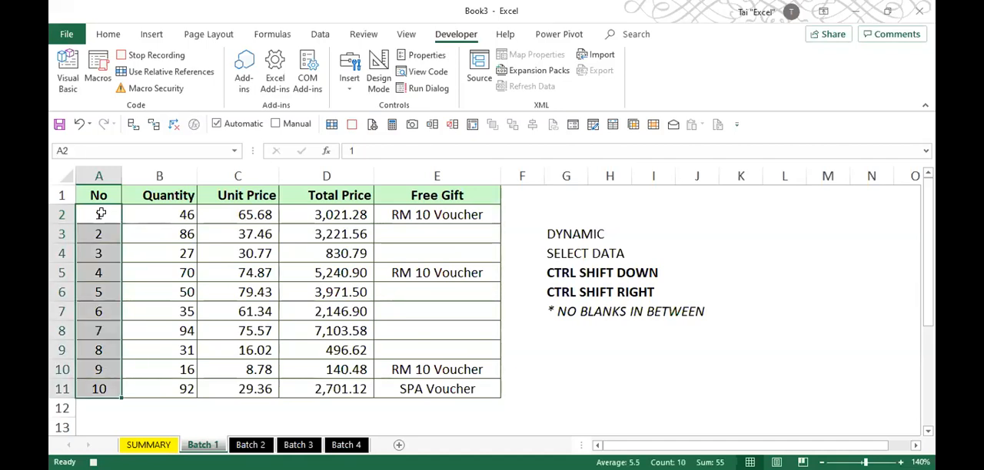
{"action": "key", "text": "ctrl+shift+Right"}
{"action": "key", "text": "ctrl+c"}
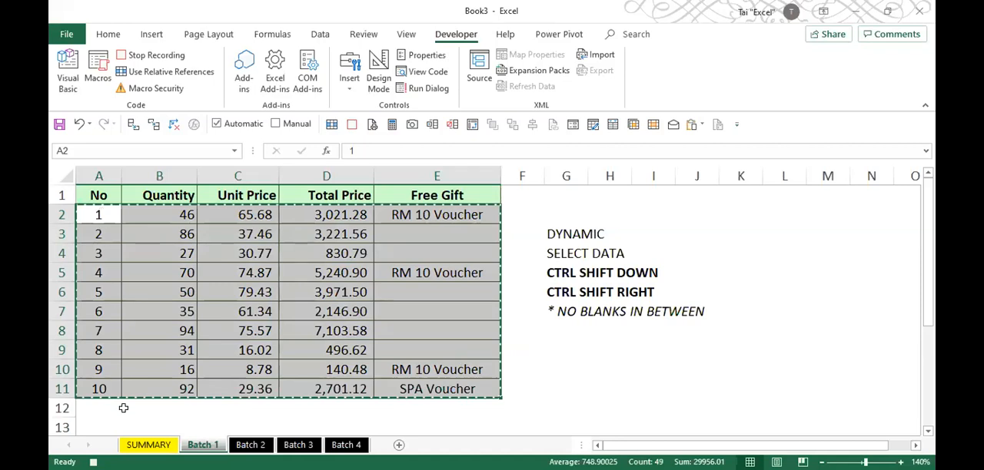
{"action": "left_click", "coordinate": [129, 443]}
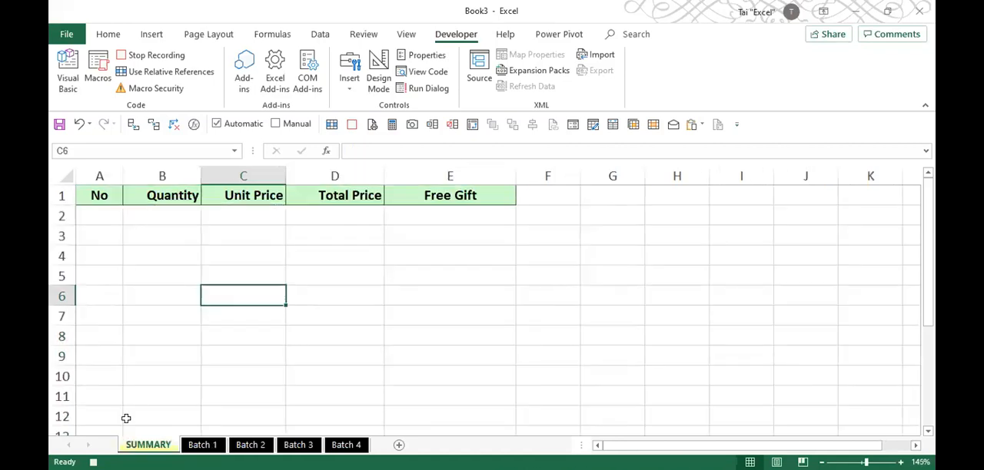
{"action": "left_click", "coordinate": [85, 218]}
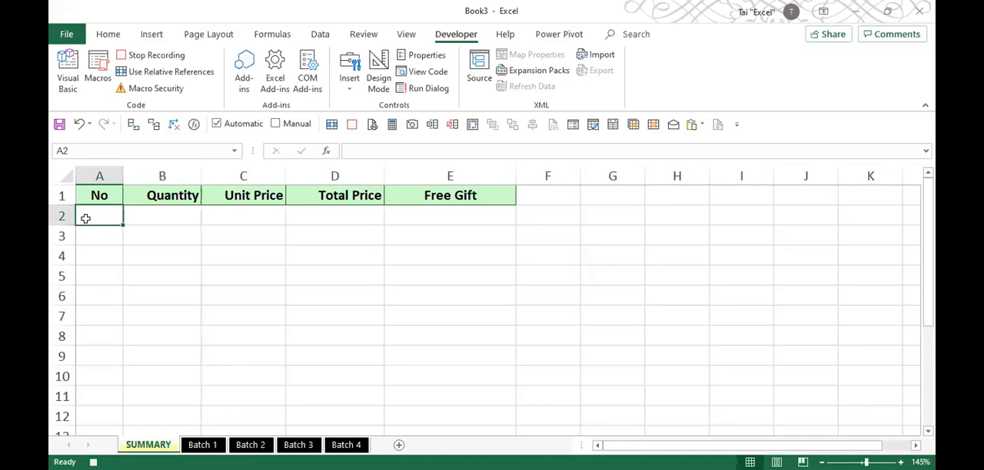
{"action": "key", "text": "ctrl+v"}
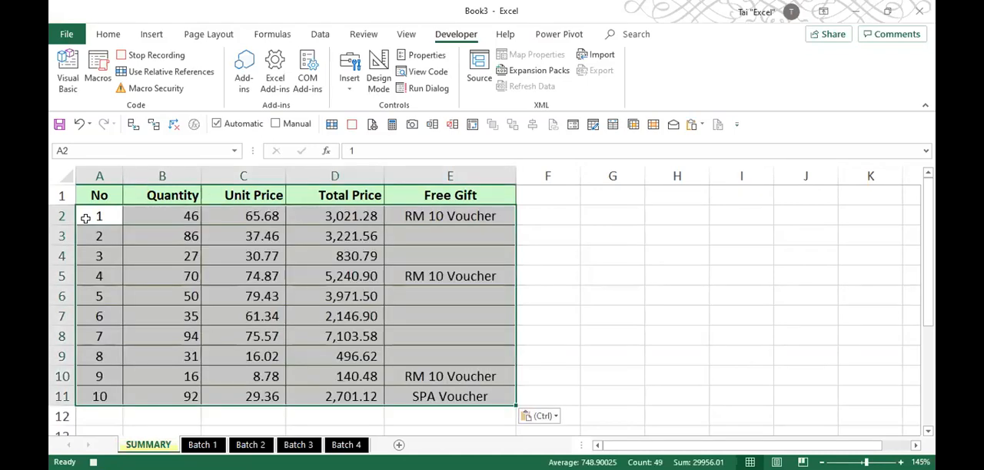
{"action": "left_click", "coordinate": [127, 56]}
- Delete cells A2:F12 on the SUMMARY sheet, shifting cells left
{"action": "left_click", "coordinate": [168, 219]}
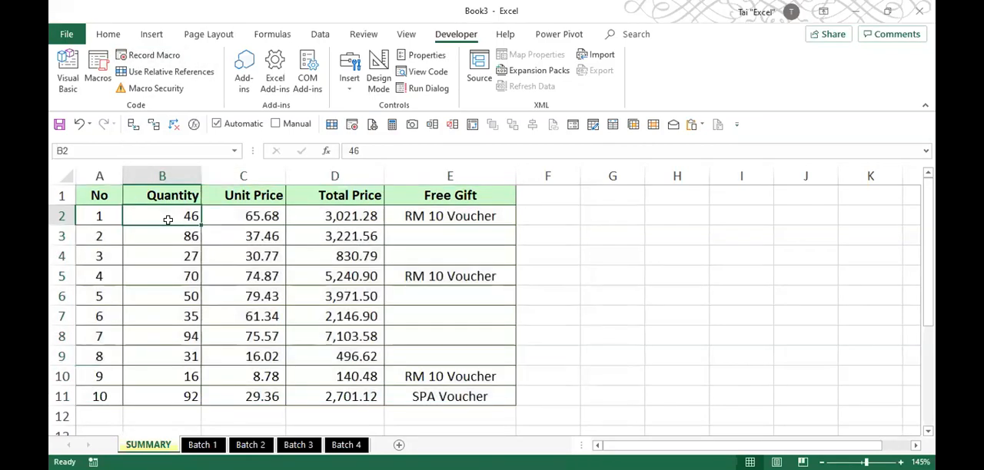
{"action": "left_click_drag", "start_coordinate": [96, 216], "coordinate": [528, 406]}
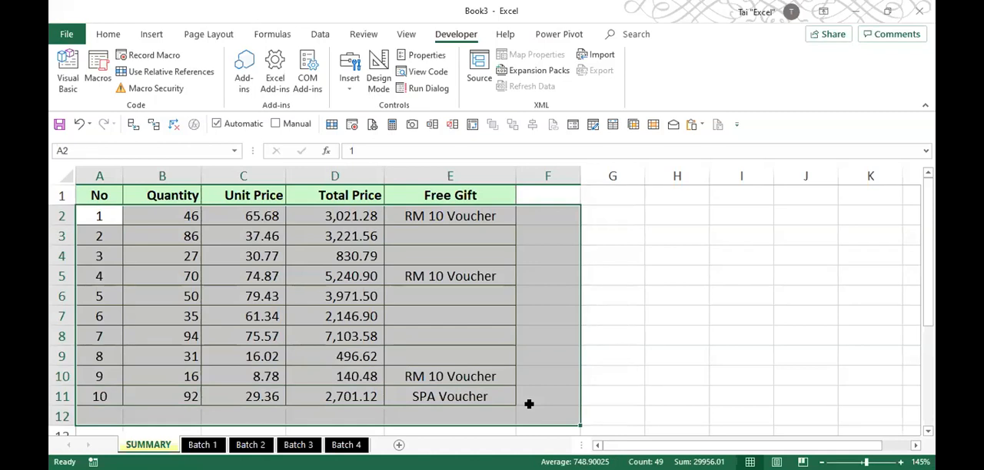
{"action": "key", "text": "ctrl+minus"}
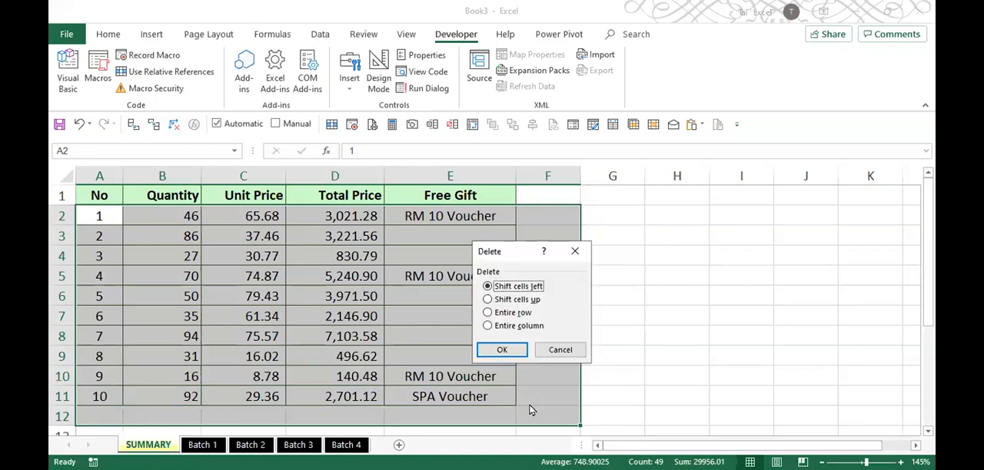
{"action": "key", "text": "Return"}
- Run the MISTAKE3 macro from the Batch 1 sheet and clear the pasted records A2:E11 from SUMMARY
{"action": "key", "text": "ctrl+Page_Down"}
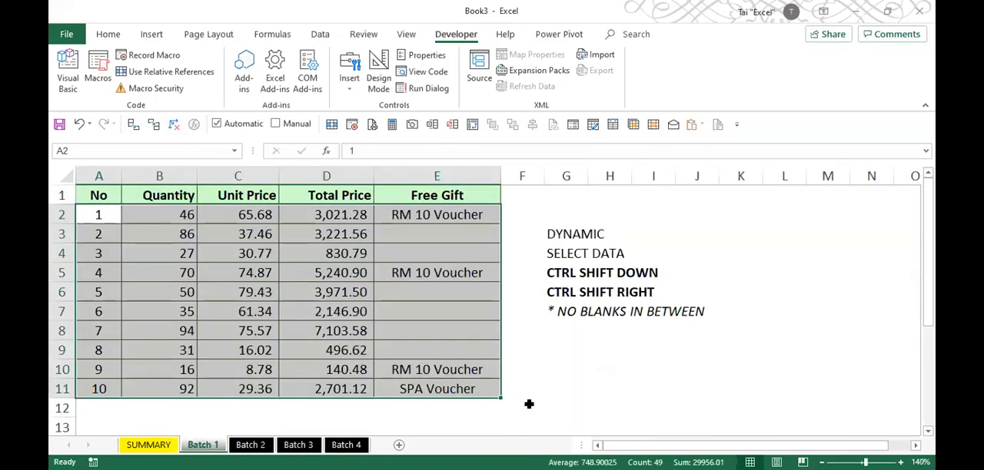
{"action": "left_click", "coordinate": [441, 342]}
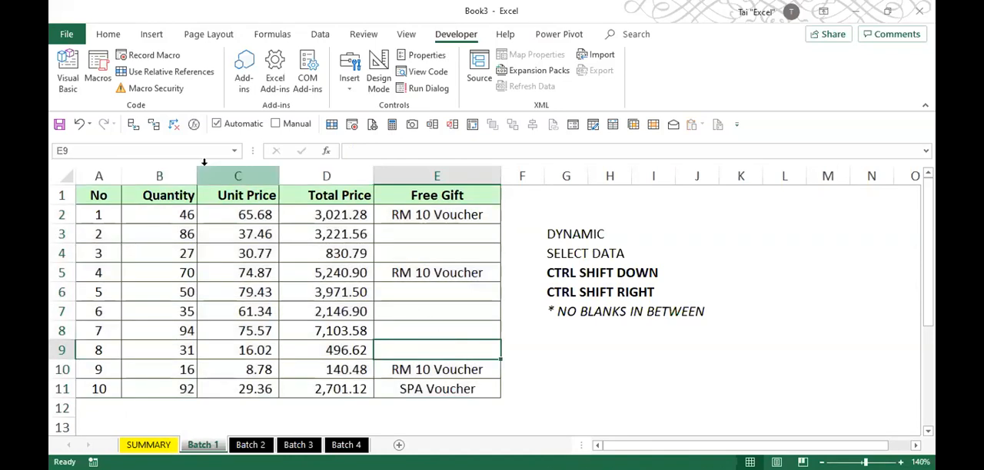
{"action": "left_click", "coordinate": [106, 79]}
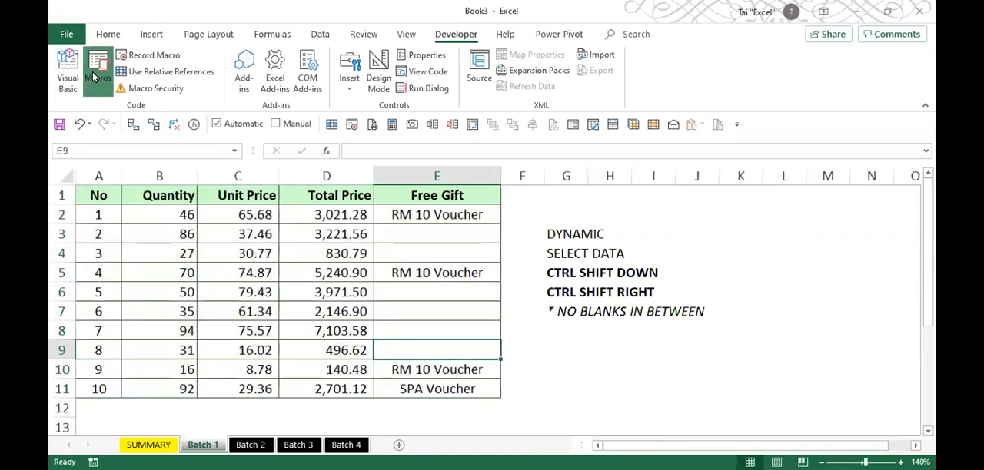
{"action": "left_click", "coordinate": [621, 223]}
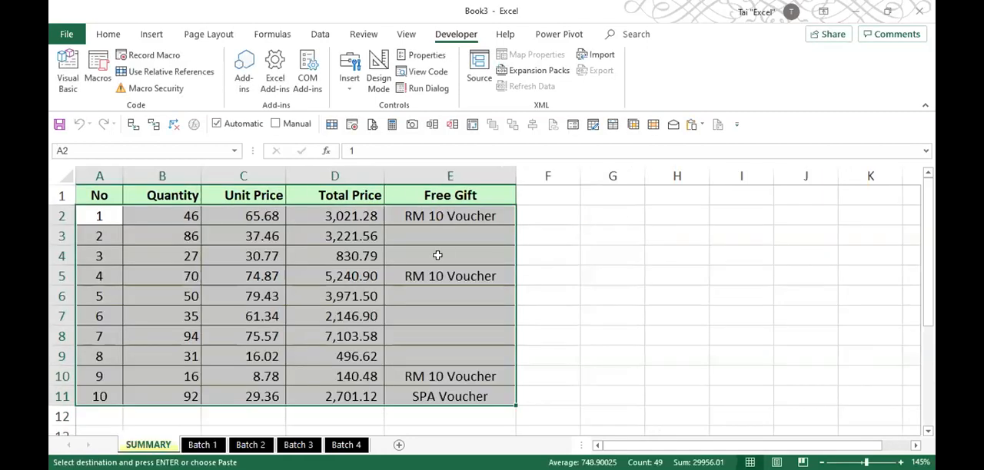
{"action": "left_click", "coordinate": [412, 294]}
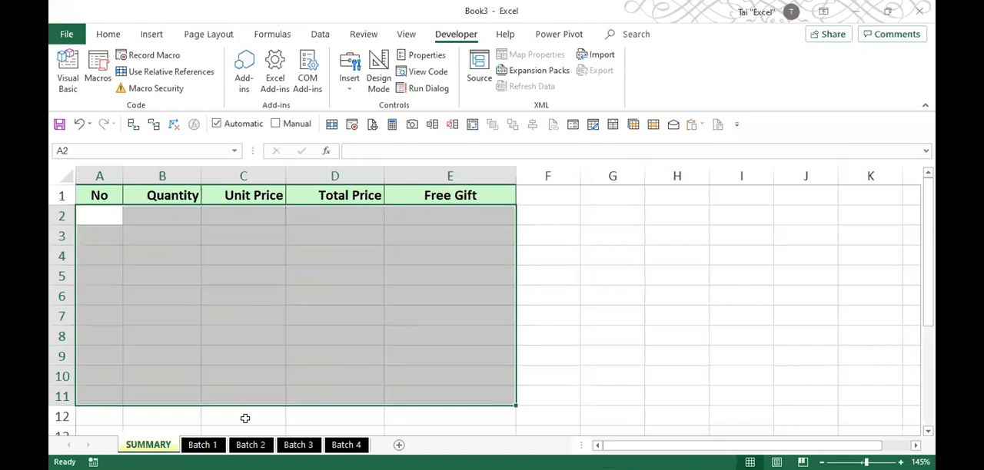
- Run the MISTAKE3 macro from the Batch 2 sheet and check the pasted records down to the last row of SUMMARY
{"action": "left_click", "coordinate": [251, 445]}
{"action": "left_click", "coordinate": [232, 300]}
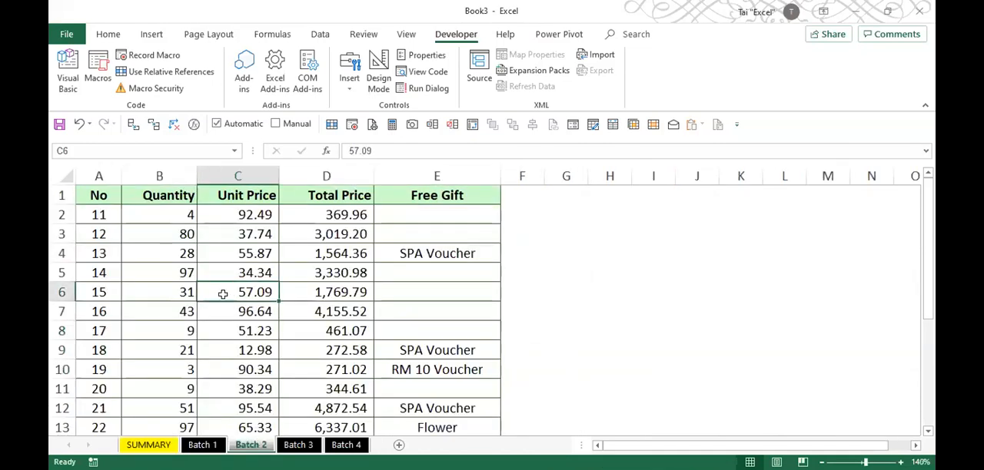
{"action": "left_click", "coordinate": [105, 91]}
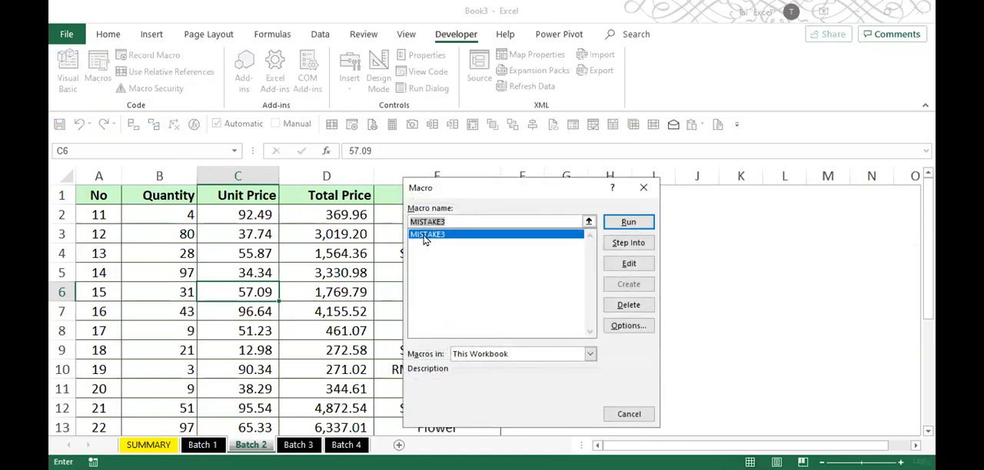
{"action": "left_click", "coordinate": [629, 222]}
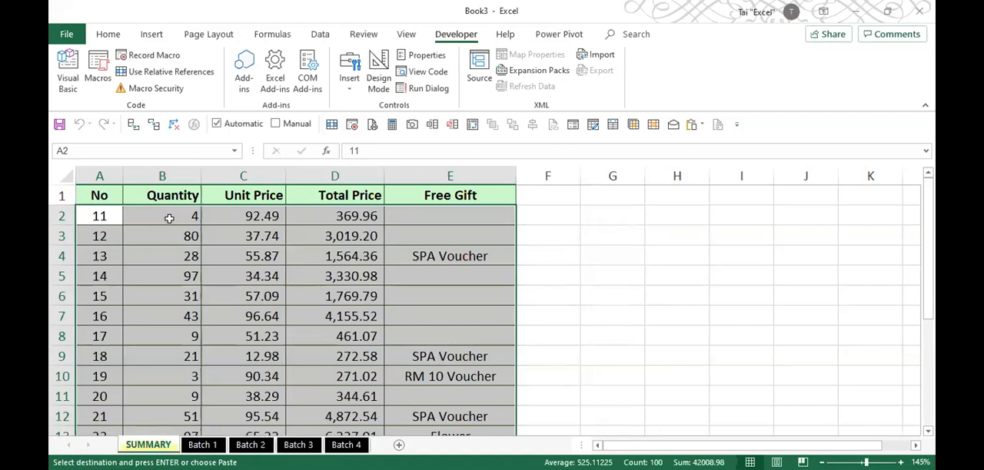
{"action": "scroll", "coordinate": [168, 221], "scroll_direction": "down", "scroll_amount": 6}
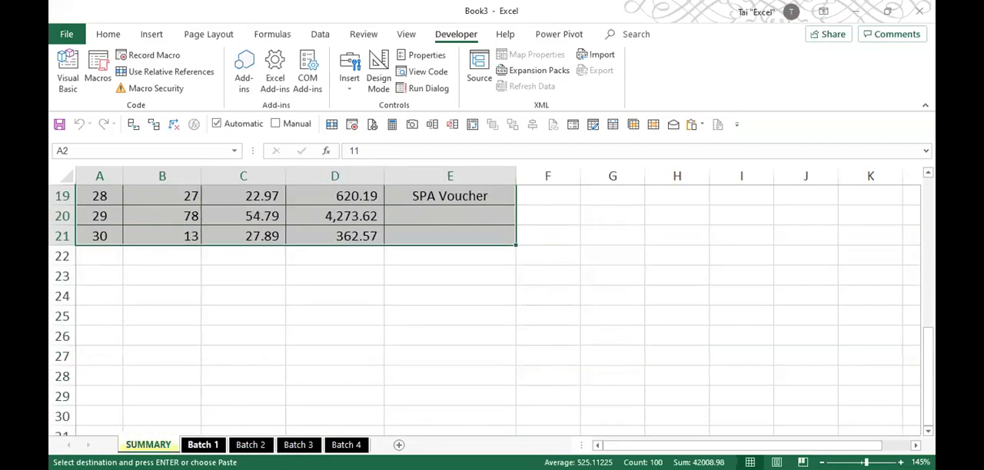
- Run the MISTAKE3 macro from the Batch 1 sheet and check where its records land among the existing SUMMARY data
{"action": "left_click", "coordinate": [202, 445]}
{"action": "left_click", "coordinate": [201, 299]}
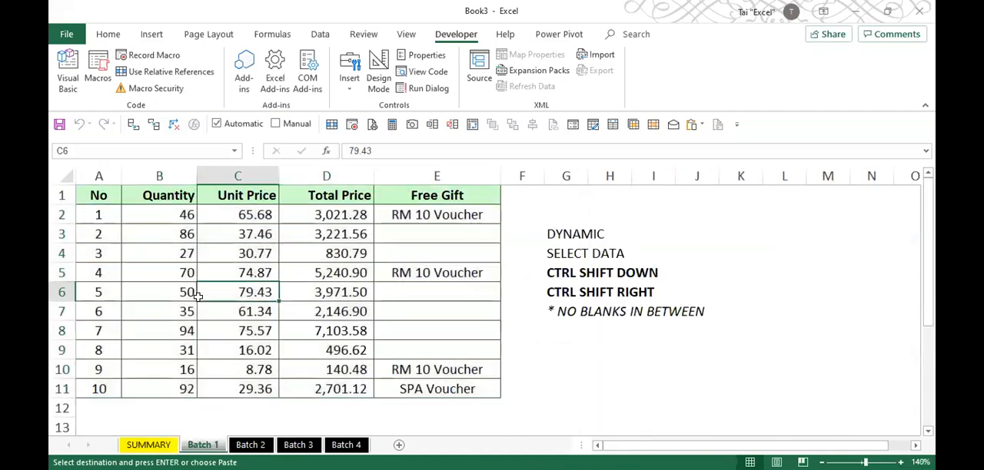
{"action": "left_click", "coordinate": [92, 65]}
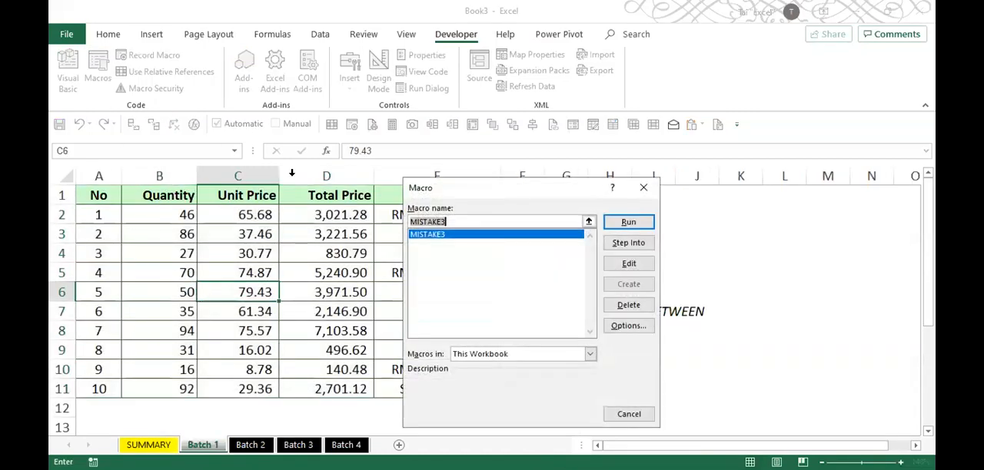
{"action": "left_click", "coordinate": [624, 223]}
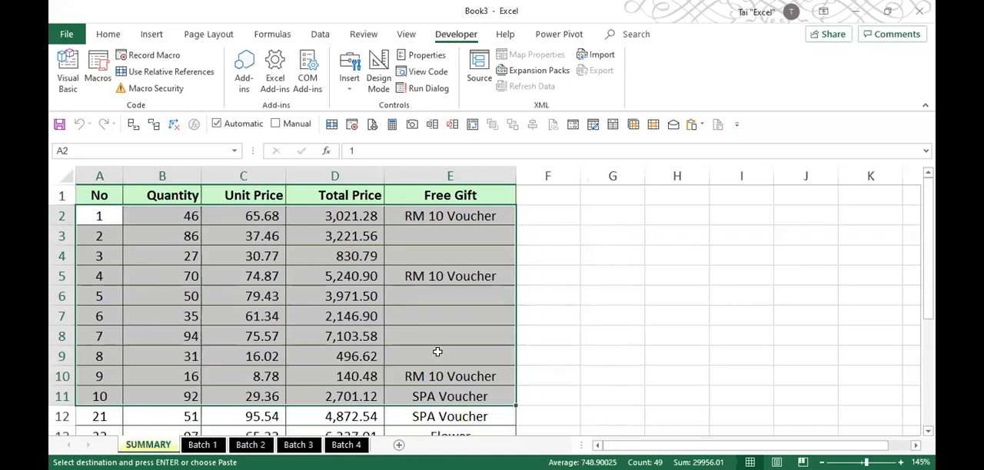
{"action": "scroll", "coordinate": [198, 302], "scroll_direction": "down", "scroll_amount": 6}
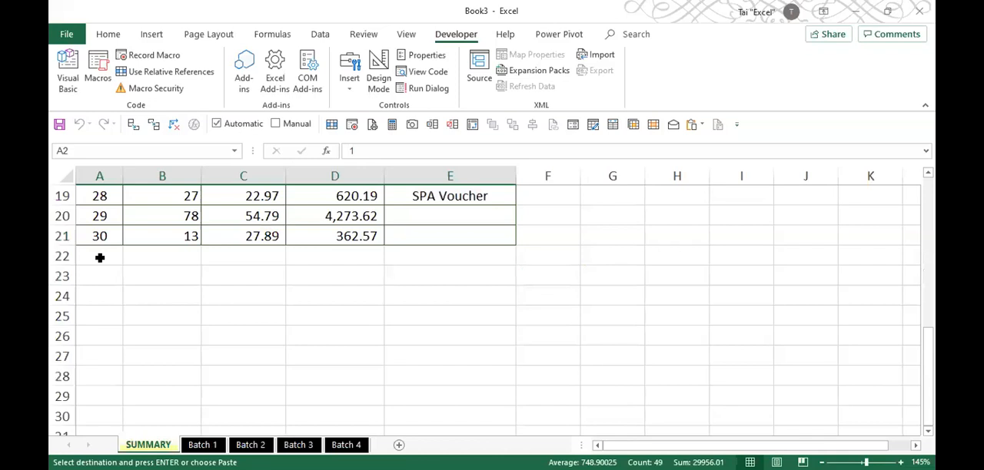
{"action": "scroll", "coordinate": [100, 256], "scroll_direction": "up", "scroll_amount": 6}
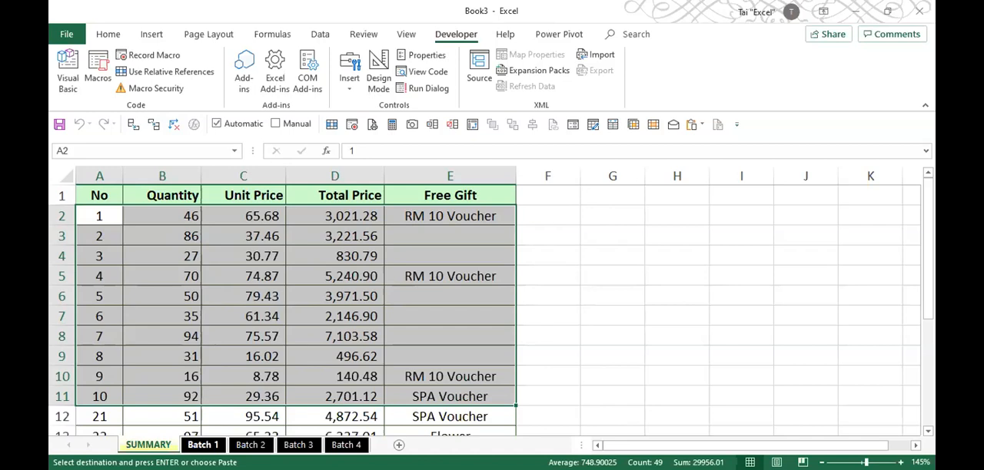
- Enter the note RELATIVE REFERENCES in cell G9 of the Batch 1 sheet
{"action": "left_click", "coordinate": [203, 445]}
{"action": "left_click", "coordinate": [561, 348]}
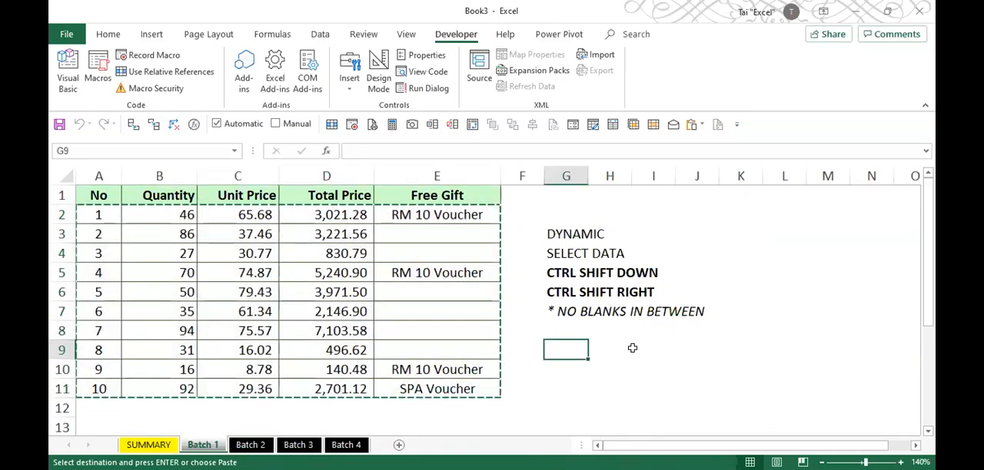
{"action": "type", "text": "RELATIVE R"}
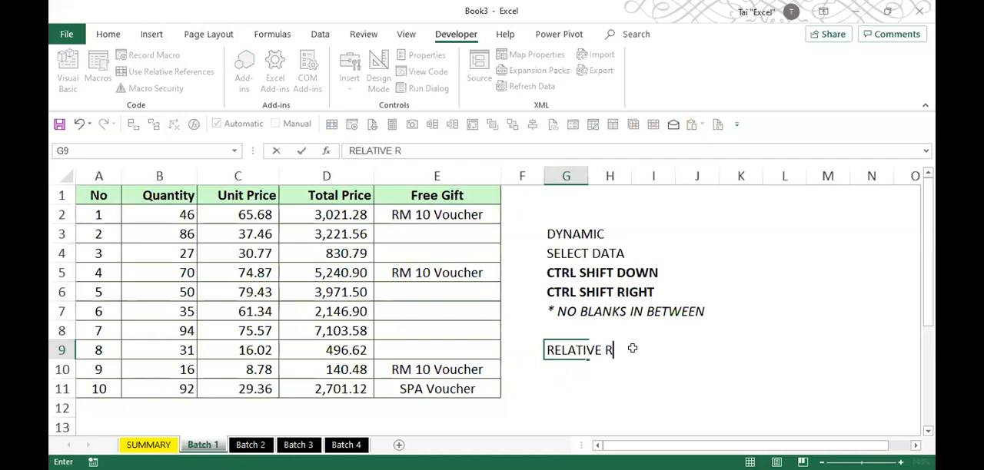
{"action": "type", "text": "EFERENCES"}
{"action": "key", "text": "Return"}
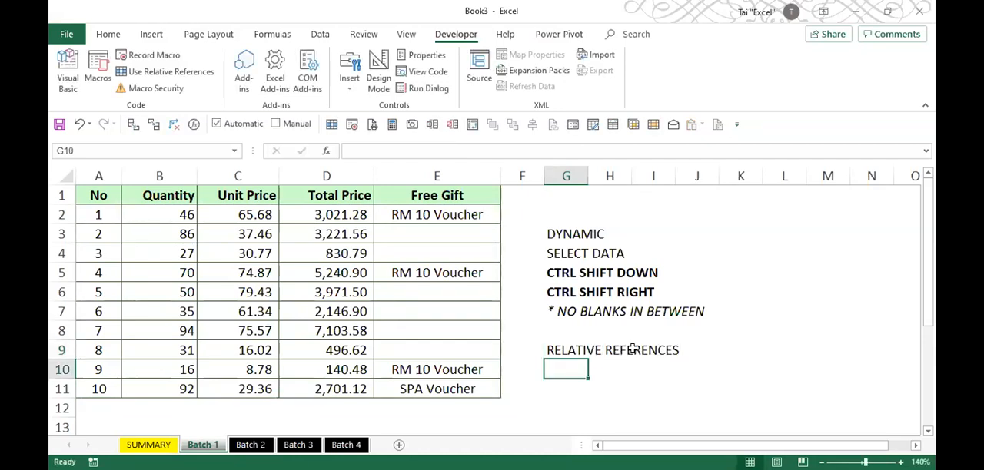
- Make the DYNAMIC heading in cell G3 bold and underlined
{"action": "key", "text": "Up"}
{"action": "key", "text": "Up"}
{"action": "key", "text": "Up"}
{"action": "key", "text": "Up"}
{"action": "key", "text": "Up"}
{"action": "key", "text": "Up"}
{"action": "key", "text": "Up"}
{"action": "key", "text": "Up"}
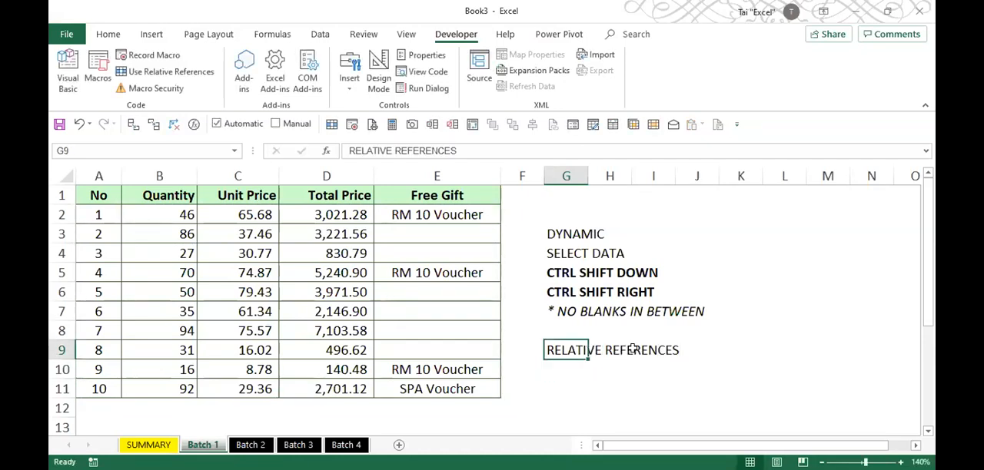
{"action": "key", "text": "Down"}
{"action": "key", "text": "ctrl+u"}
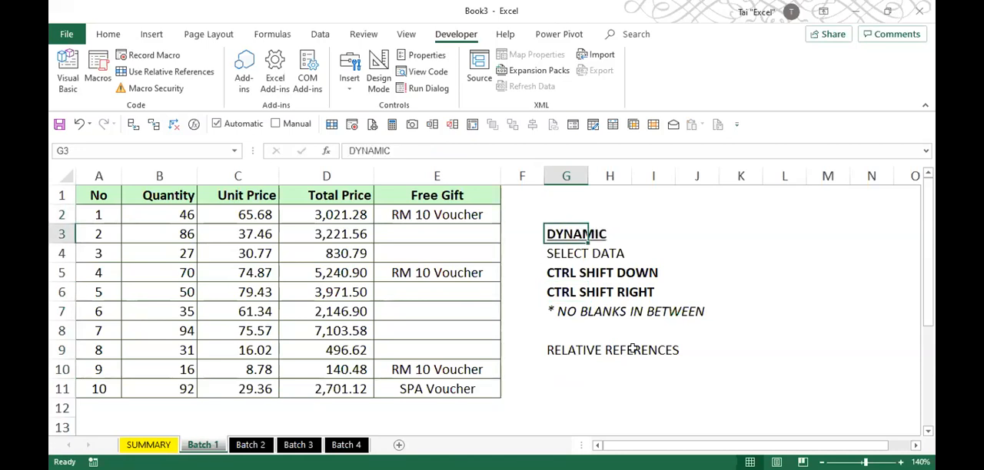
{"action": "left_click", "coordinate": [572, 350]}
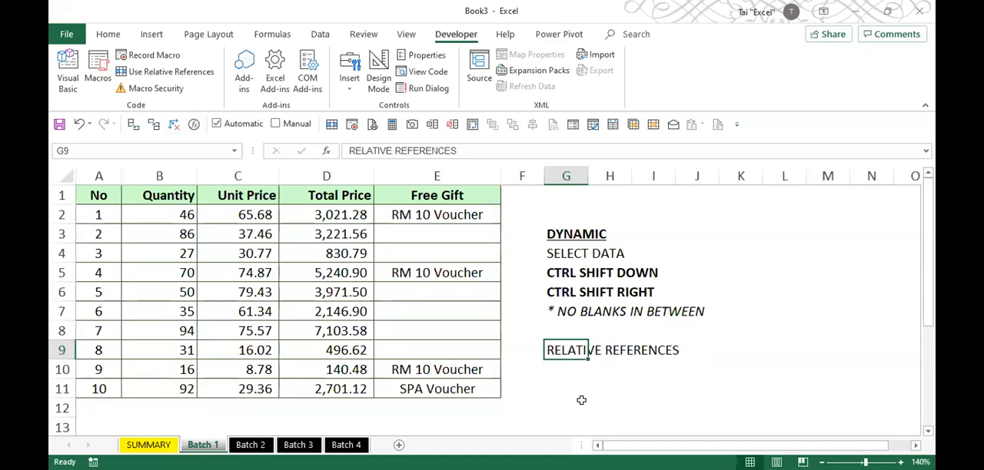
{"action": "key", "text": "Left"}
{"action": "key", "text": "Left"}
{"action": "key", "text": "Left"}
{"action": "key", "text": "Left"}
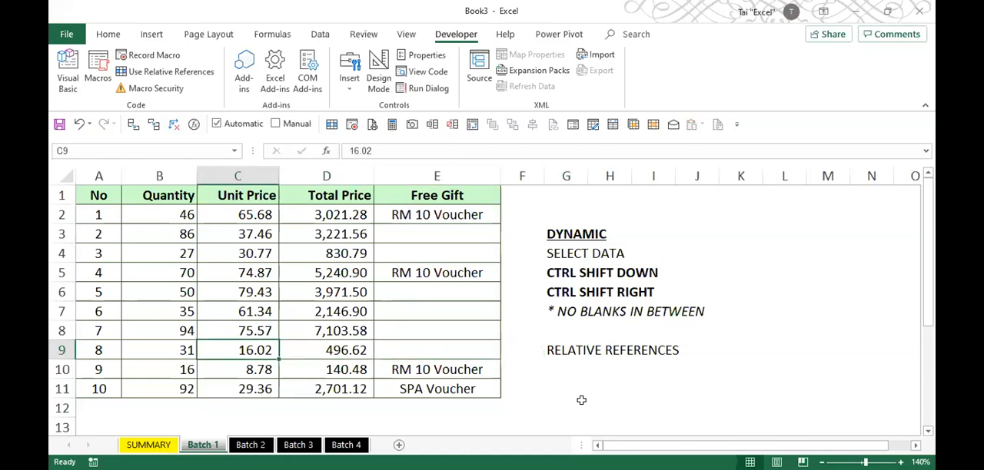
{"action": "key", "text": "Up"}
{"action": "key", "text": "Up"}
{"action": "key", "text": "Up"}
{"action": "key", "text": "Up"}
{"action": "key", "text": "Right"}
{"action": "key", "text": "Right"}
{"action": "key", "text": "Right"}
{"action": "key", "text": "Right"}
{"action": "key", "text": "Up"}
{"action": "key", "text": "Up"}
{"action": "key", "text": "Up"}
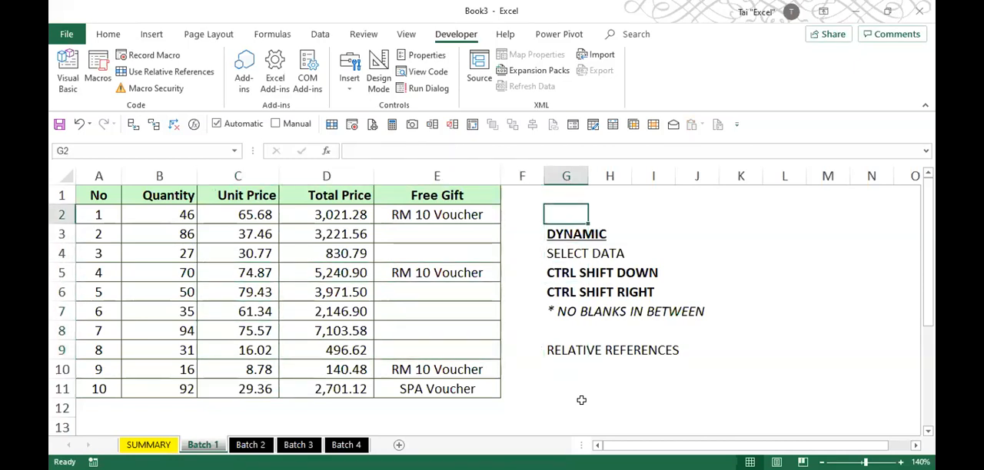
{"action": "key", "text": "Left"}
{"action": "key", "text": "Left"}
{"action": "key", "text": "Down"}
{"action": "key", "text": "Down"}
{"action": "key", "text": "Down"}
{"action": "key", "text": "Down"}
{"action": "key", "text": "Right"}
{"action": "key", "text": "Right"}
{"action": "key", "text": "Right"}
{"action": "key", "text": "Right"}
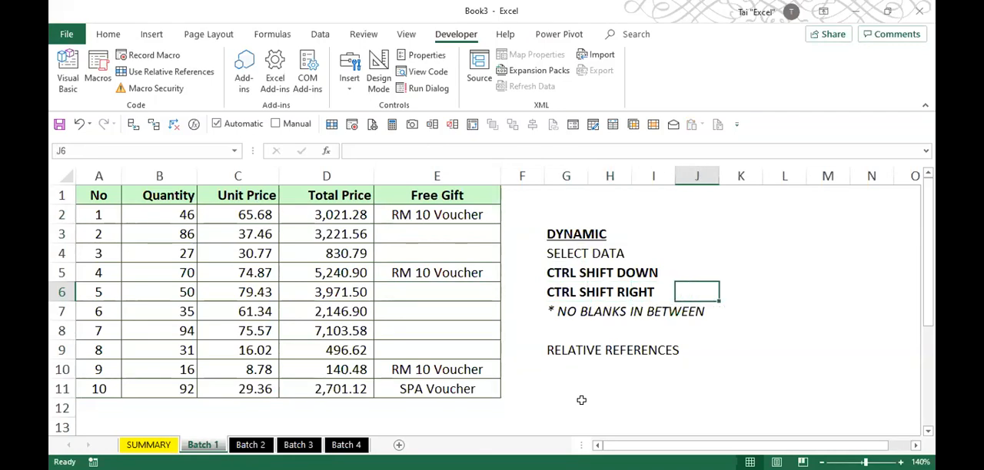
{"action": "key", "text": "Up"}
{"action": "key", "text": "Up"}
{"action": "key", "text": "Up"}
{"action": "key", "text": "Left"}
{"action": "key", "text": "Left"}
{"action": "key", "text": "Left"}
{"action": "key", "text": "Down"}
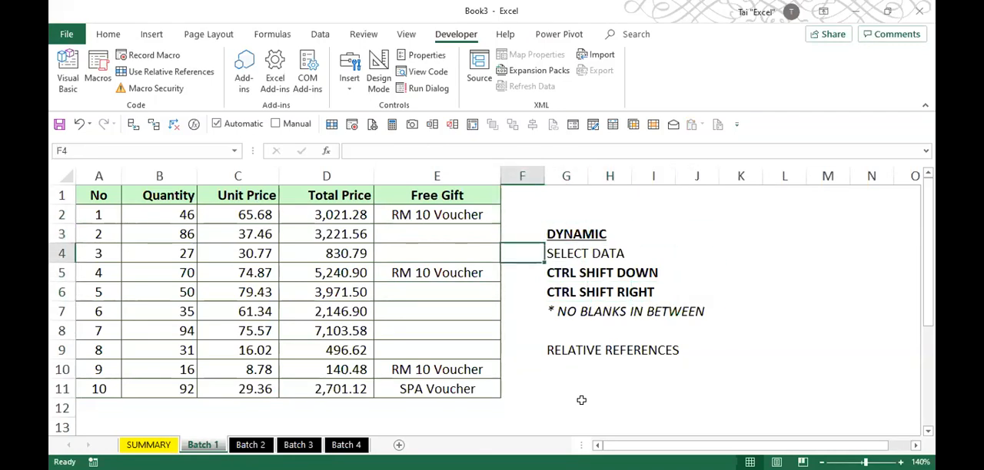
{"action": "key", "text": "Right"}
{"action": "key", "text": "Up"}
{"action": "key", "text": "Up"}
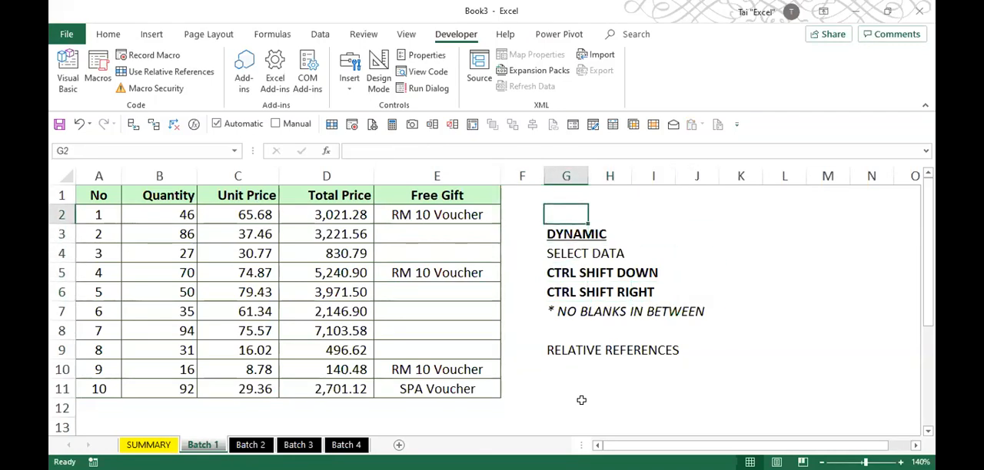
- Jump from A2 to the last record on the Batch 1 and Batch 2 sheets to compare where their data ends
{"action": "left_click", "coordinate": [87, 216]}
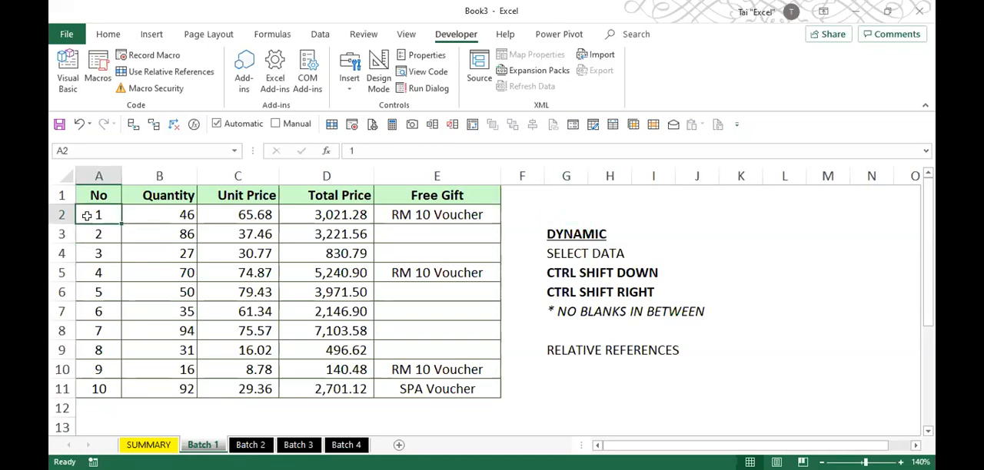
{"action": "key", "text": "ctrl+Down"}
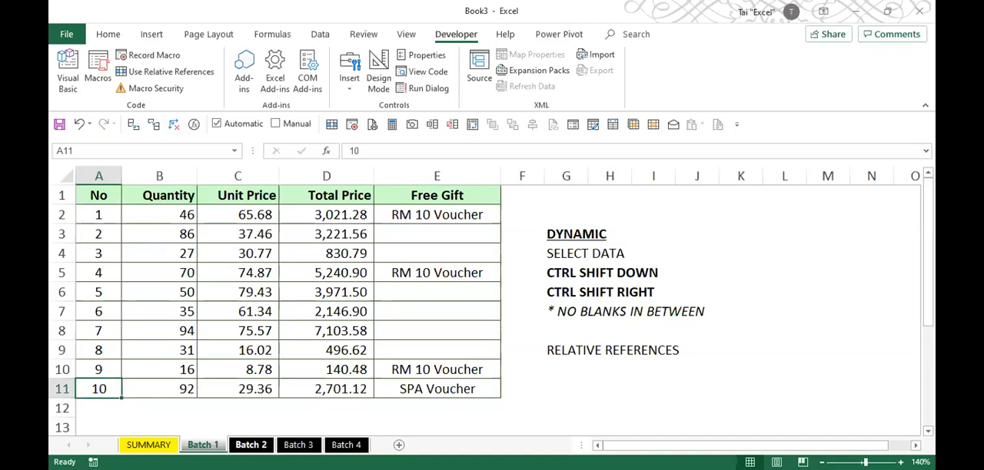
{"action": "left_click", "coordinate": [251, 445]}
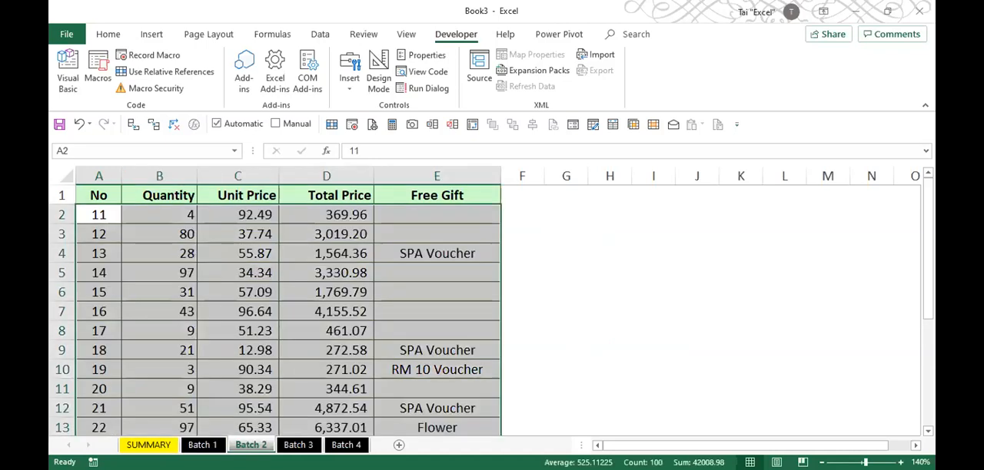
{"action": "left_click", "coordinate": [98, 215]}
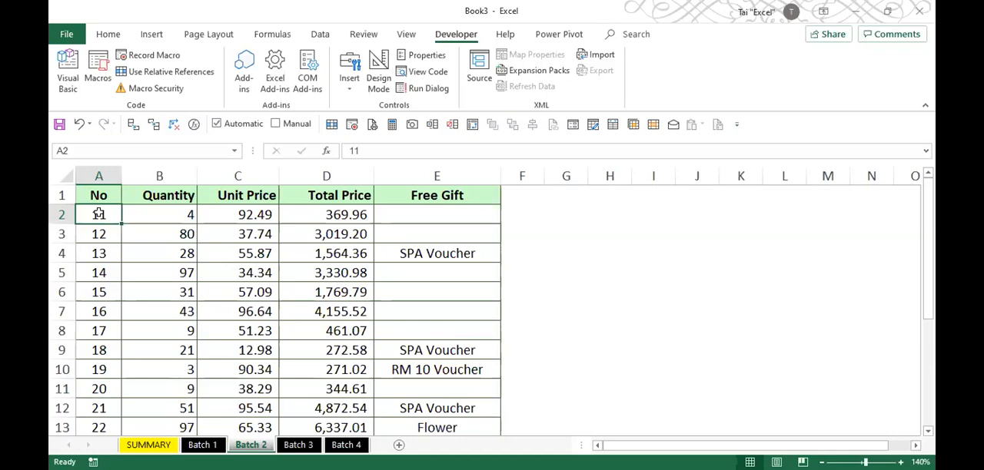
{"action": "key", "text": "ctrl+Down"}
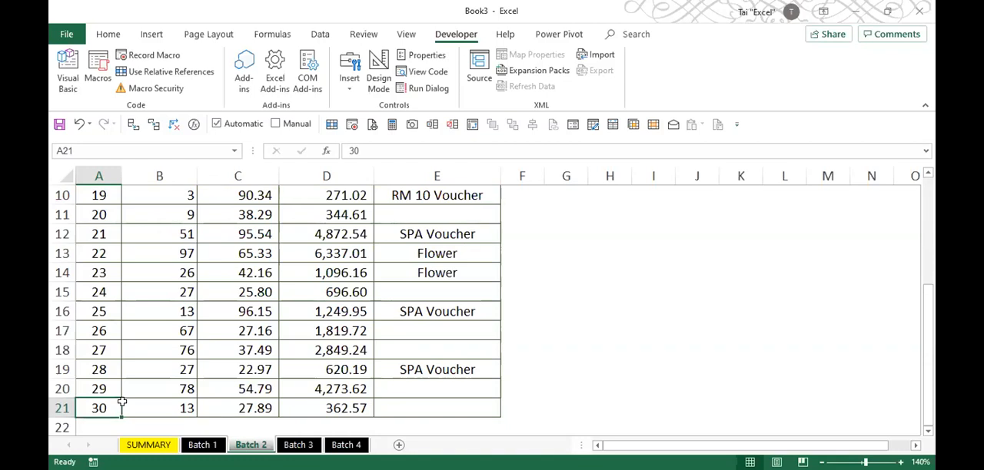
- Enter the note GO LAST EMPTY ROW in cell G2 of the SUMMARY sheet
{"action": "left_click", "coordinate": [146, 444]}
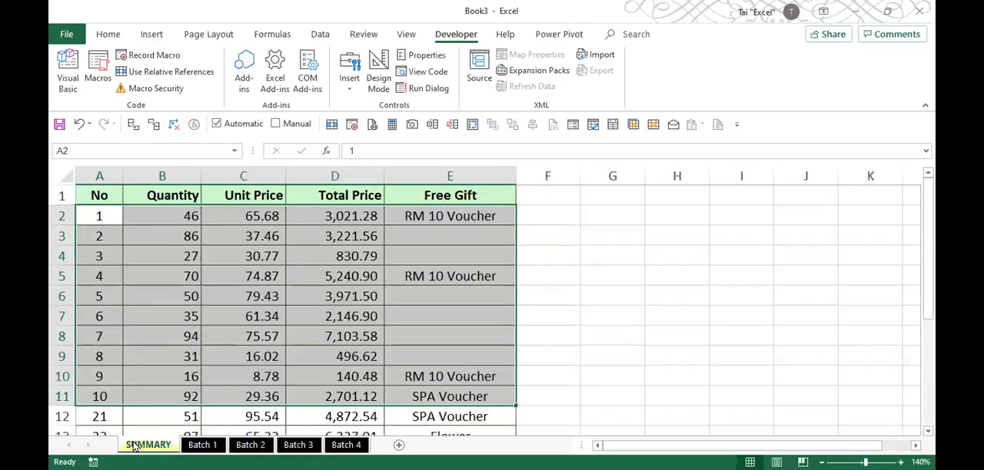
{"action": "left_click", "coordinate": [601, 214]}
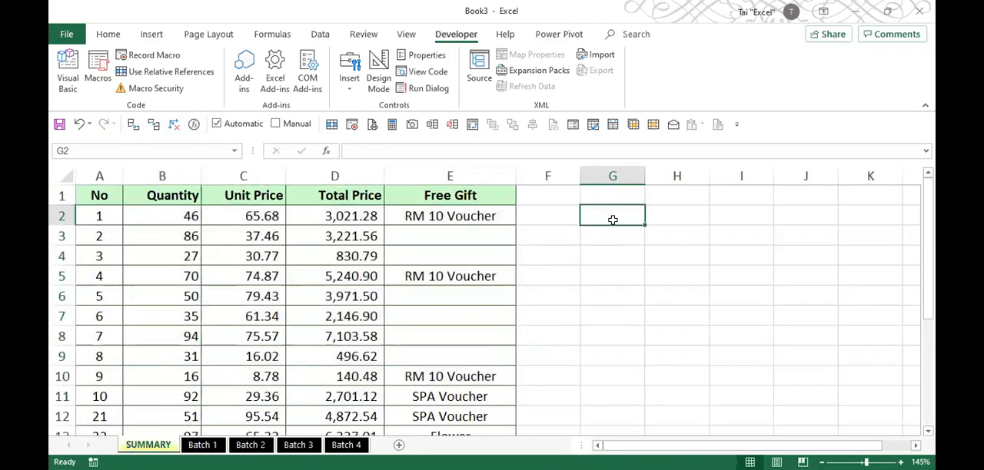
{"action": "type", "text": "GO"}
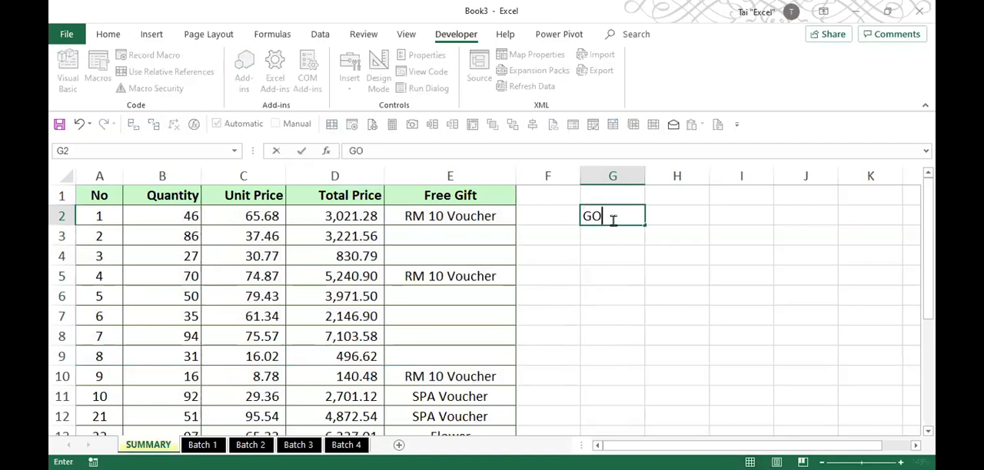
{"action": "type", "text": " LAST EMPTY ROW"}
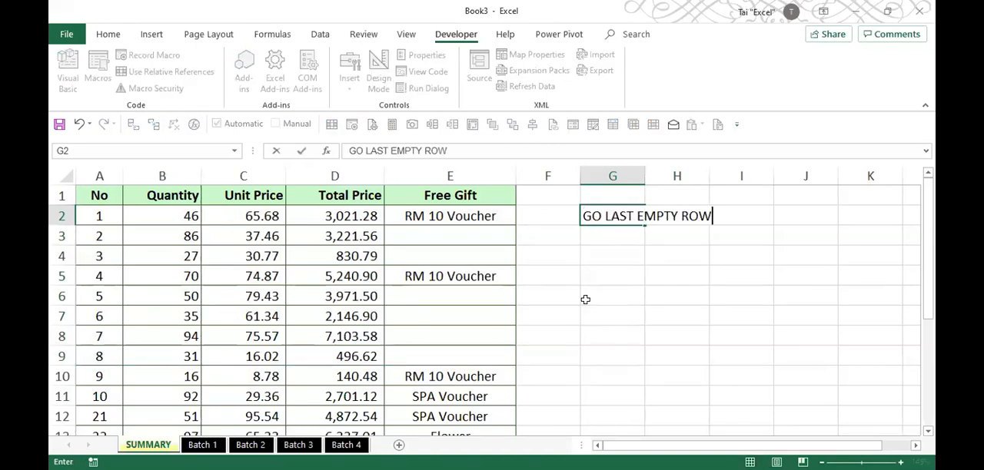
{"action": "key", "text": "Return"}
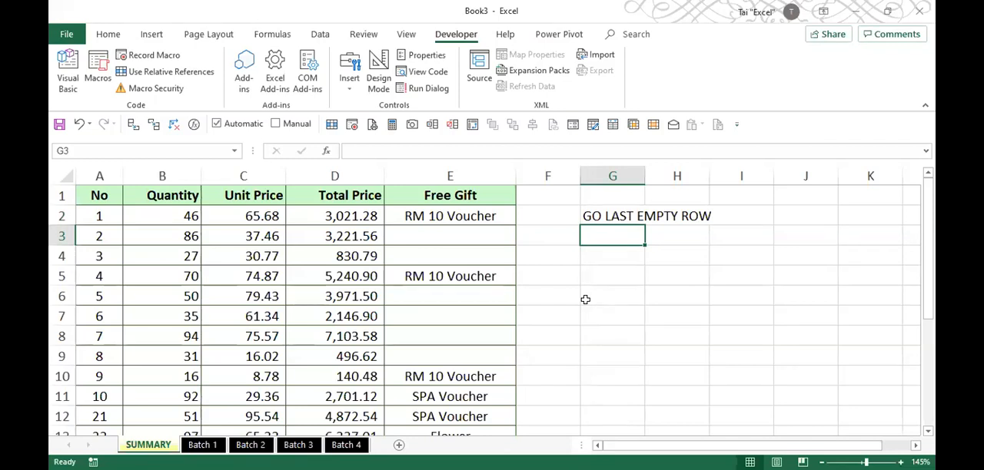
- Start the list of moves under the note with A in cell G3 and A2 in cell H3
{"action": "type", "text": "A2"}
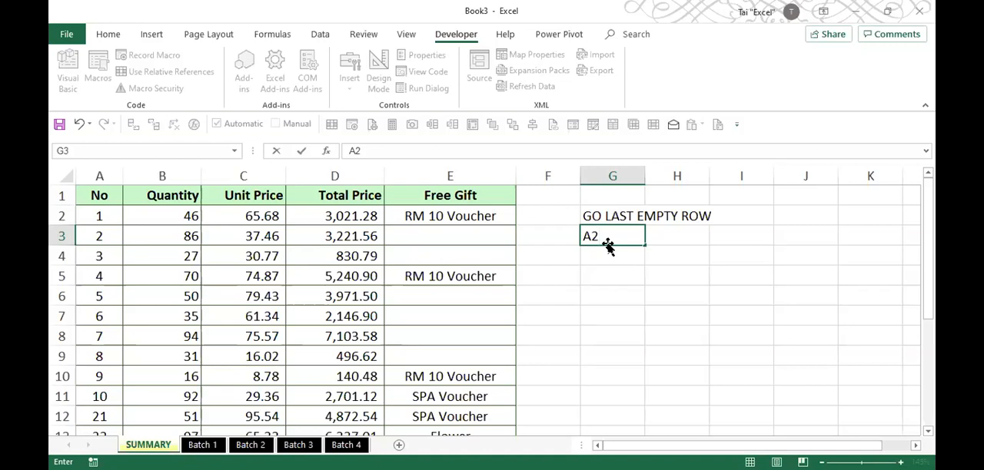
{"action": "key", "text": "BackSpace"}
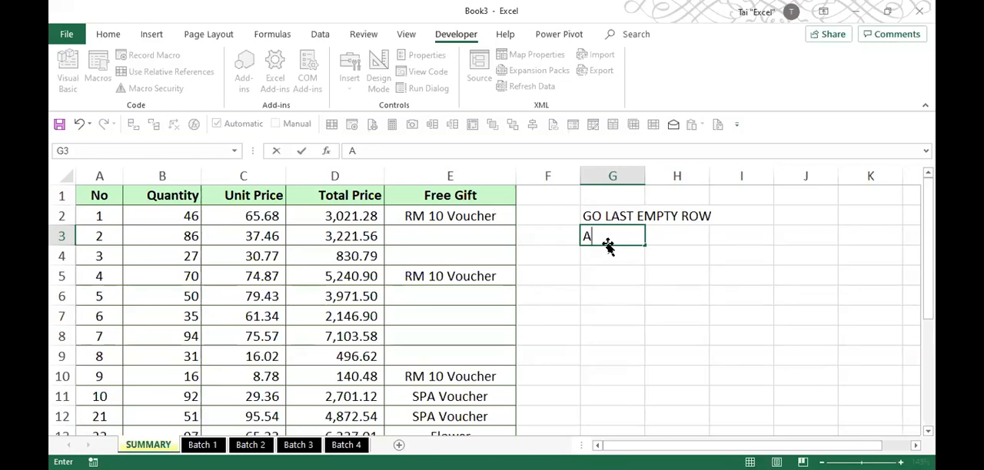
{"action": "key", "text": "Return"}
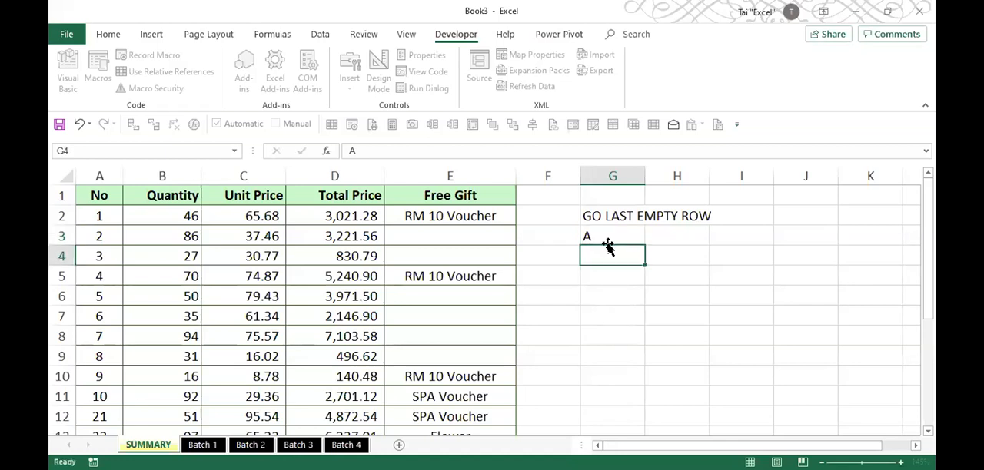
{"action": "key", "text": "Up"}
{"action": "key", "text": "Right"}
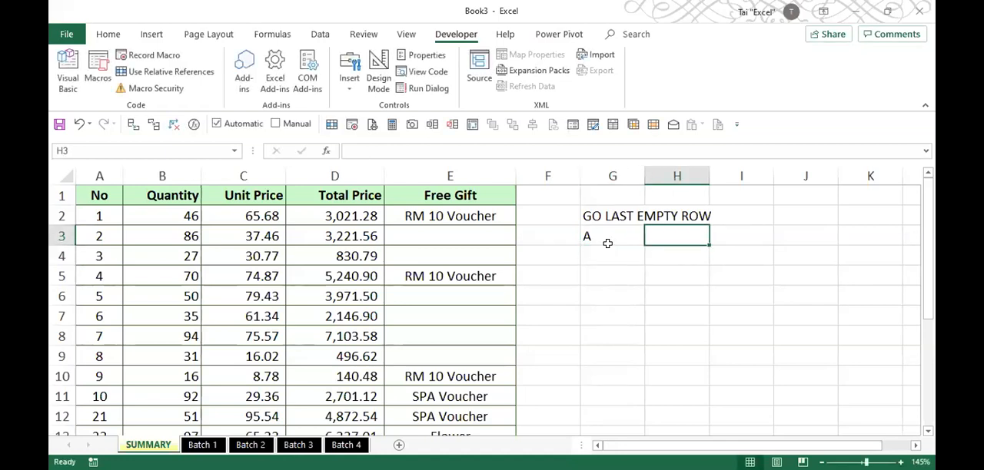
{"action": "type", "text": "A2"}
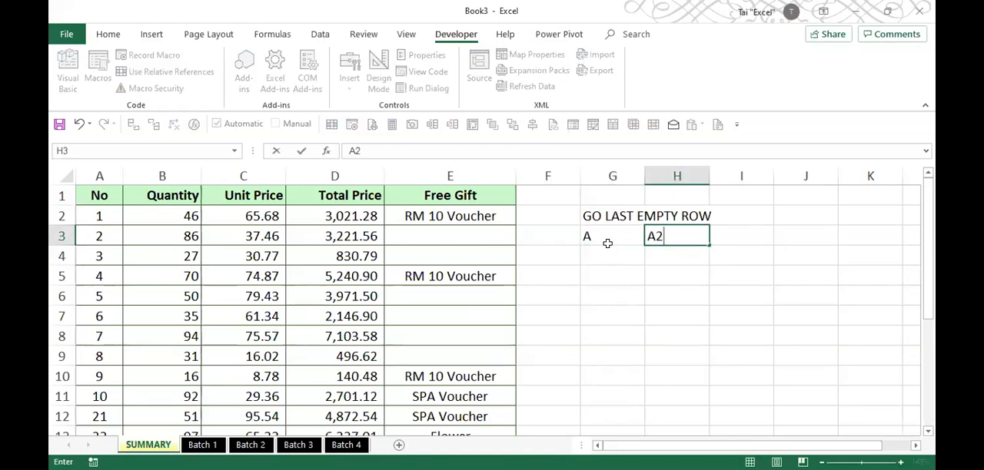
{"action": "left_click", "coordinate": [608, 248]}
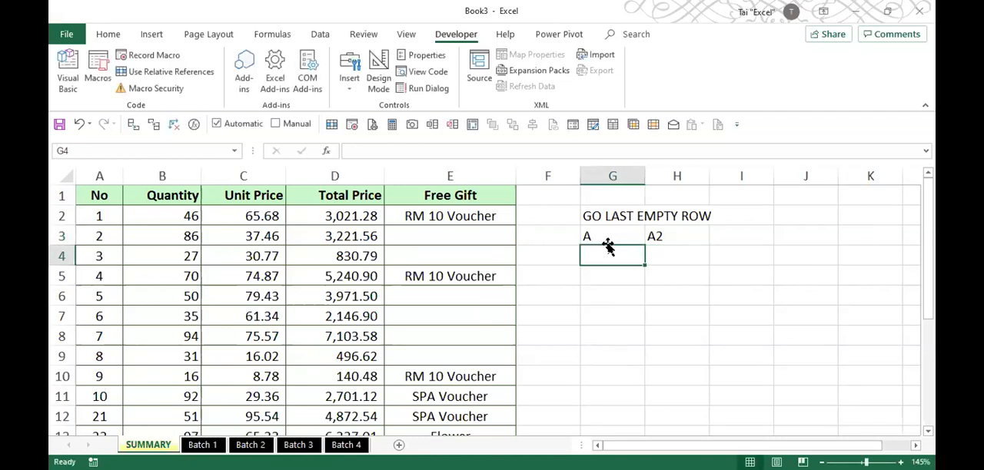
- List the moves CTRL DOWN, CTRL DOWN and CTRL UP in cells H4 to H6 of the SUMMARY sheet
{"action": "key", "text": "Right"}
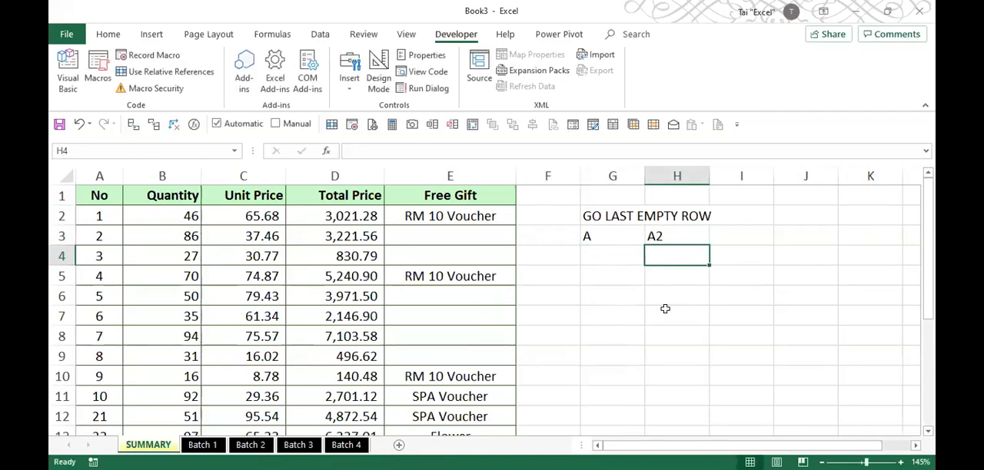
{"action": "type", "text": "CTRL DOWN"}
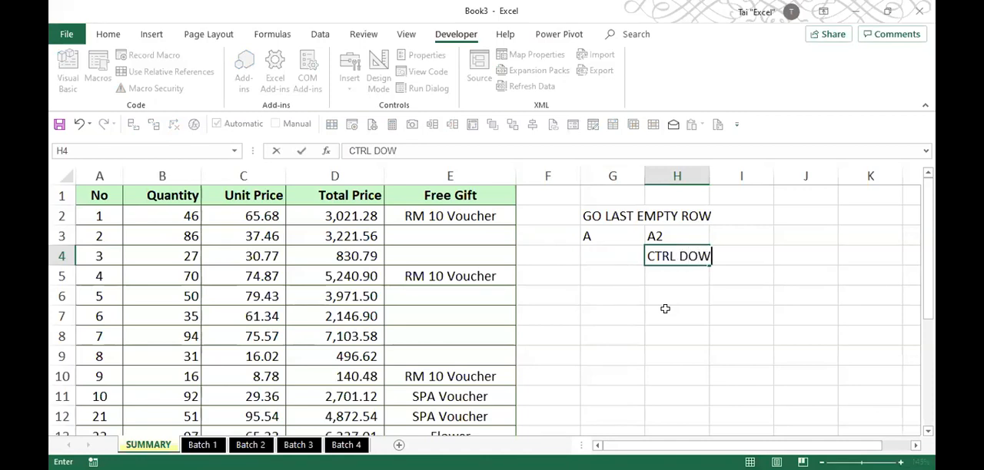
{"action": "key", "text": "Return"}
{"action": "type", "text": "CTRL DOWN"}
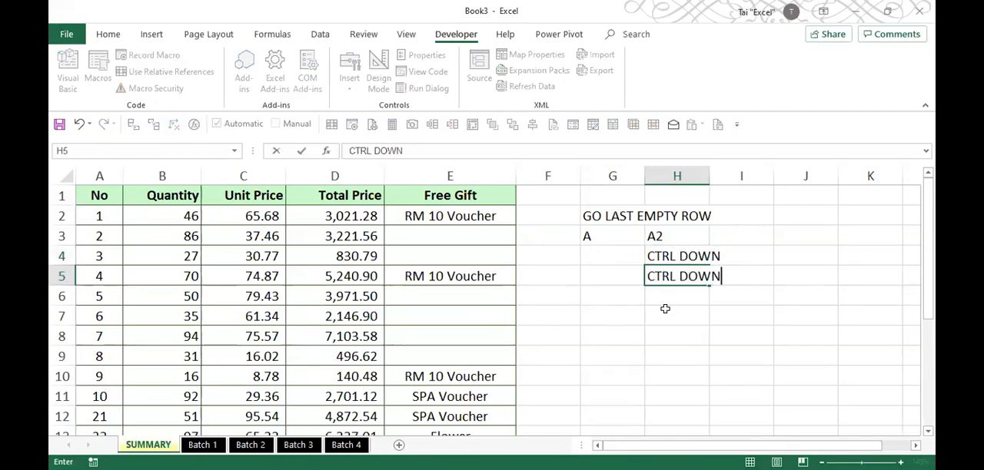
{"action": "key", "text": "Return"}
{"action": "type", "text": "CTRL UP"}
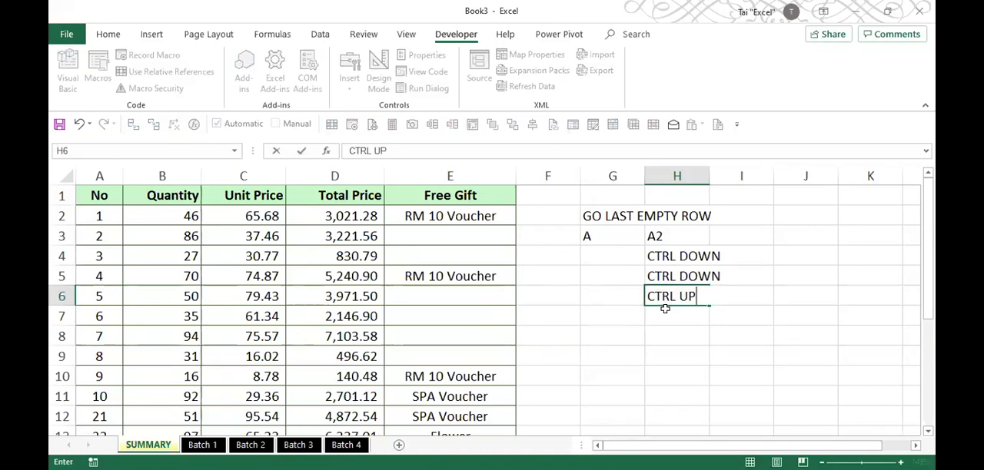
{"action": "key", "text": "Return"}
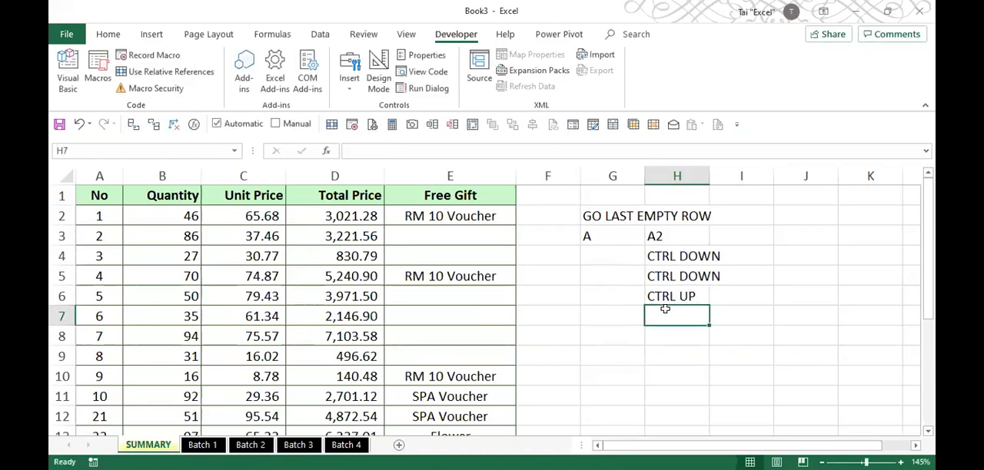
- Add the last move to the list with R in cell G7 and DOWN in cell H7
{"action": "key", "text": "Left"}
{"action": "type", "text": "R"}
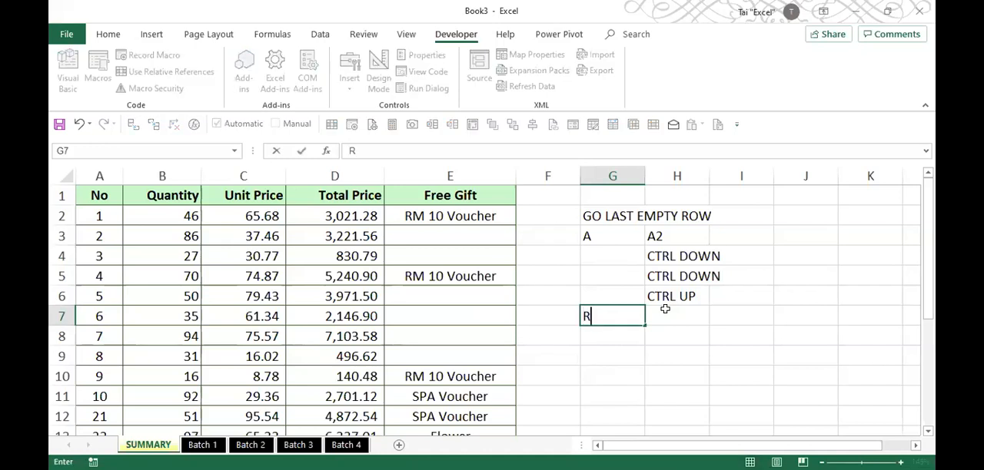
{"action": "key", "text": "Right"}
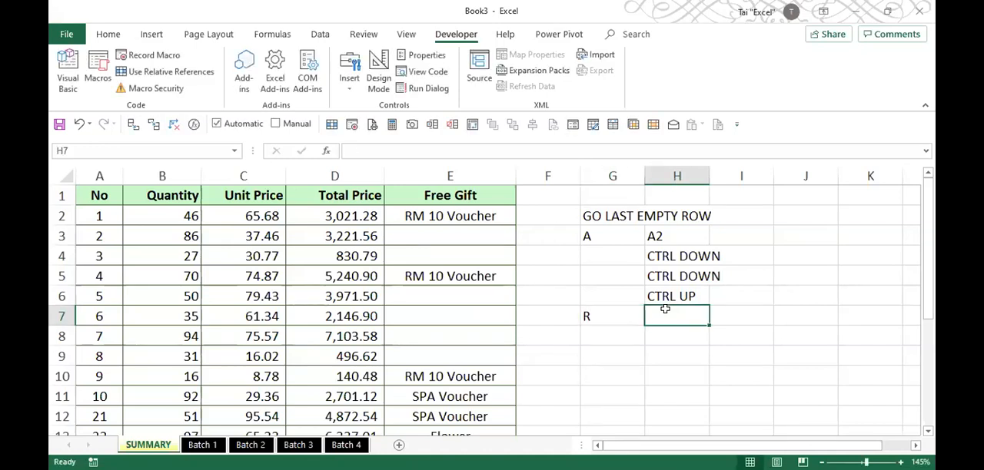
{"action": "type", "text": "DOWN"}
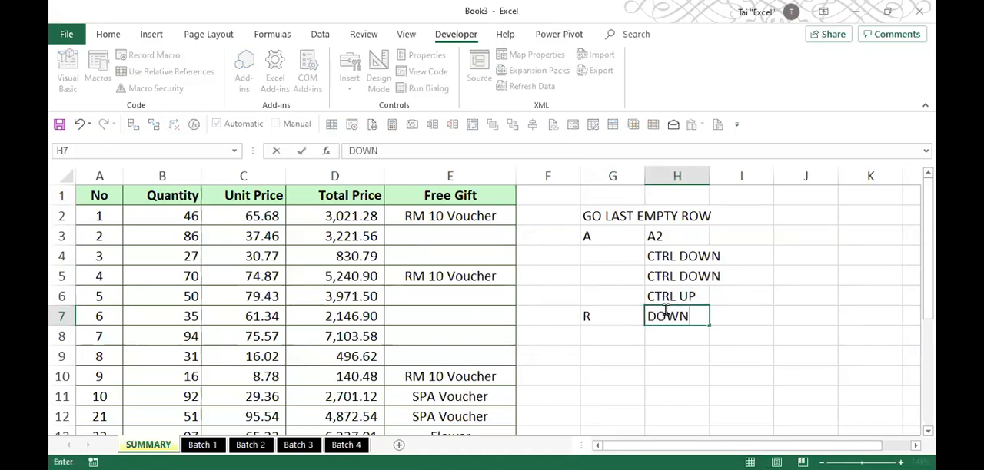
{"action": "left_click", "coordinate": [675, 328]}
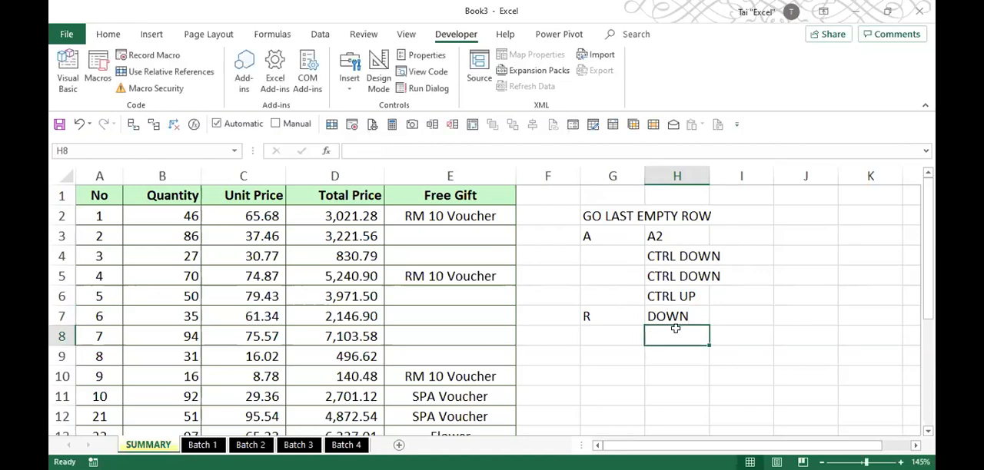
- Rehearse the absolute moves on SUMMARY: from A2 to the last record, on to the sheet's final row, and back up to the last record
{"action": "left_click", "coordinate": [99, 217]}
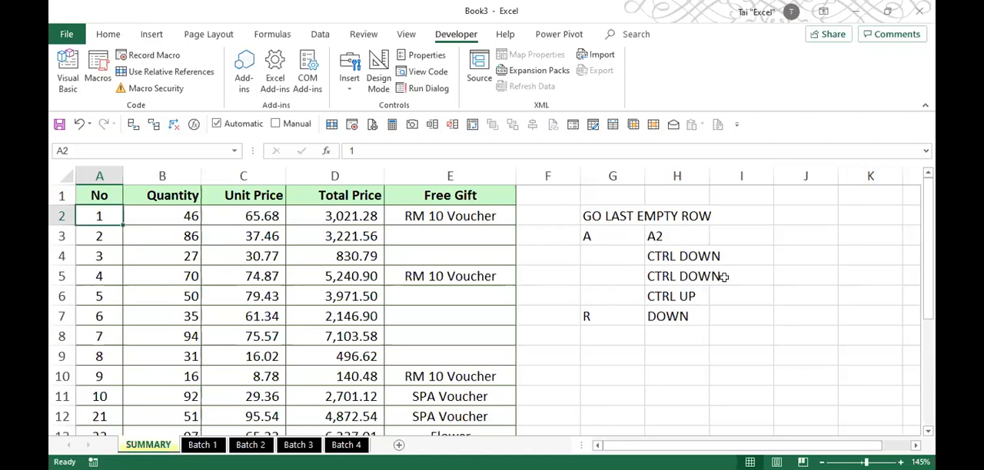
{"action": "key", "text": "ctrl+Down"}
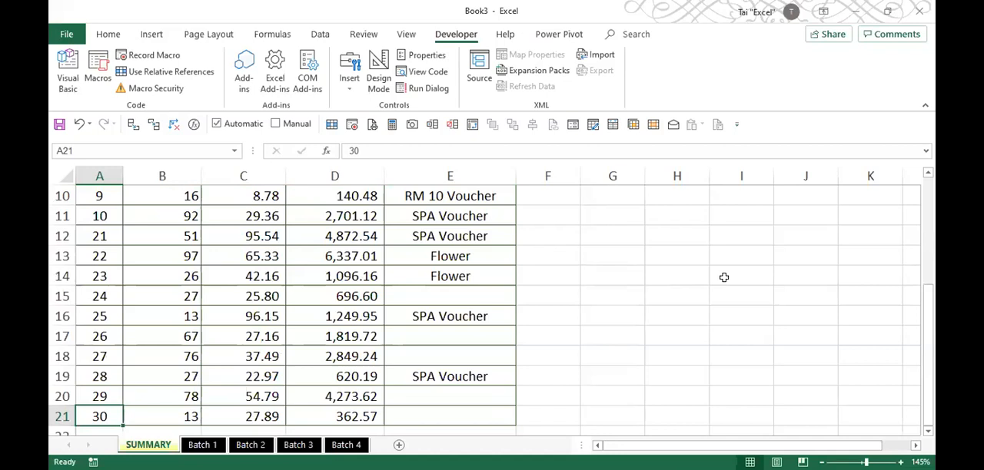
{"action": "key", "text": "ctrl+Down"}
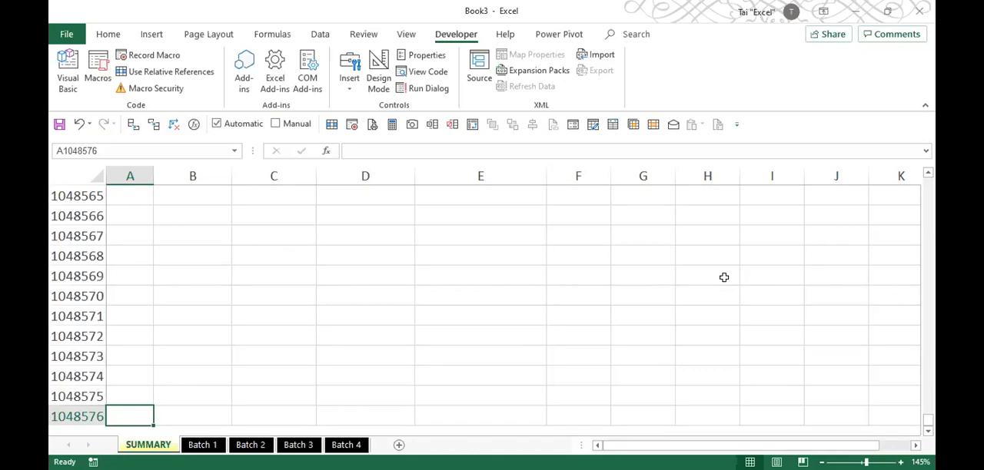
{"action": "key", "text": "ctrl+Up"}
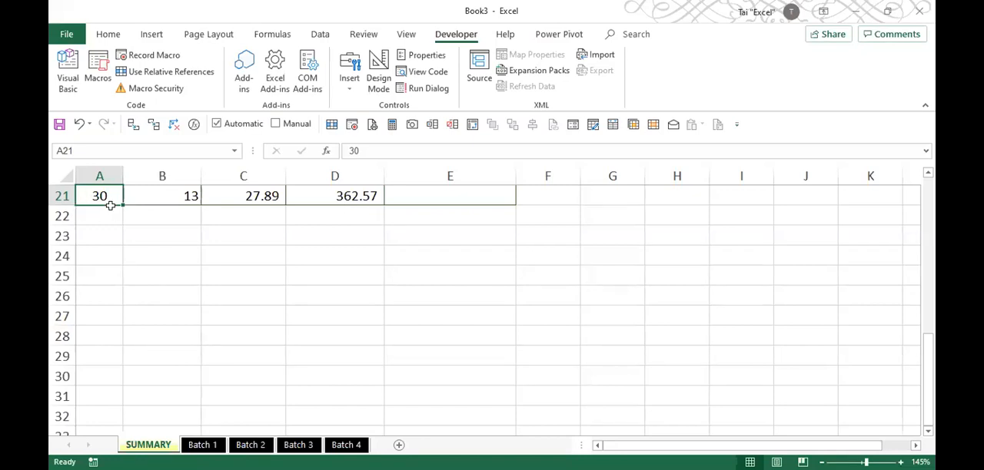
- Rehearse the relative move: turn on Use Relative References, go one cell down from the last record, and turn the option off again
{"action": "left_click", "coordinate": [201, 72]}
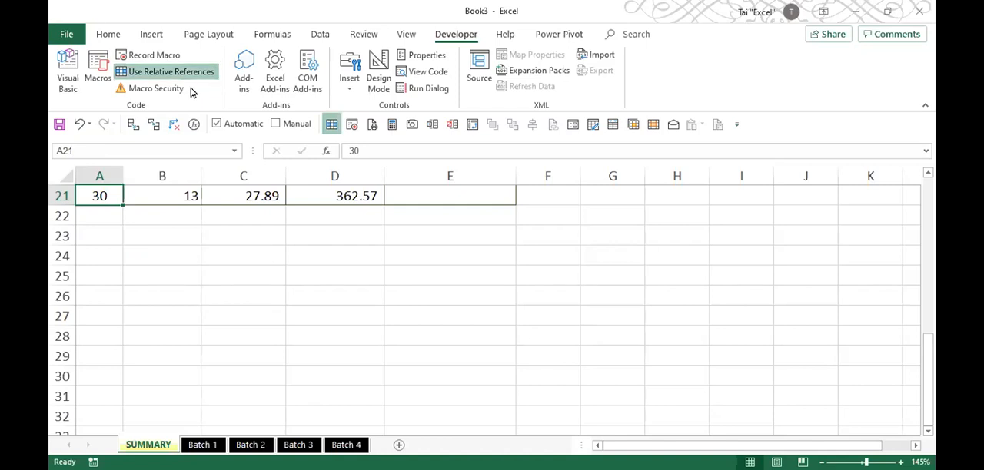
{"action": "key", "text": "Down"}
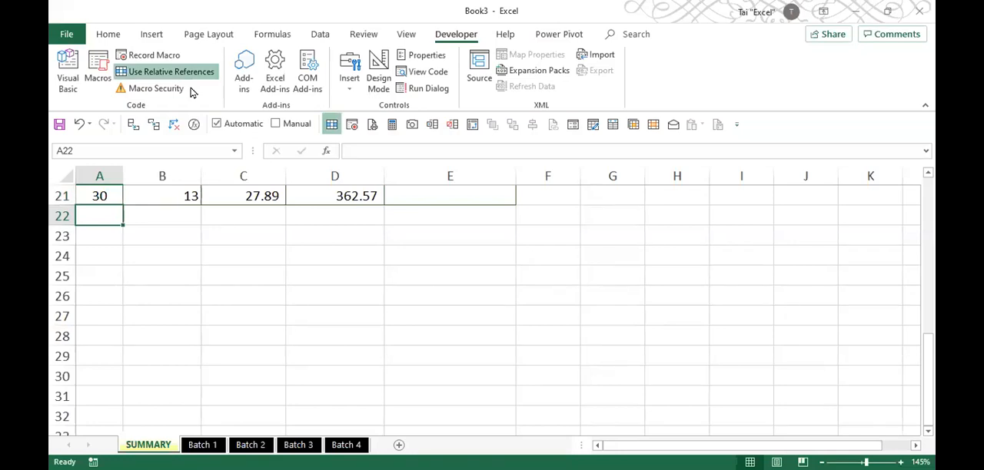
{"action": "left_click", "coordinate": [182, 72]}
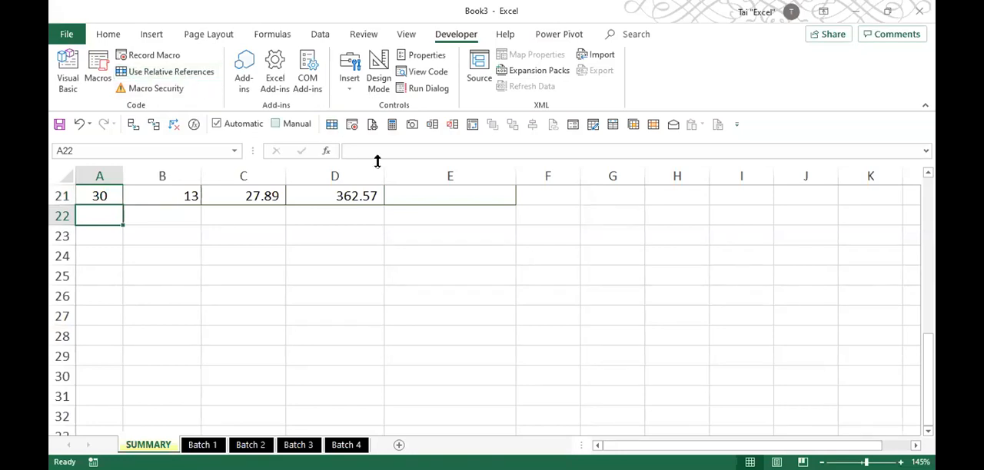
{"action": "left_click", "coordinate": [444, 192]}
{"action": "key", "text": "ctrl+shift+Up"}
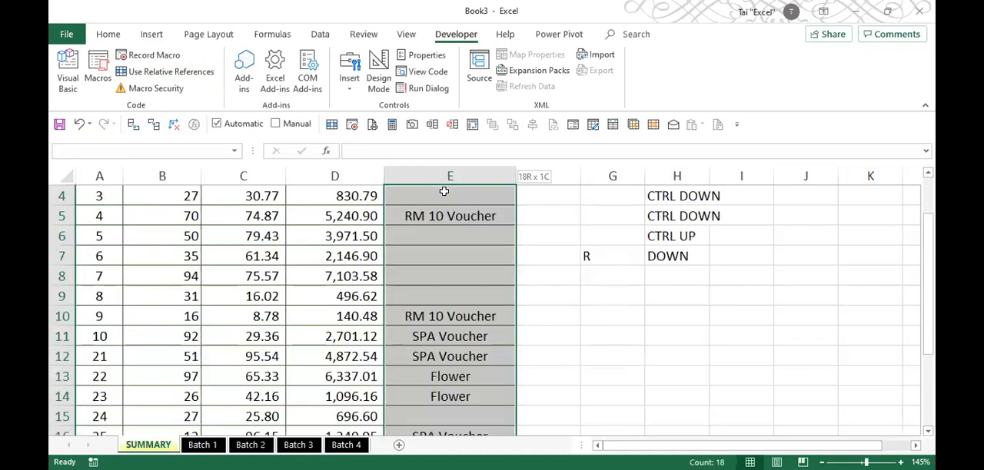
- Clear all records below the header row of the SUMMARY sheet and return to cell A1
{"action": "key", "text": "ctrl+shift+Up"}
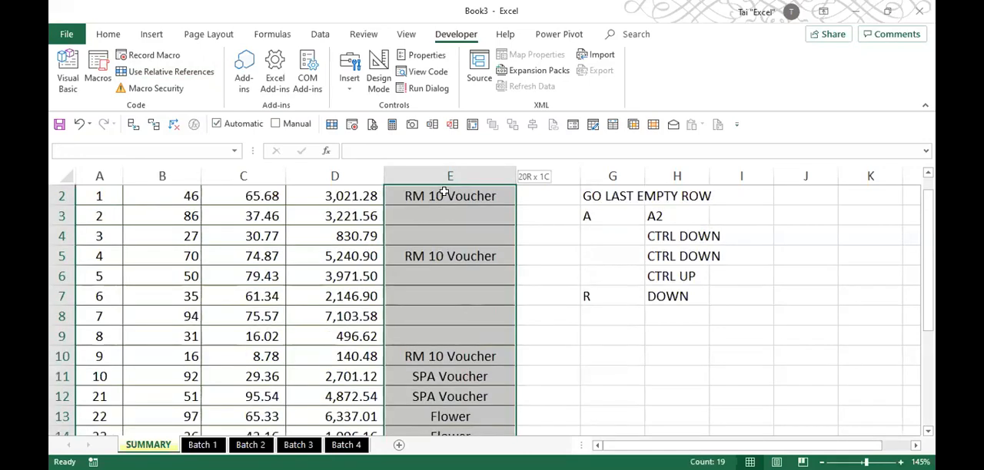
{"action": "key", "text": "ctrl+shift+Left"}
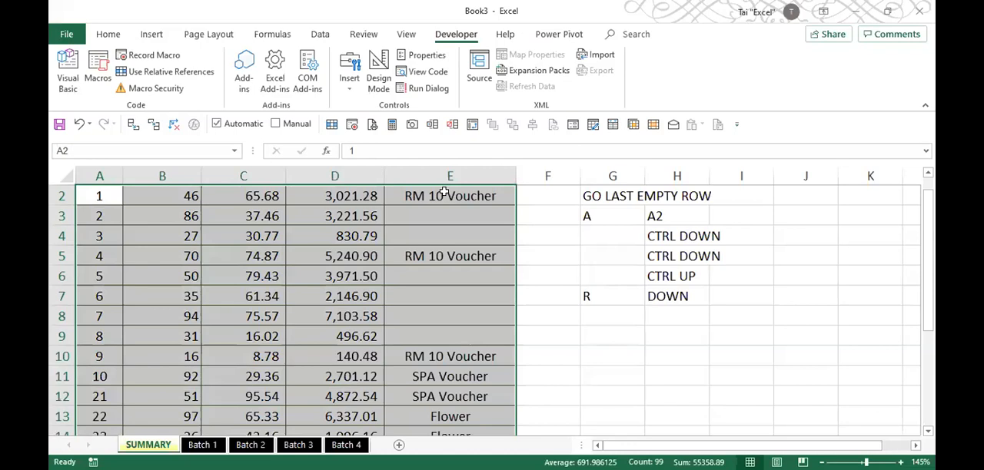
{"action": "key", "text": "Delete"}
{"action": "key", "text": "ctrl+Home"}
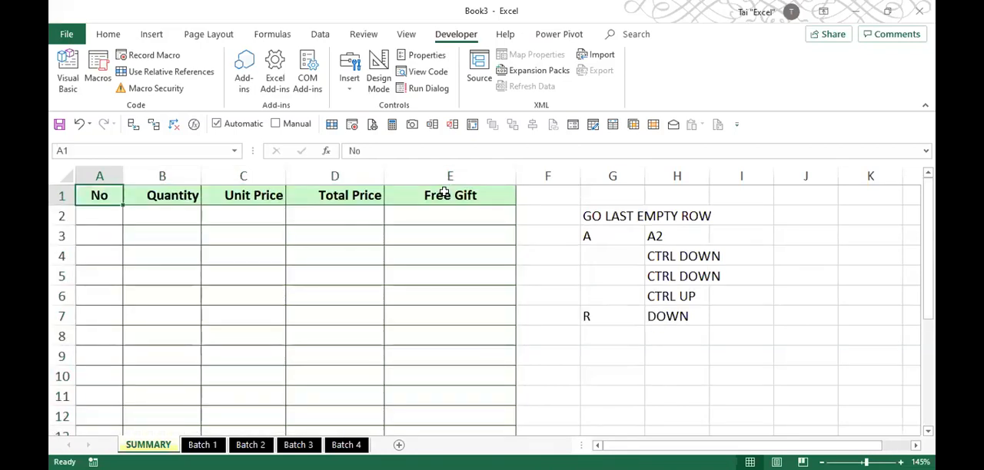
- Make the GO LAST EMPTY ROW heading in cell G2 bold and underlined
{"action": "left_click", "coordinate": [616, 215]}
{"action": "key", "text": "ctrl+b"}
{"action": "key", "text": "ctrl+u"}
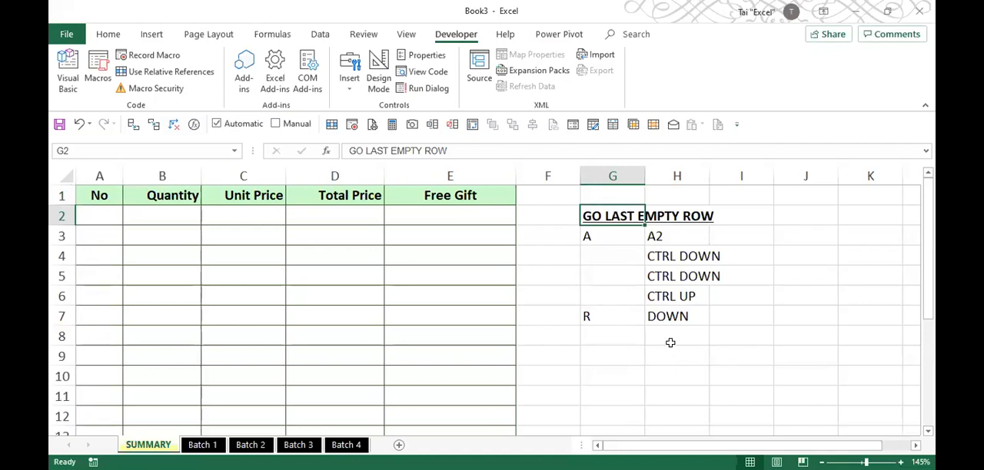
- Review the DYNAMIC selection notes on Batch 1 and the list of moves in G3:H7 on SUMMARY
{"action": "left_click", "coordinate": [214, 445]}
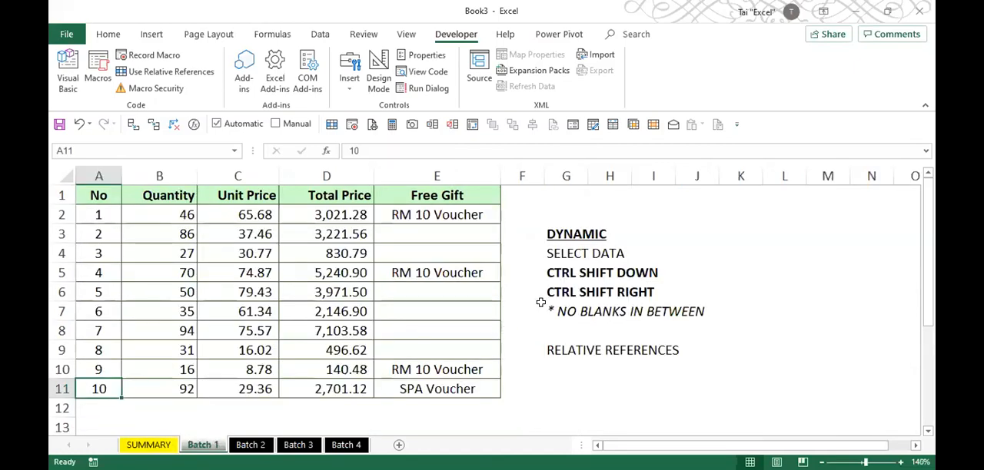
{"action": "left_click_drag", "start_coordinate": [549, 256], "coordinate": [552, 334]}
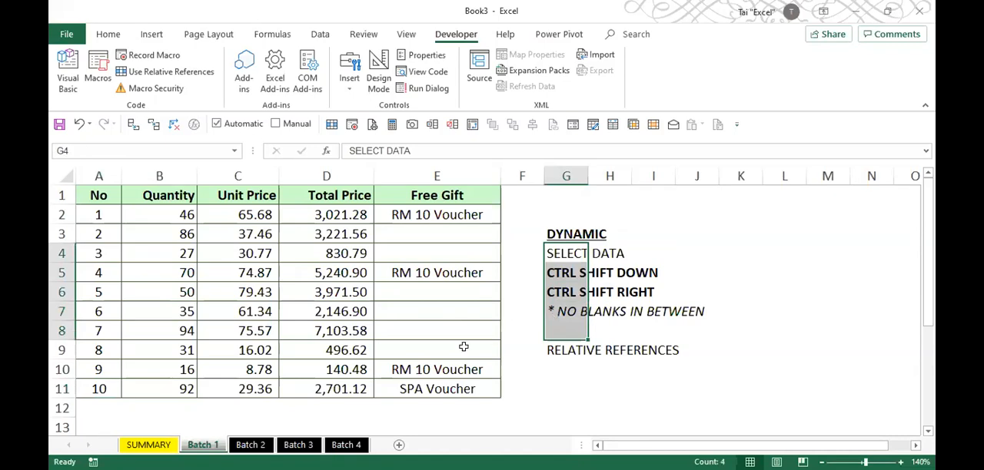
{"action": "left_click", "coordinate": [149, 445]}
{"action": "left_click_drag", "start_coordinate": [599, 238], "coordinate": [666, 316]}
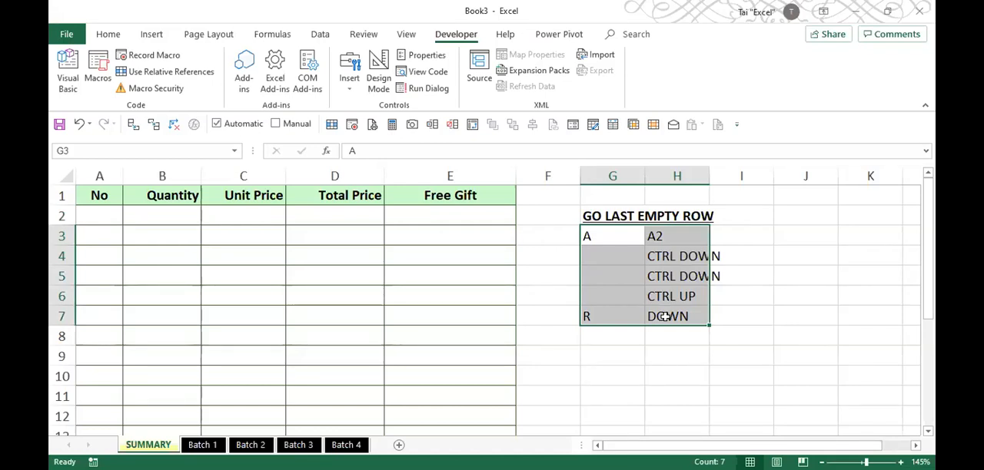
{"action": "left_click", "coordinate": [633, 296]}
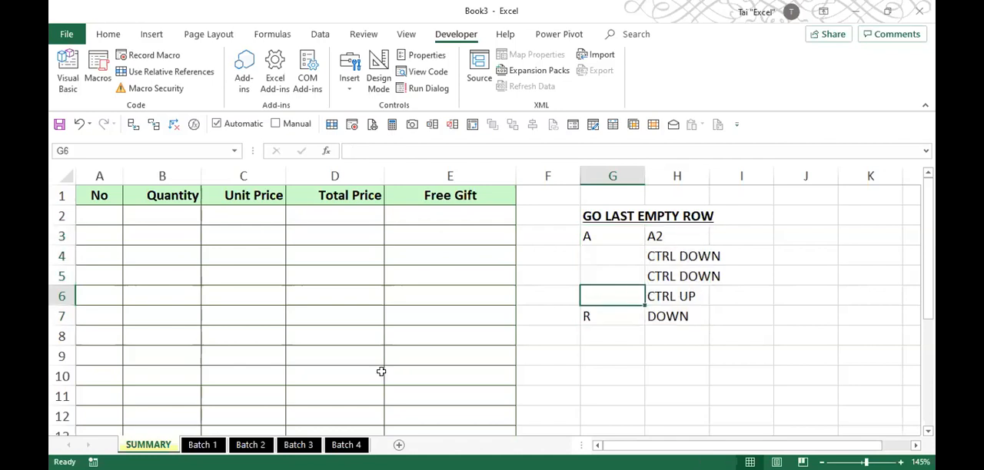
- Set up a new macro recording from the Batch 1 sheet and name the macro COPY_DATA
{"action": "left_click", "coordinate": [202, 446]}
{"action": "left_click", "coordinate": [312, 312]}
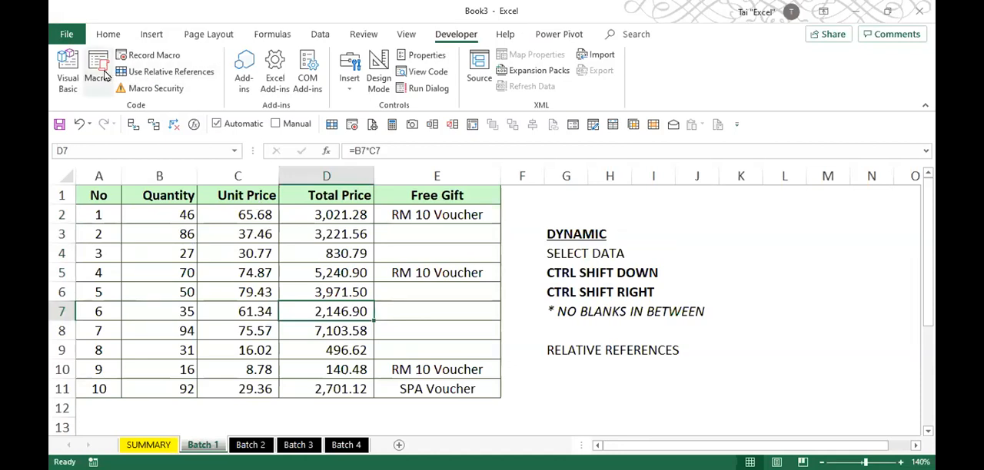
{"action": "left_click", "coordinate": [150, 55]}
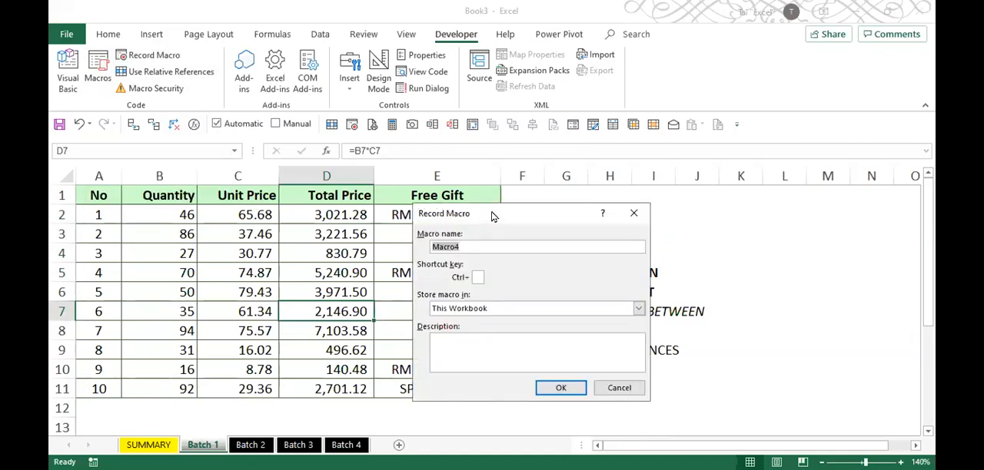
{"action": "left_click_drag", "start_coordinate": [493, 217], "coordinate": [618, 189]}
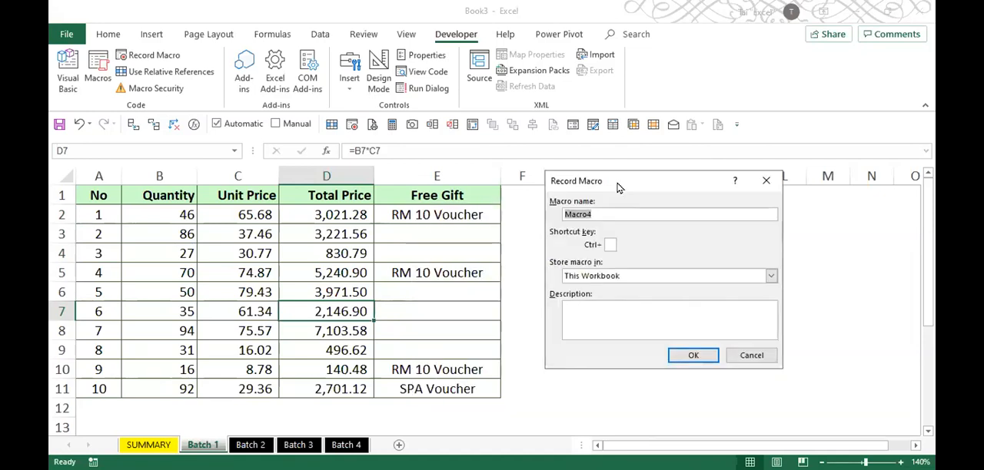
{"action": "type", "text": "COPY_da"}
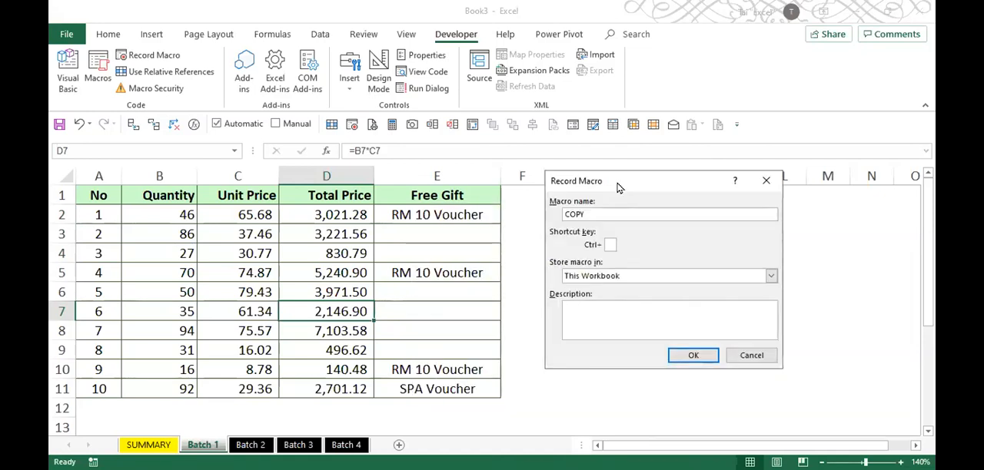
{"action": "key", "text": "BackSpace"}
{"action": "key", "text": "BackSpace"}
{"action": "key", "text": "BackSpace"}
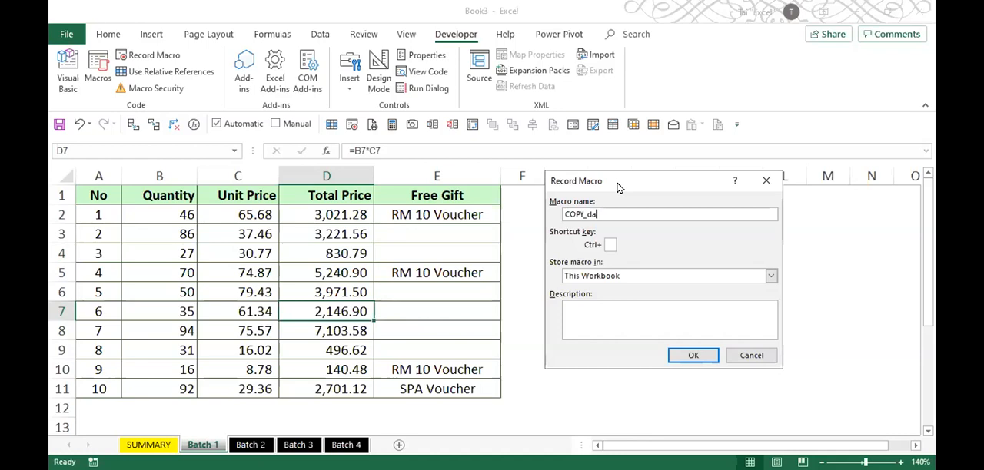
{"action": "type", "text": "_DATA"}
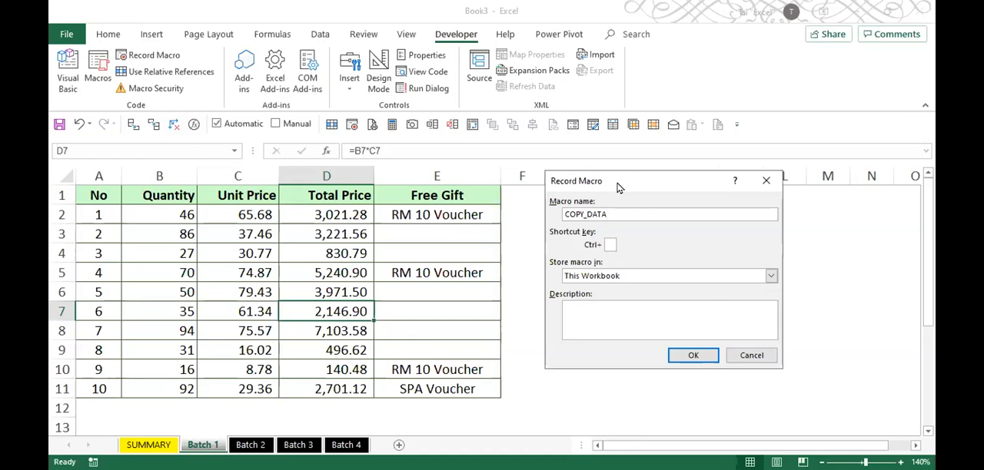
- Try symbols, a trailing underscore, trailing digits 123 and a leading 1 in the macro name, removing each addition
{"action": "type", "text": "?!$!@#!@"}
{"action": "key", "text": "BackSpace"}
{"action": "key", "text": "BackSpace"}
{"action": "key", "text": "BackSpace"}
{"action": "key", "text": "BackSpace"}
{"action": "key", "text": "BackSpace"}
{"action": "key", "text": "BackSpace"}
{"action": "key", "text": "BackSpace"}
{"action": "key", "text": "BackSpace"}
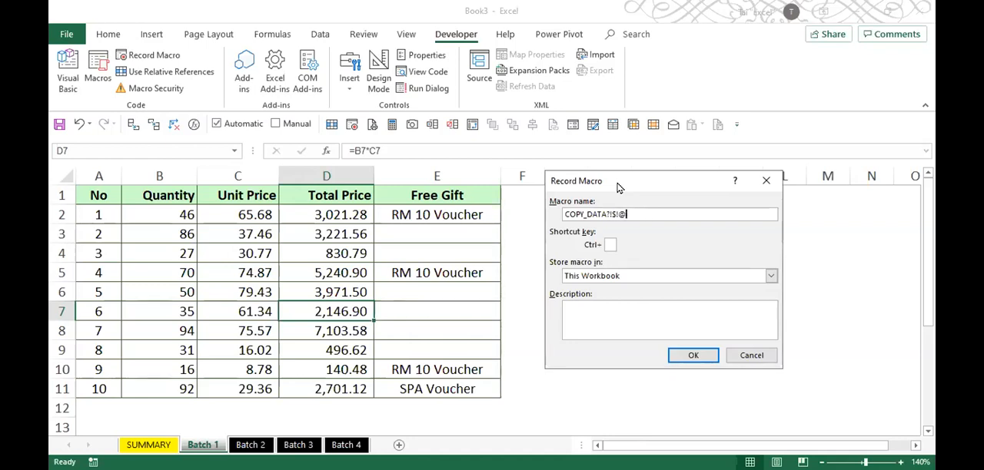
{"action": "type", "text": "_"}
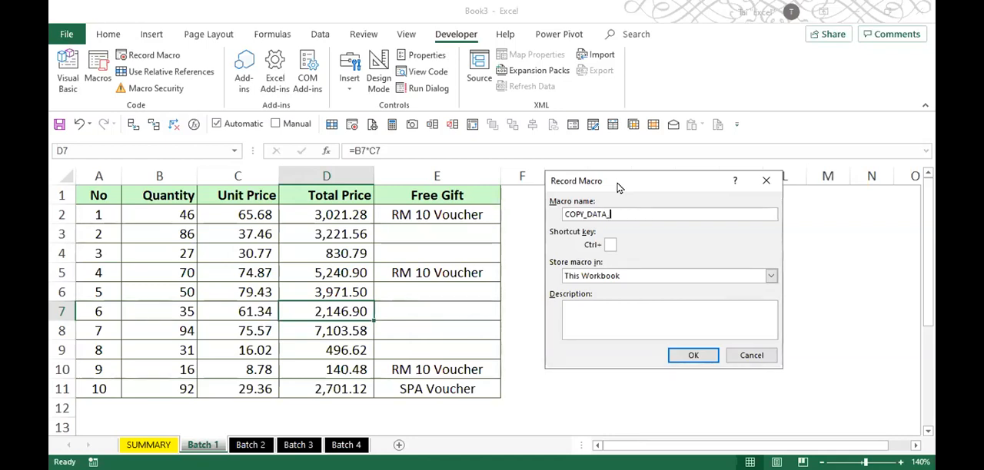
{"action": "key", "text": "BackSpace"}
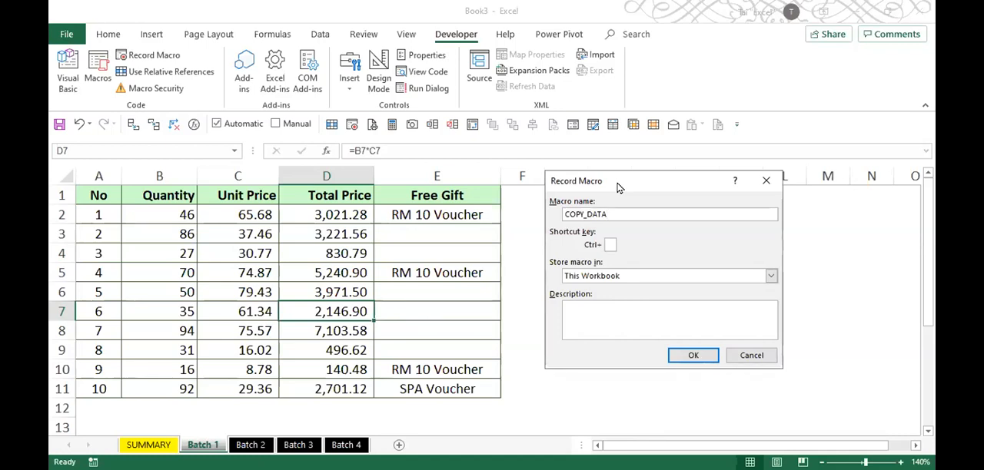
{"action": "type", "text": "123"}
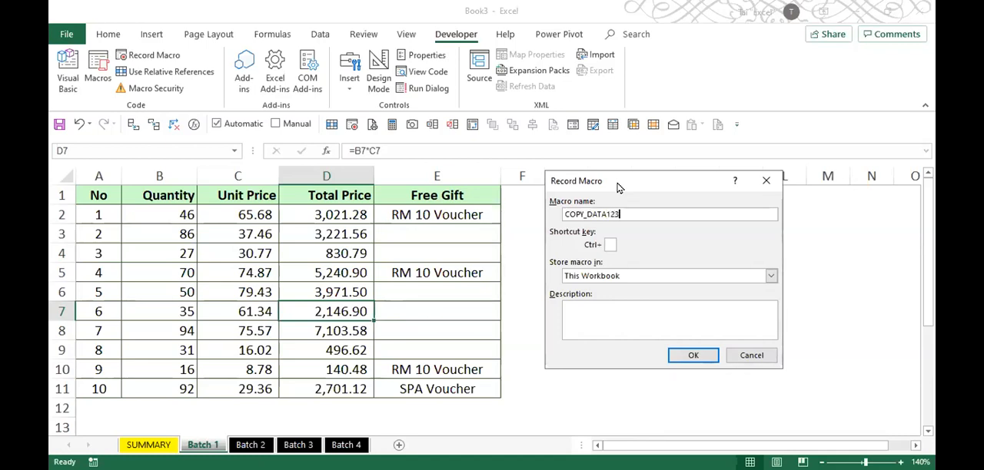
{"action": "key", "text": "BackSpace"}
{"action": "key", "text": "BackSpace"}
{"action": "key", "text": "Home"}
{"action": "type", "text": "1"}
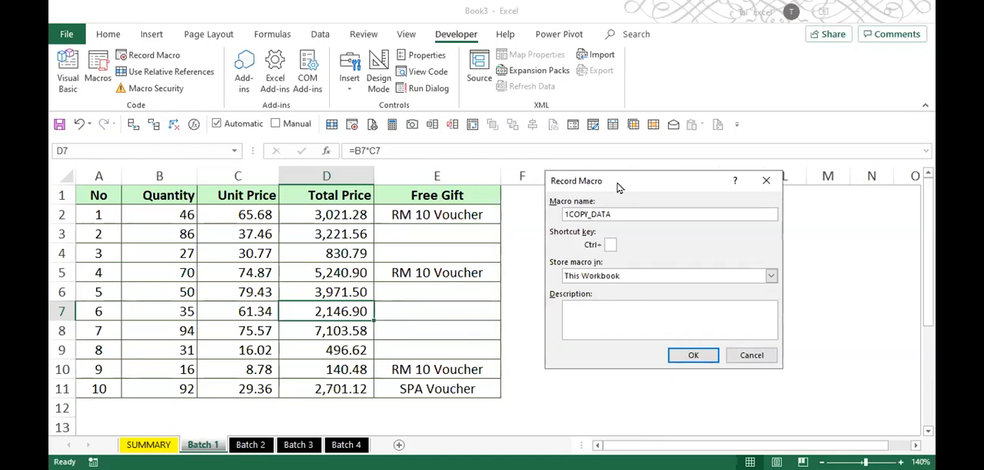
{"action": "key", "text": "BackSpace"}
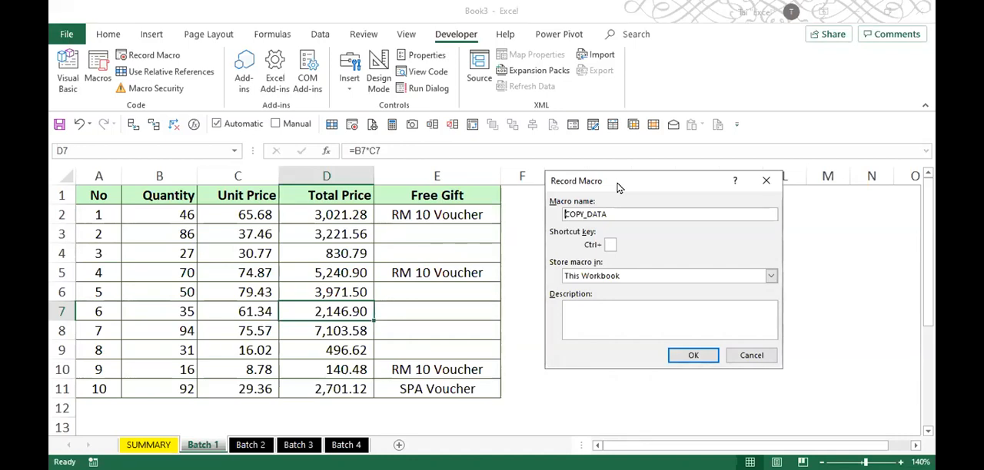
- Start recording COPY_DATA in This Workbook, then switch Use Relative References on and off again
{"action": "left_click", "coordinate": [615, 210]}
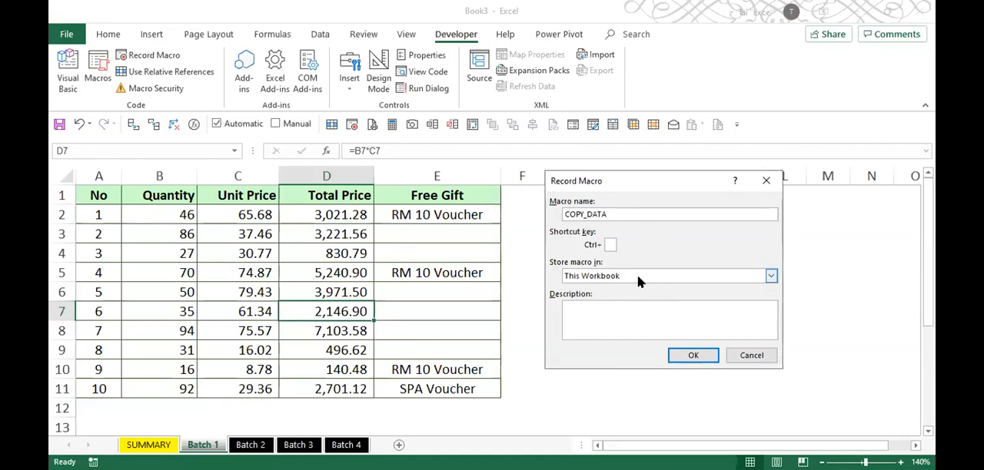
{"action": "left_click", "coordinate": [693, 355]}
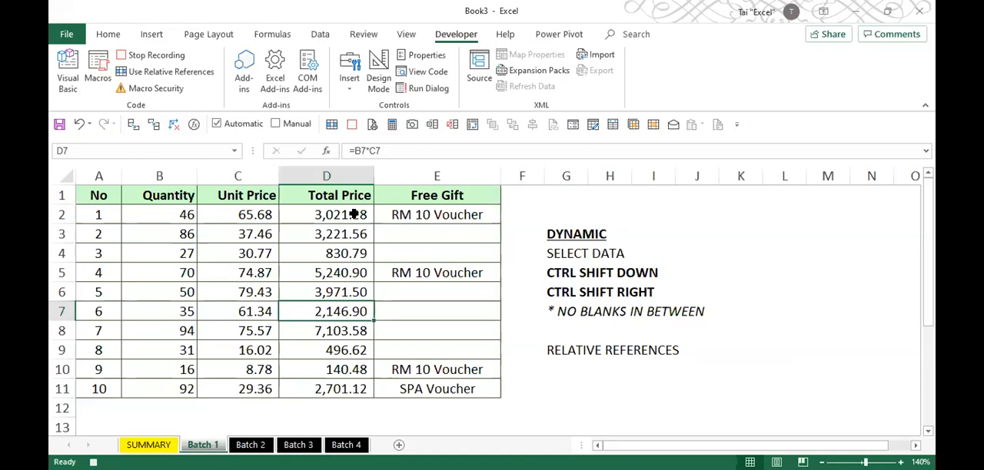
{"action": "left_click", "coordinate": [203, 74]}
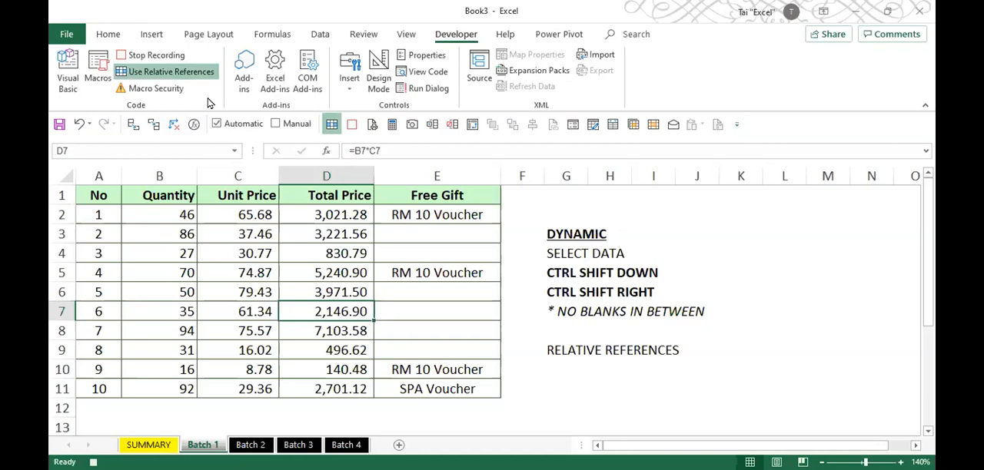
{"action": "left_click", "coordinate": [183, 75]}
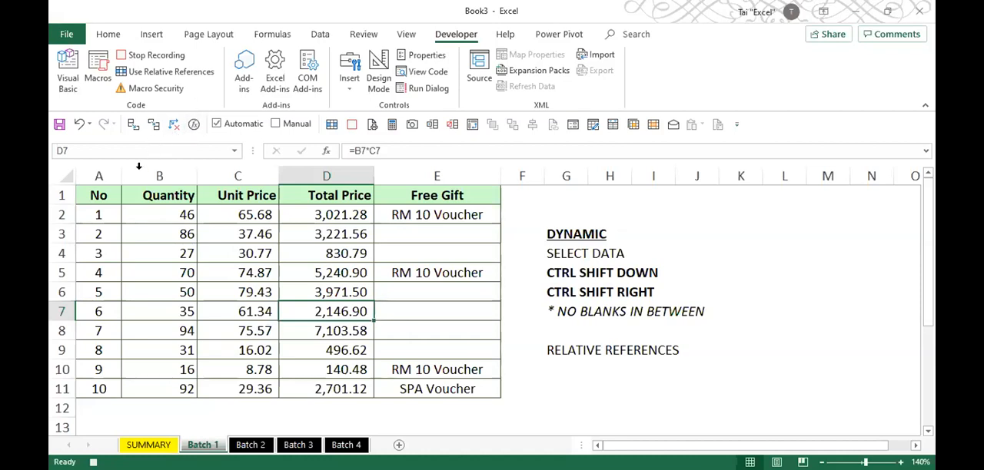
- Copy the Batch 1 records from A2 by extending the selection to the last row and last column
{"action": "left_click", "coordinate": [109, 210]}
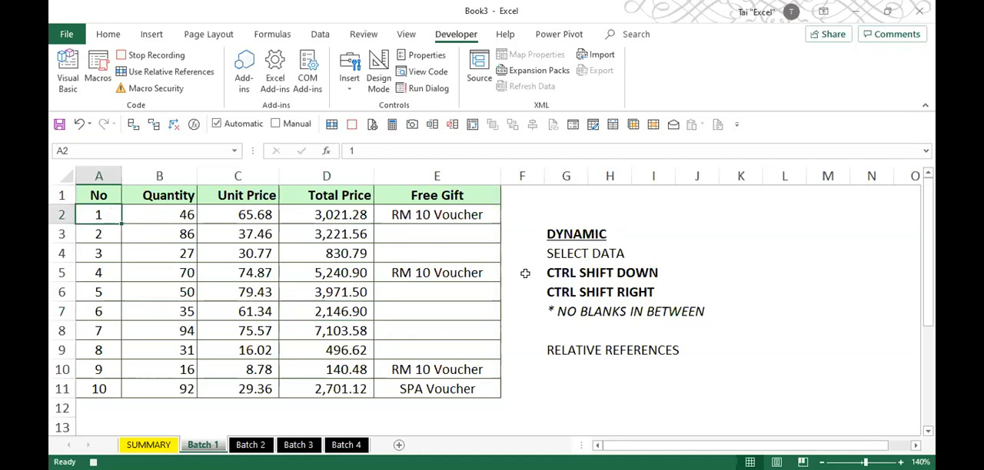
{"action": "key", "text": "ctrl+shift+Down"}
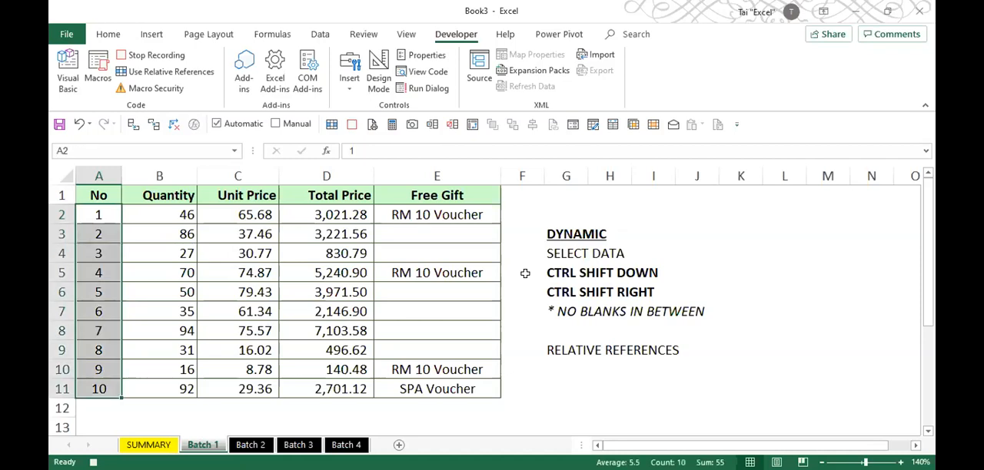
{"action": "key", "text": "ctrl+shift+Right"}
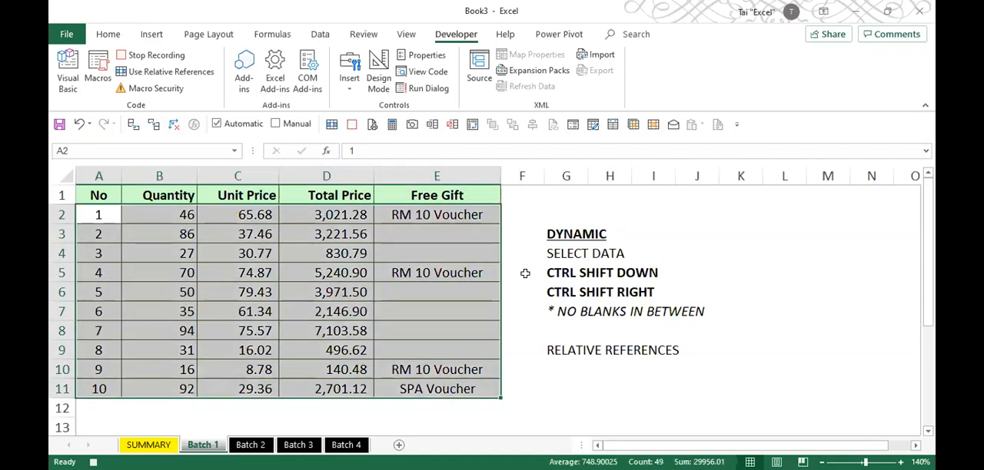
{"action": "key", "text": "ctrl+c"}
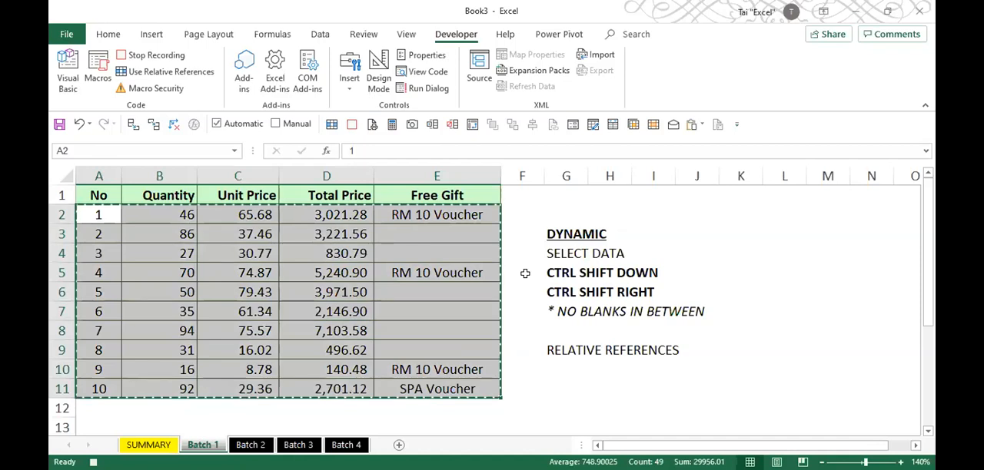
- Record the absolute moves on SUMMARY: from A2 to the sheet's final row and back up to the last filled cell
{"action": "left_click", "coordinate": [159, 447]}
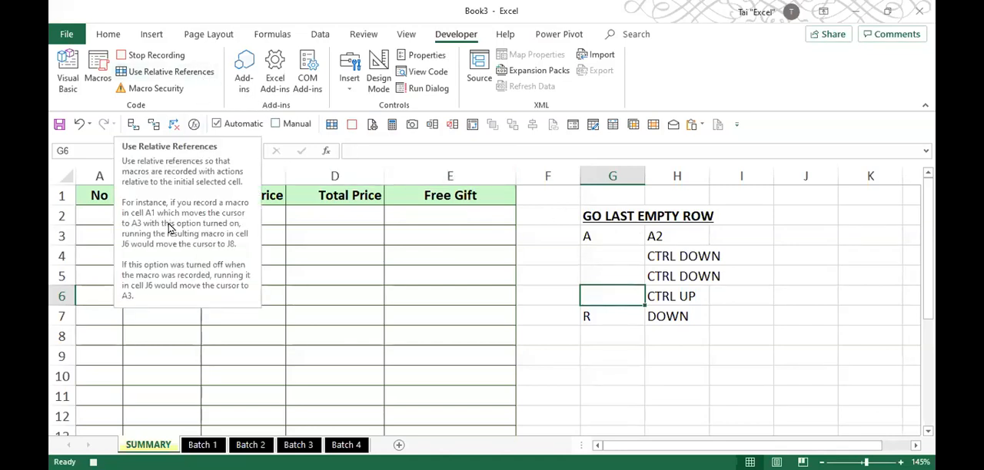
{"action": "left_click", "coordinate": [91, 218]}
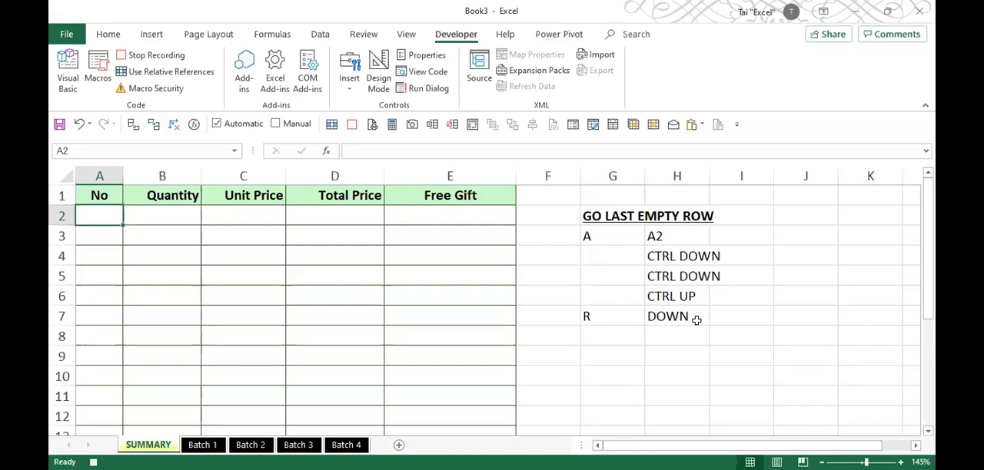
{"action": "key", "text": "ctrl+Down"}
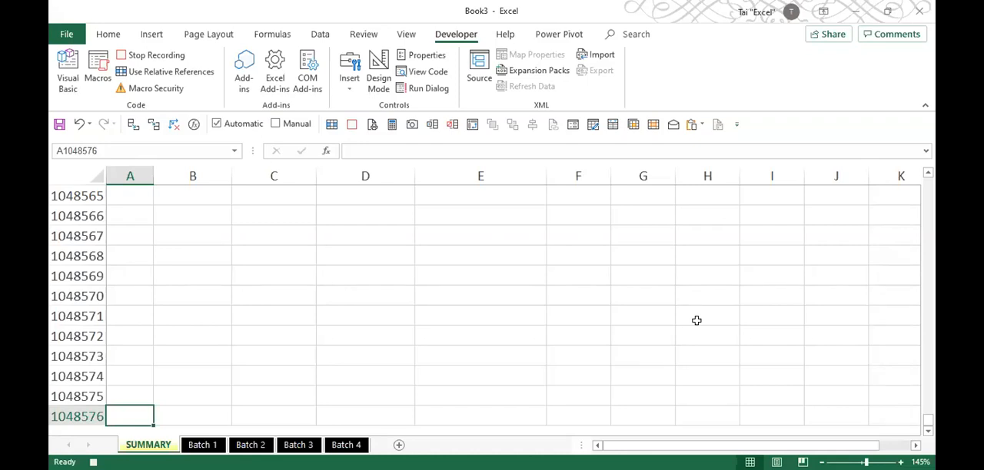
{"action": "key", "text": "ctrl+Up"}
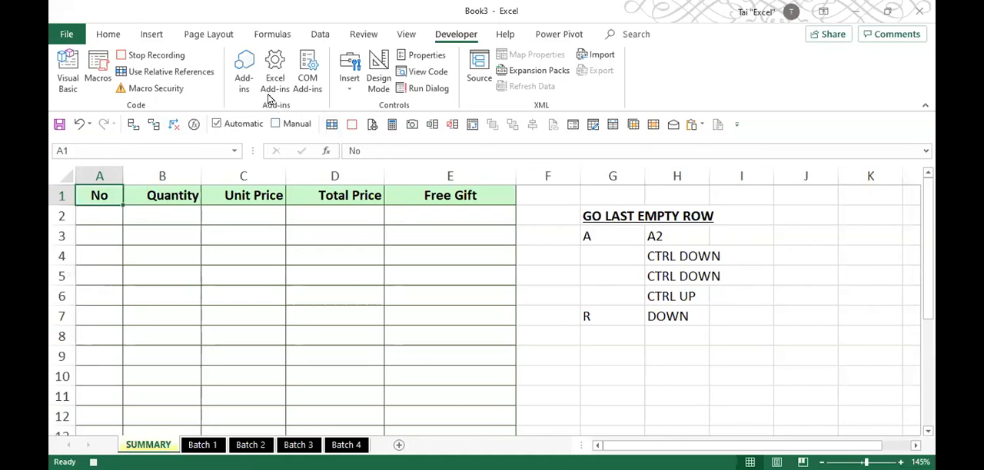
- Turn on Use Relative References, go one cell down and paste the copied Batch 1 records into SUMMARY
{"action": "left_click", "coordinate": [196, 76]}
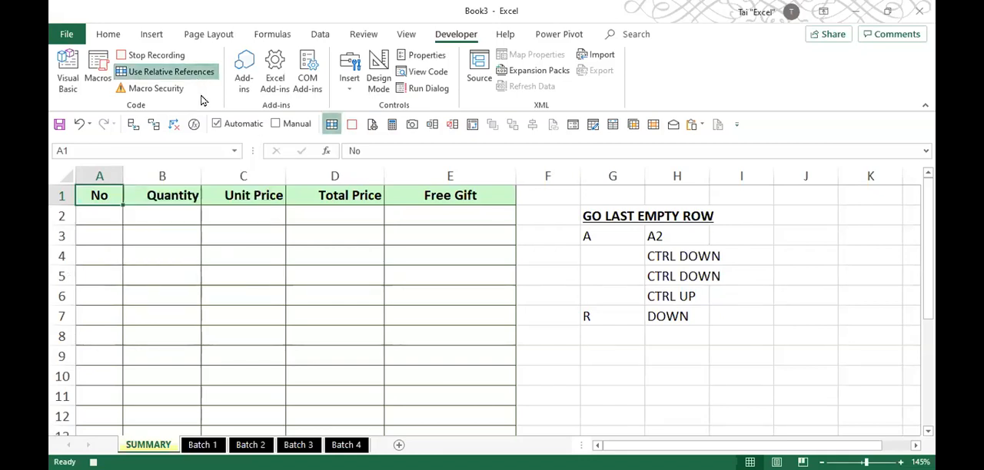
{"action": "key", "text": "Down"}
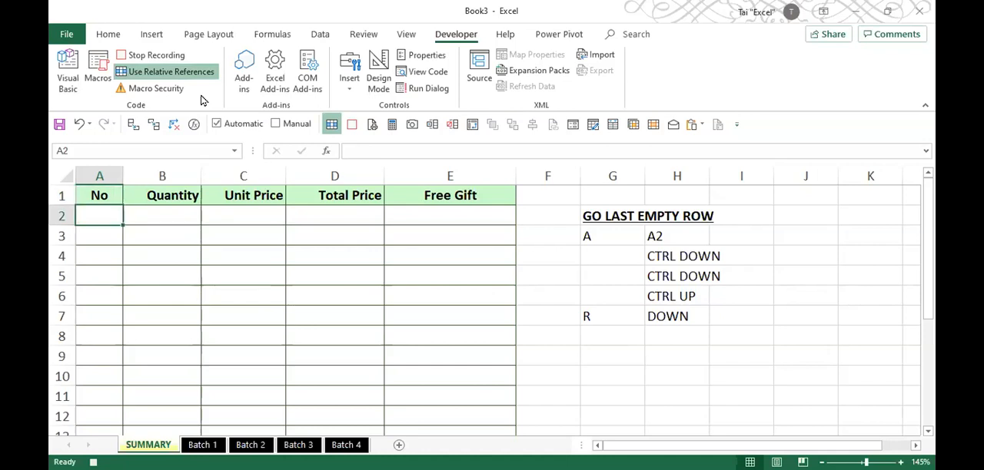
{"action": "key", "text": "ctrl+v"}
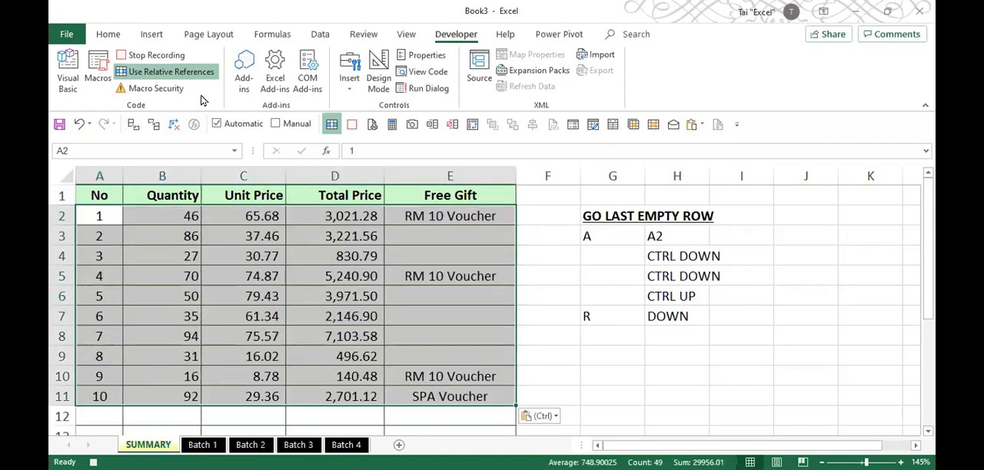
- Finish the macro recording with Use Relative References turned off, and clear the pasted records from SUMMARY
{"action": "left_click", "coordinate": [194, 78]}
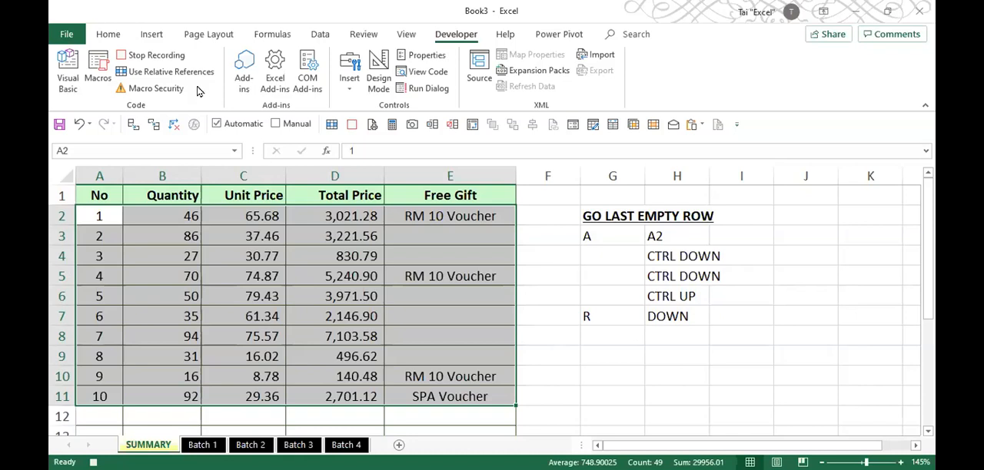
{"action": "left_click", "coordinate": [159, 58]}
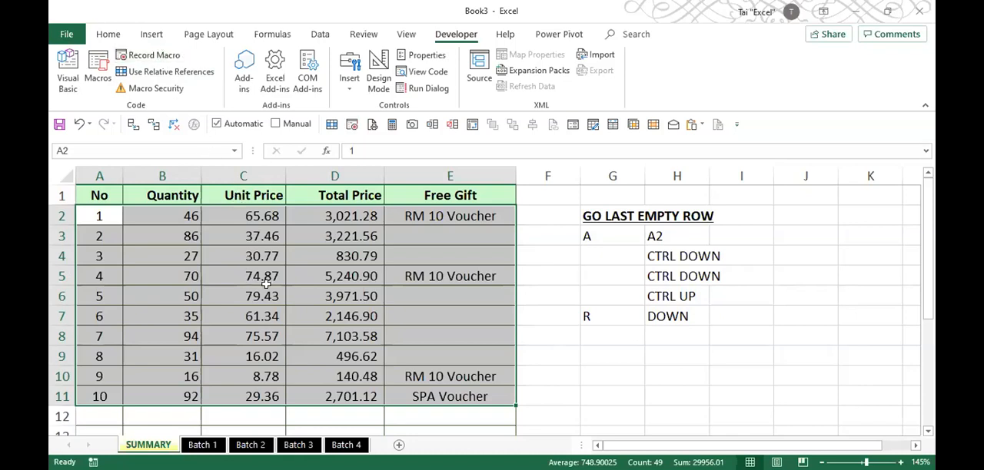
{"action": "key", "text": "Delete"}
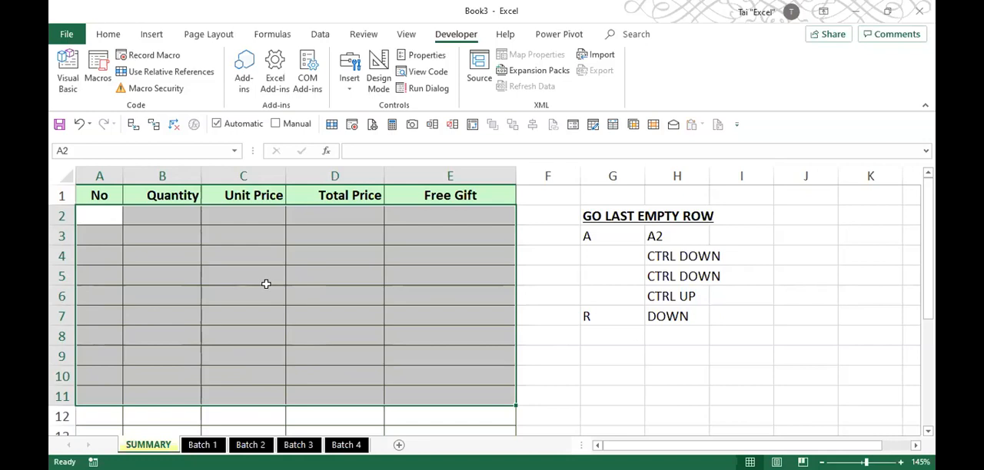
- Run the COPY_DATA macro from the Batch 1 sheet to copy its records into the emptied SUMMARY
{"action": "left_click", "coordinate": [202, 445]}
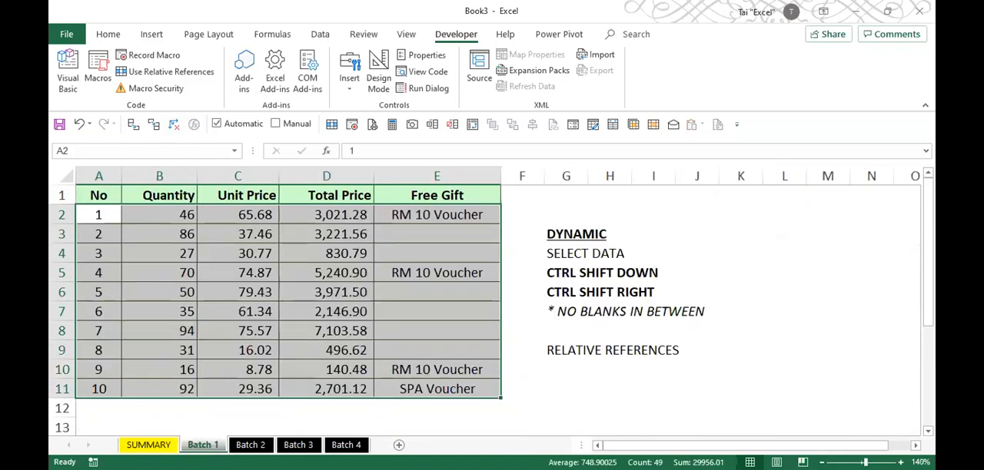
{"action": "left_click", "coordinate": [194, 272]}
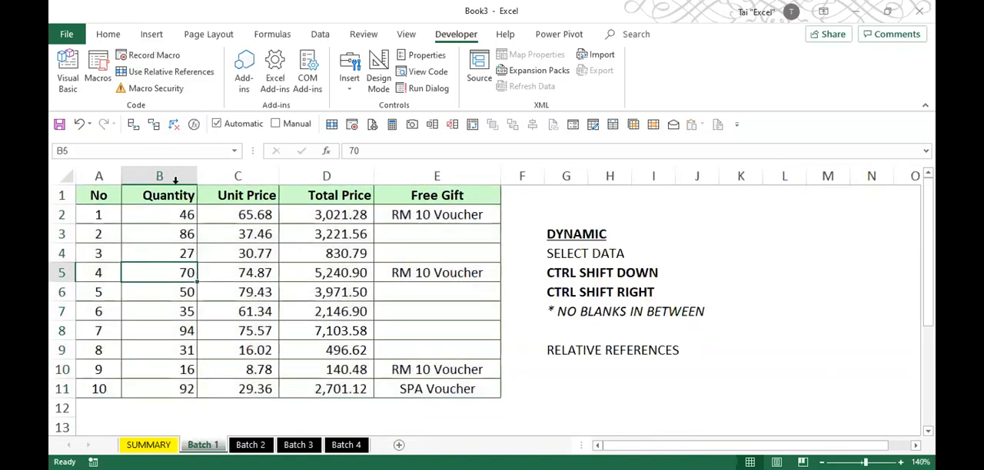
{"action": "left_click", "coordinate": [102, 78]}
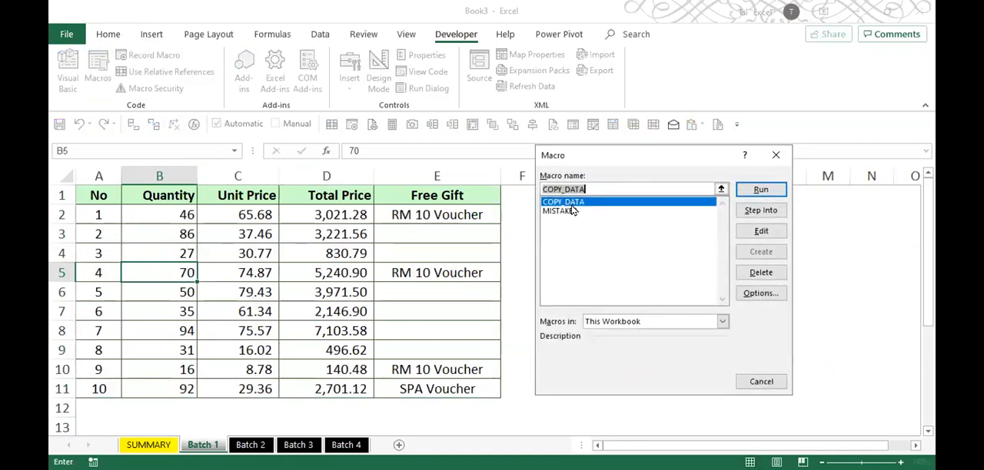
{"action": "left_click", "coordinate": [762, 192]}
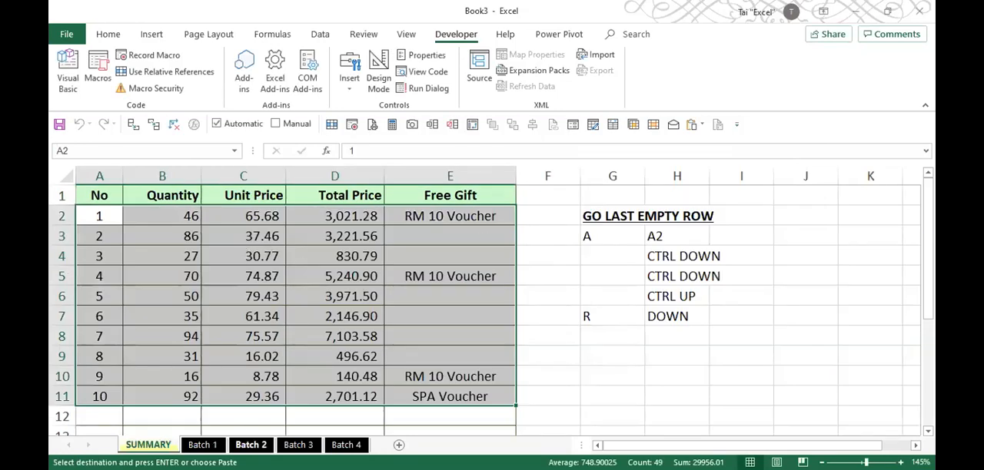
- Run COPY_DATA from the Batch 2 sheet and check the appended records down to the last row of SUMMARY
{"action": "left_click", "coordinate": [251, 445]}
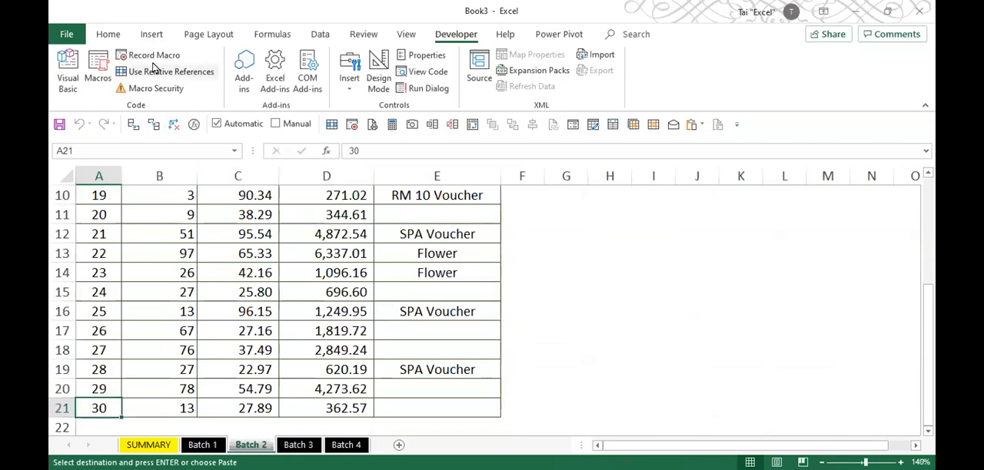
{"action": "left_click", "coordinate": [104, 62]}
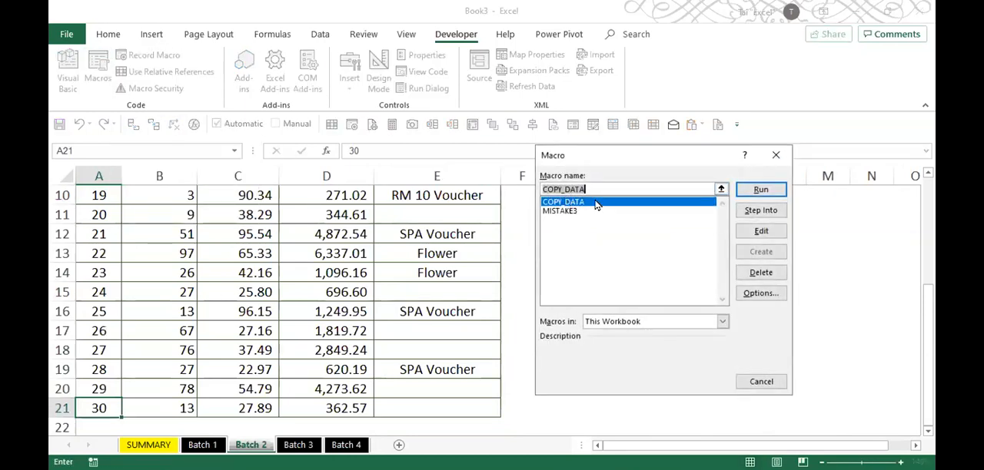
{"action": "left_click", "coordinate": [751, 194]}
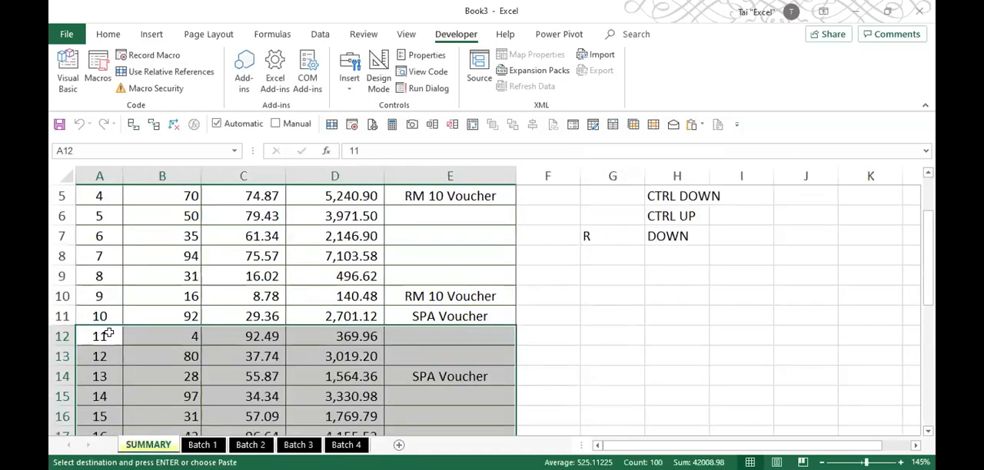
{"action": "scroll", "coordinate": [109, 333], "scroll_direction": "down", "scroll_amount": 5}
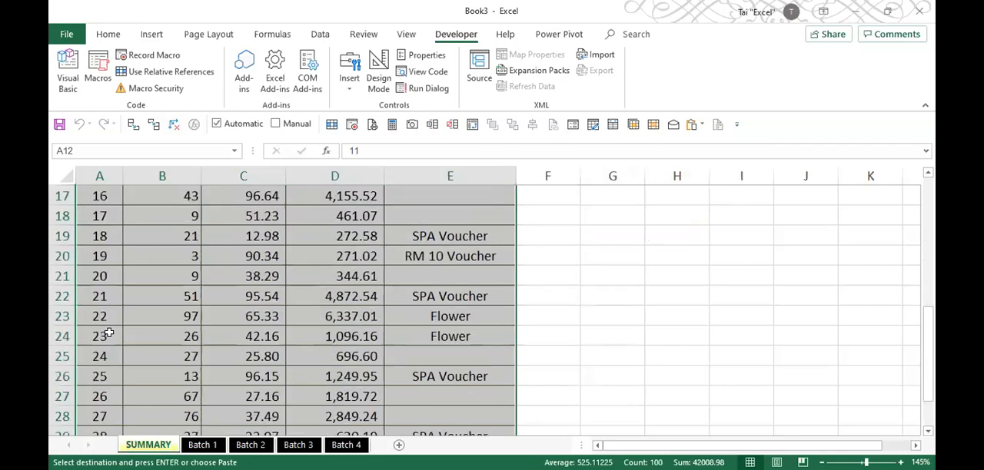
{"action": "scroll", "coordinate": [109, 333], "scroll_direction": "down", "scroll_amount": 2}
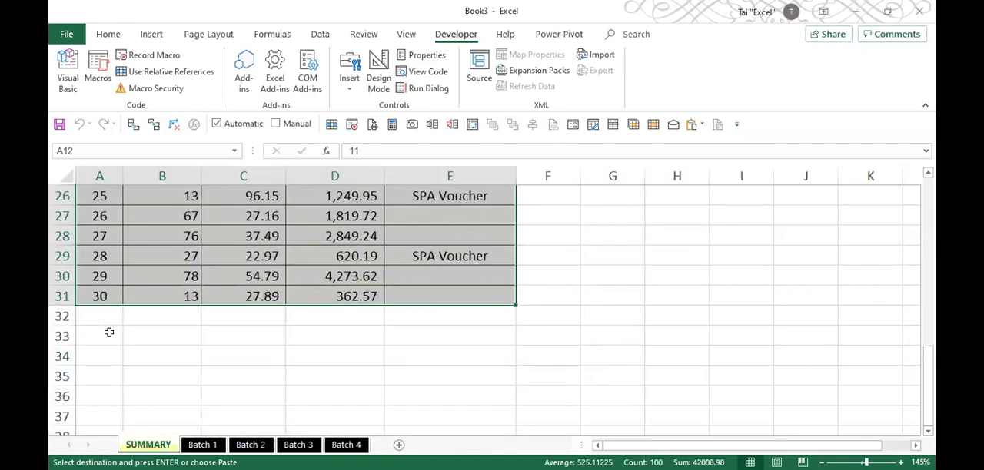
- Run COPY_DATA from the Batch 3 sheet and check its records below the Batch 2 data in SUMMARY
{"action": "left_click", "coordinate": [298, 445], "text": "ctrl"}
{"action": "left_click", "coordinate": [298, 445]}
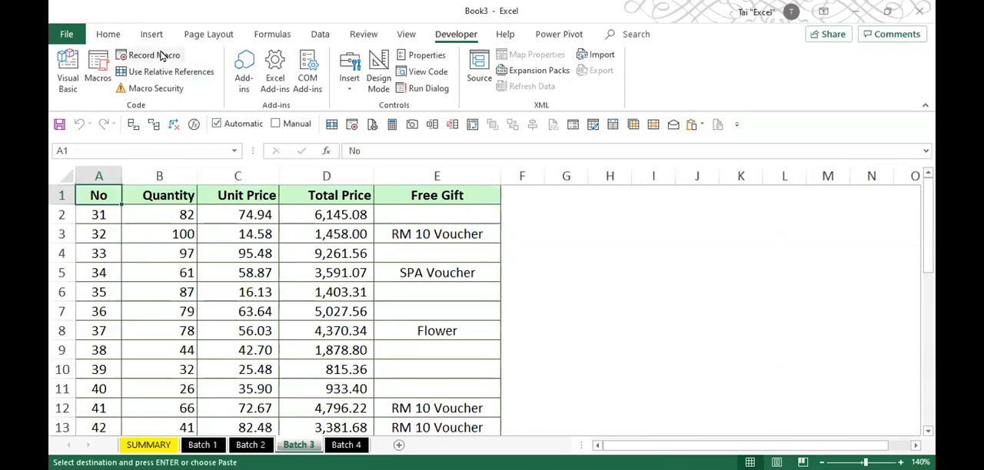
{"action": "left_click", "coordinate": [97, 73]}
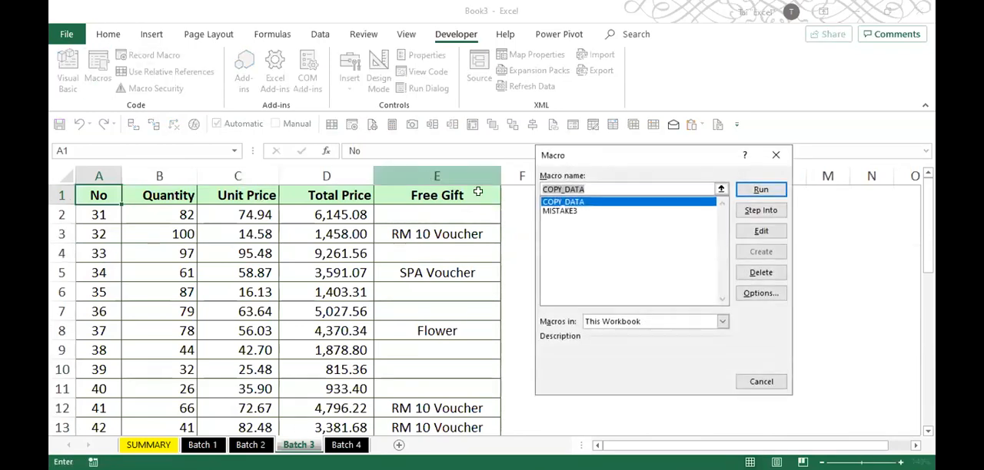
{"action": "left_click", "coordinate": [753, 191]}
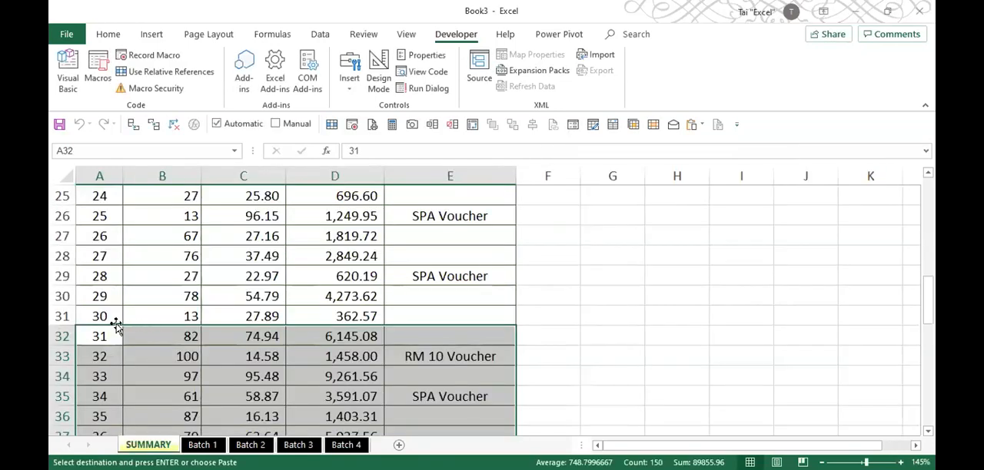
{"action": "scroll", "coordinate": [118, 325], "scroll_direction": "down", "scroll_amount": 1}
{"action": "scroll", "coordinate": [118, 325], "scroll_direction": "down", "scroll_amount": 10}
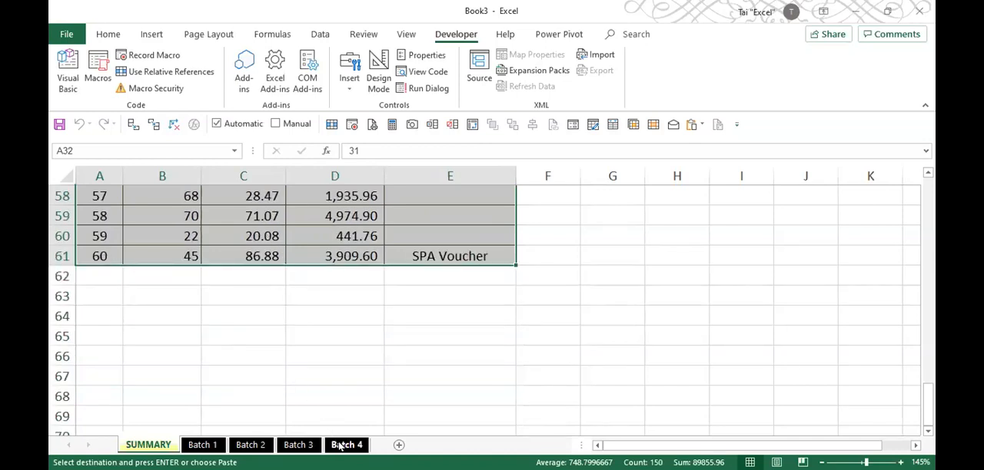
- Run COPY_DATA from the Batch 4 sheet and review the combined SUMMARY list down to its end
{"action": "left_click", "coordinate": [346, 446]}
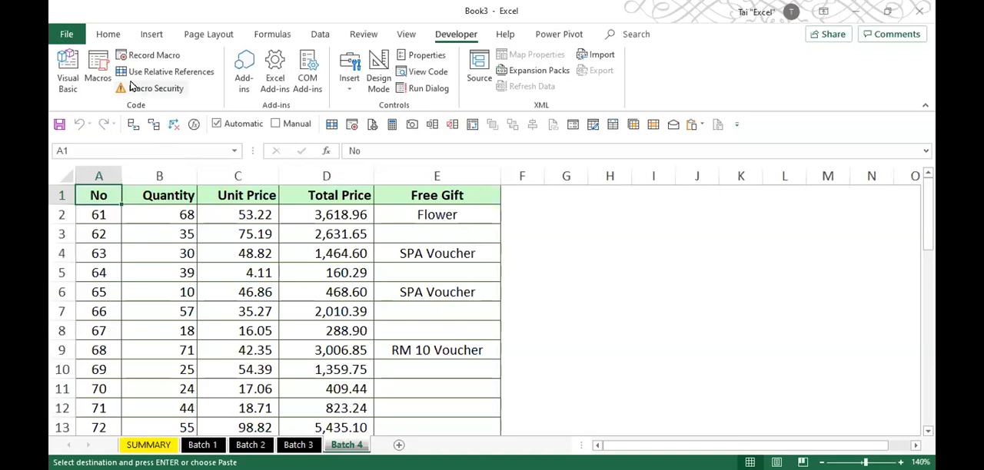
{"action": "left_click", "coordinate": [94, 69]}
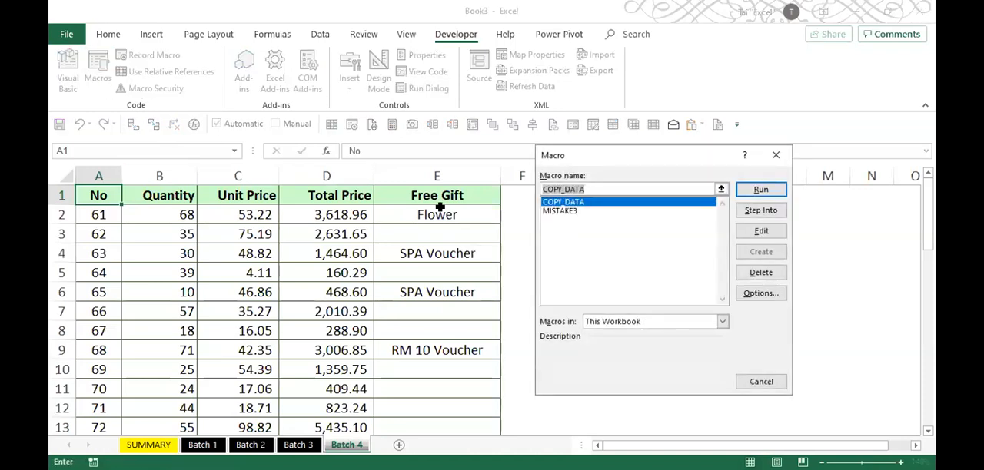
{"action": "left_click", "coordinate": [757, 192]}
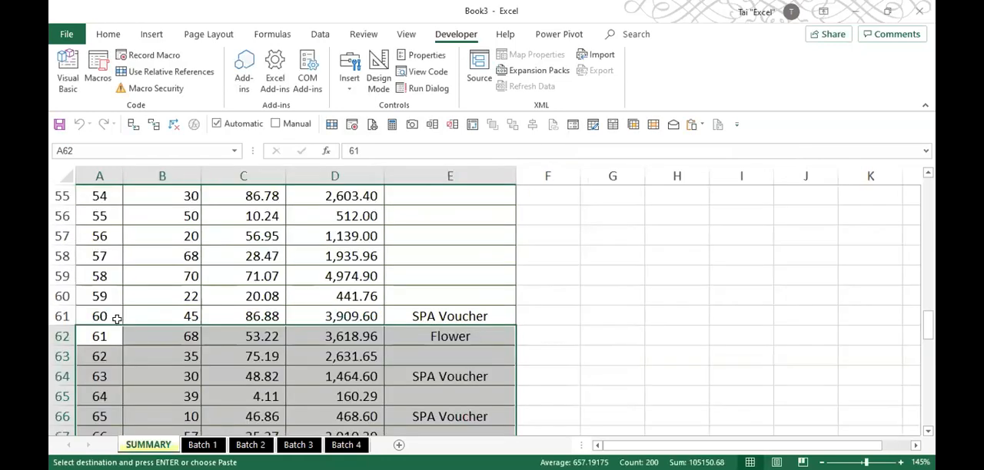
{"action": "scroll", "coordinate": [117, 320], "scroll_direction": "down", "scroll_amount": 11}
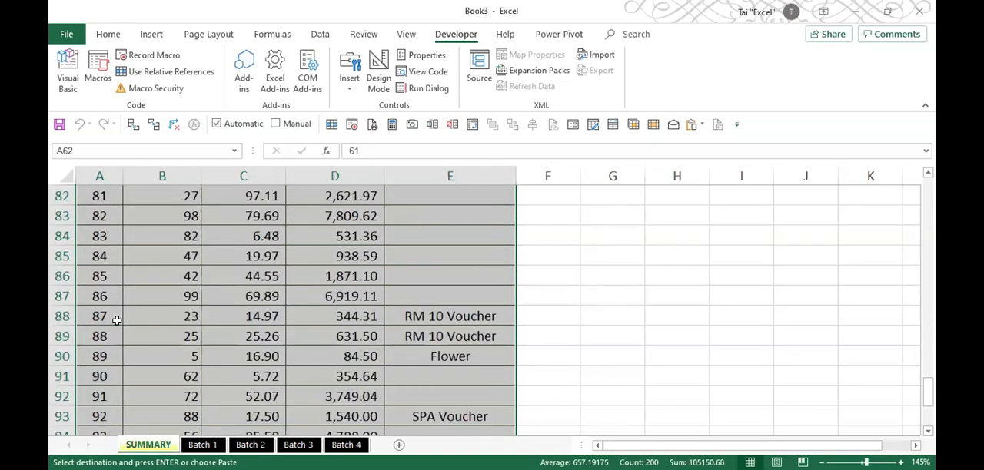
{"action": "scroll", "coordinate": [117, 320], "scroll_direction": "down", "scroll_amount": 3}
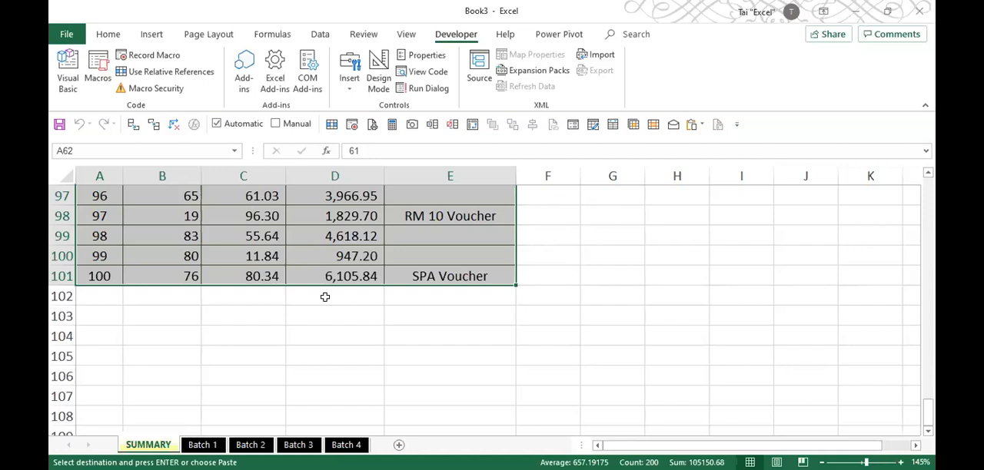
- Clear all records below the header row of the SUMMARY sheet, keeping the header, and return to cell A1
{"action": "key", "text": "ctrl+Up"}
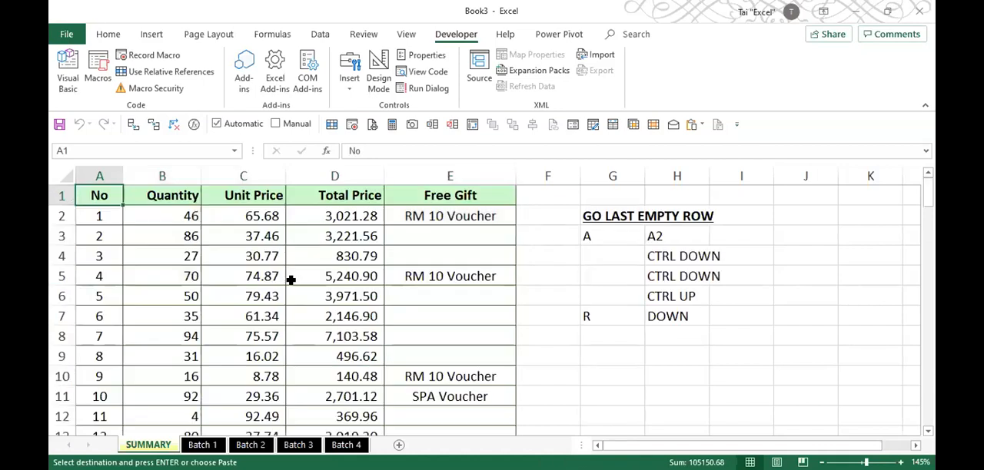
{"action": "key", "text": "Down"}
{"action": "key", "text": "ctrl+shift+Right"}
{"action": "key", "text": "ctrl+shift+Down"}
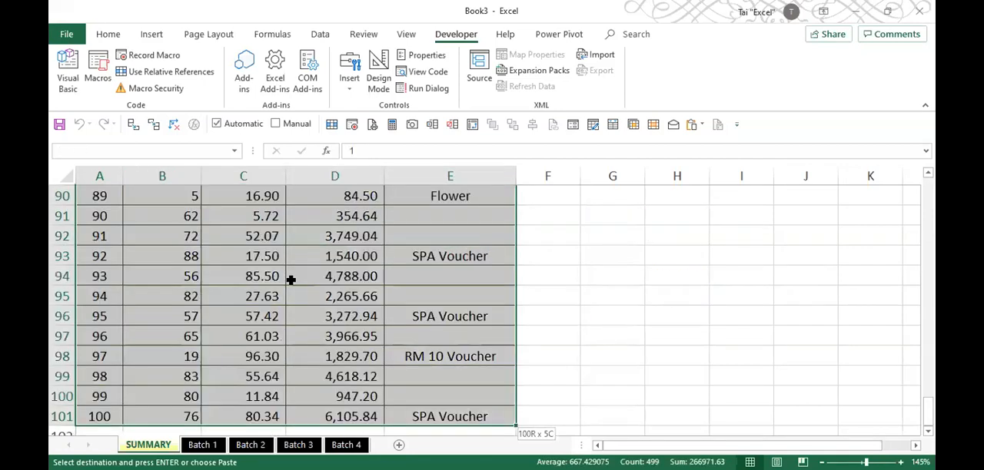
{"action": "key", "text": "Delete"}
{"action": "key", "text": "ctrl+Home"}
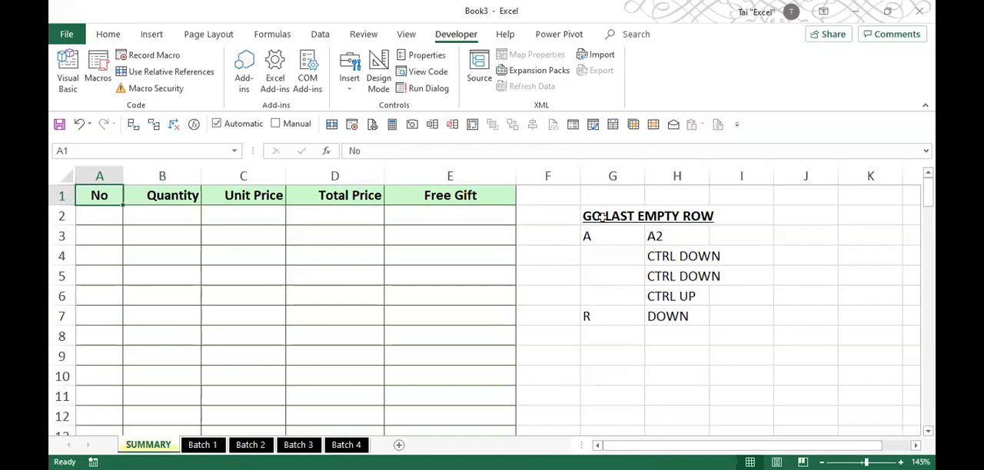
- Look through the Batch 1 to Batch 4 sheets in turn and return to the SUMMARY sheet
{"action": "left_click", "coordinate": [171, 296]}
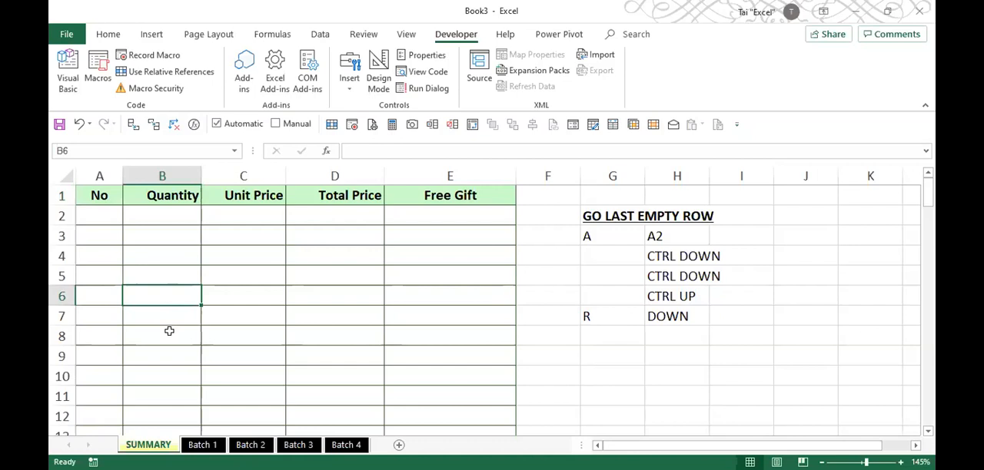
{"action": "left_click", "coordinate": [202, 445]}
{"action": "left_click", "coordinate": [250, 445]}
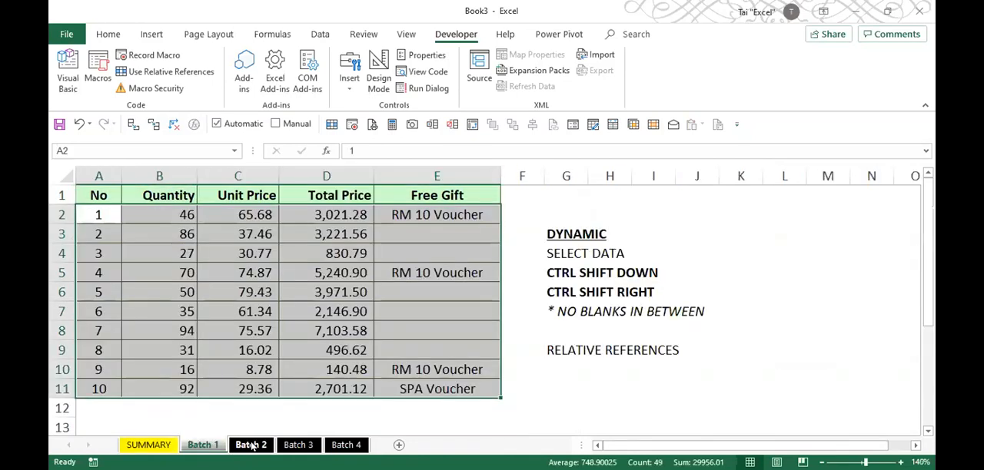
{"action": "left_click", "coordinate": [298, 445]}
{"action": "left_click", "coordinate": [345, 445]}
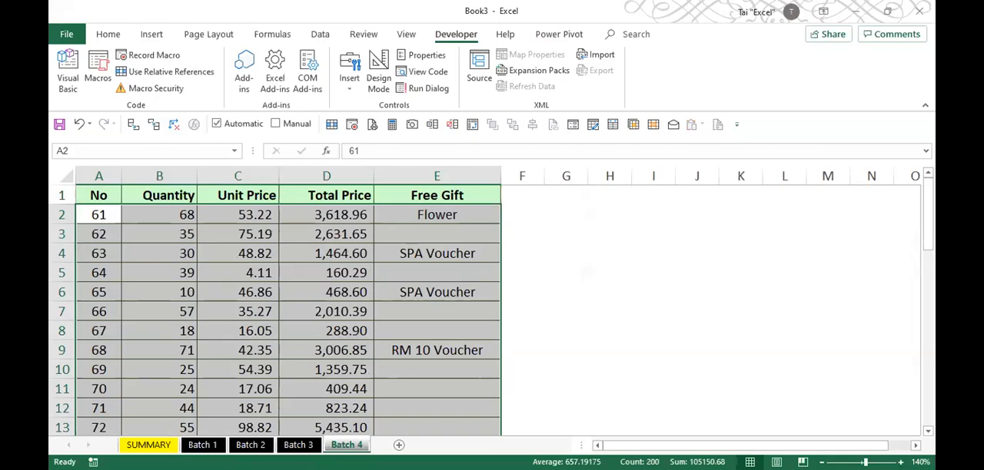
{"action": "left_click", "coordinate": [169, 346]}
{"action": "left_click", "coordinate": [149, 445]}
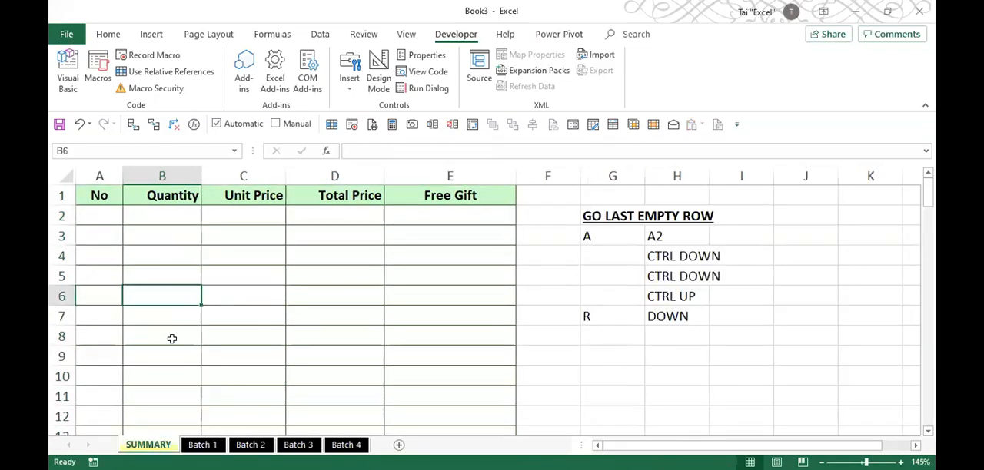
- Start recording a macro named COPY_ALL_DATA, stored in This Workbook
{"action": "left_click", "coordinate": [146, 56]}
{"action": "type", "text": "COPY_ALL_DATA"}
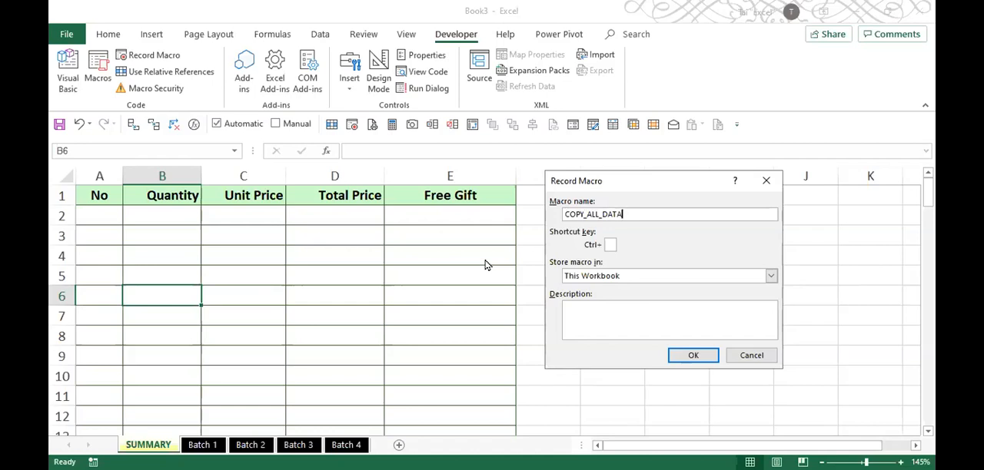
{"action": "left_click", "coordinate": [683, 365]}
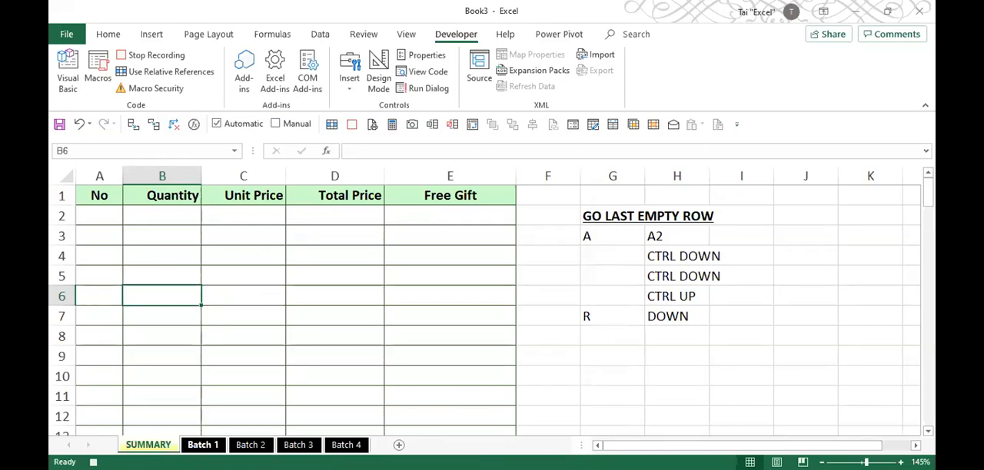
- With COPY_ALL_DATA recording, run the COPY_DATA macro from the Batch 1 sheet
{"action": "left_click", "coordinate": [203, 445]}
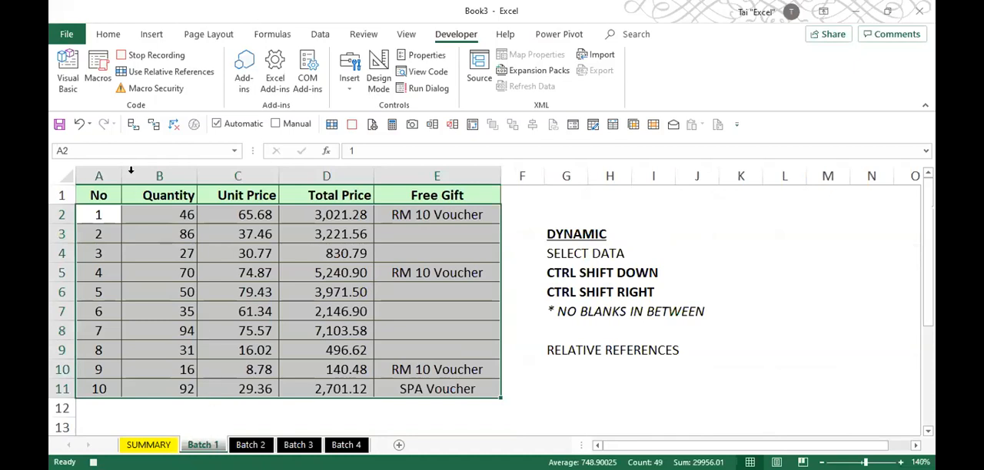
{"action": "left_click", "coordinate": [97, 77]}
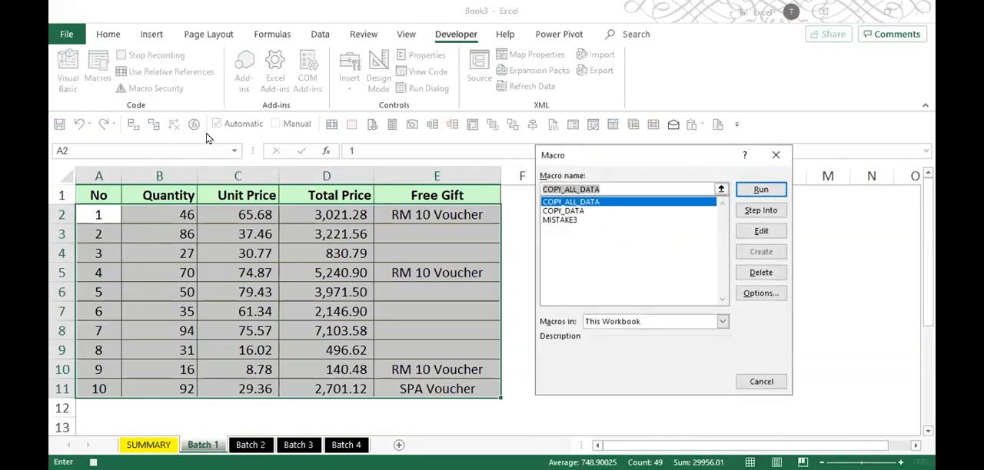
{"action": "left_click", "coordinate": [568, 213]}
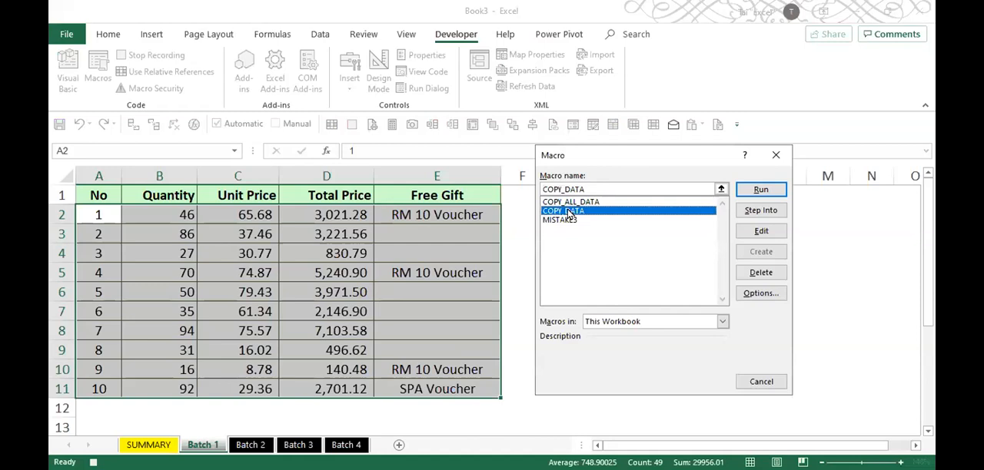
{"action": "left_click", "coordinate": [751, 192]}
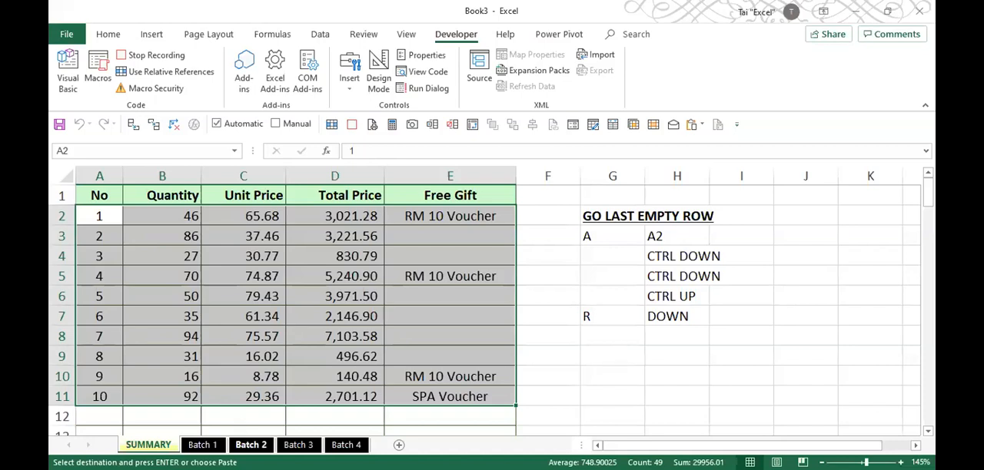
- Run the COPY_DATA macro from the Batch 2 sheet as part of the recording
{"action": "left_click", "coordinate": [251, 445]}
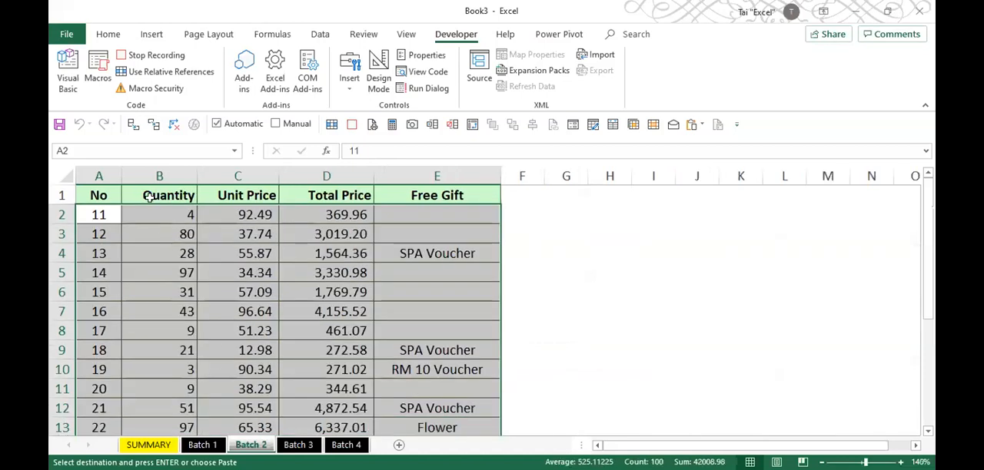
{"action": "left_click", "coordinate": [95, 81]}
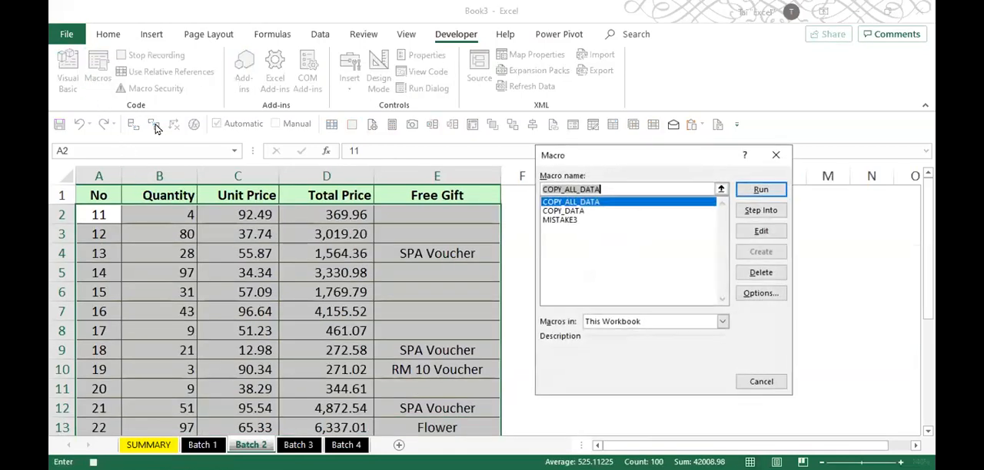
{"action": "left_click", "coordinate": [561, 214]}
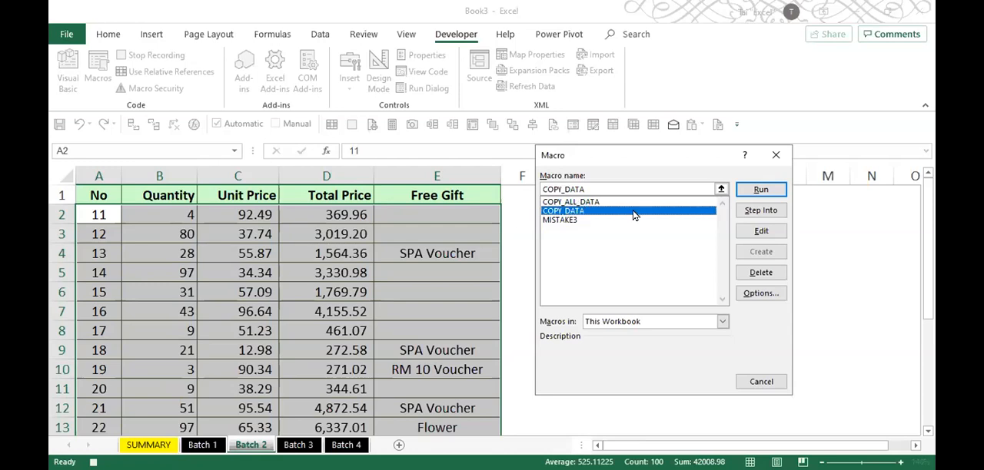
{"action": "left_click", "coordinate": [755, 190]}
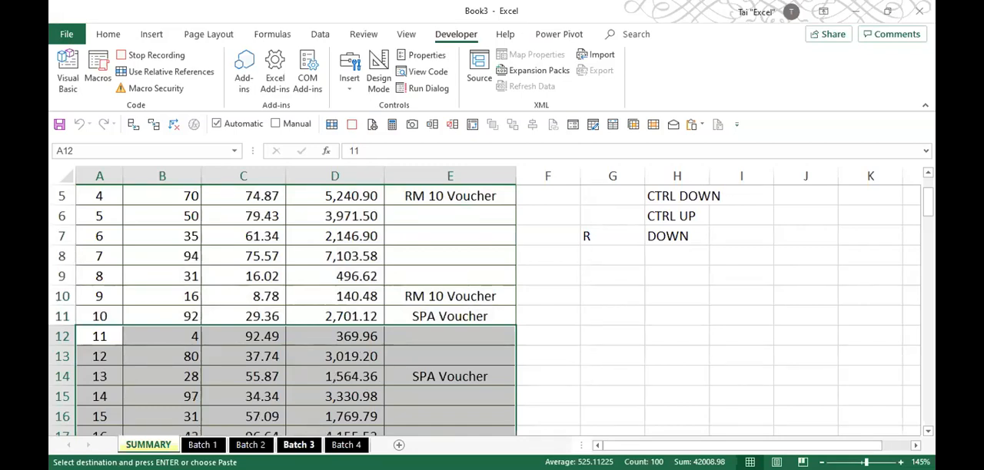
- Run the COPY_DATA macro from the Batch 3 sheet as part of the recording
{"action": "left_click", "coordinate": [298, 445]}
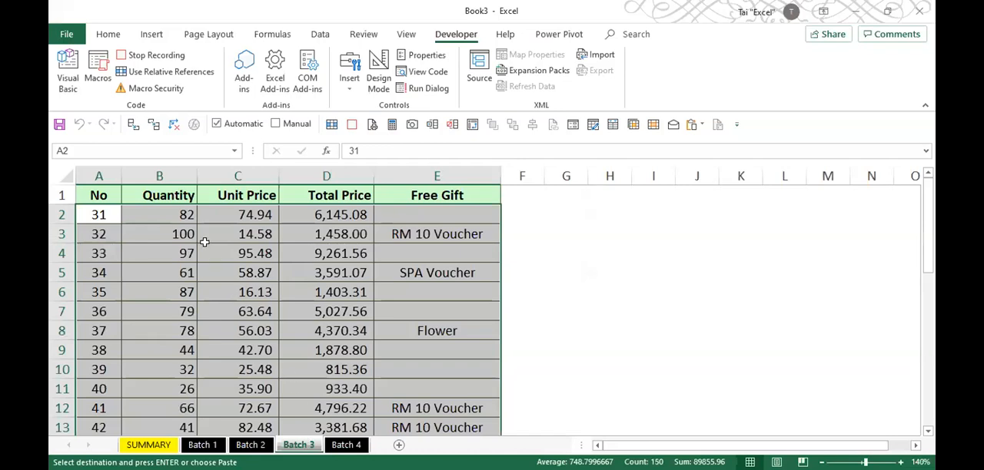
{"action": "left_click", "coordinate": [98, 77]}
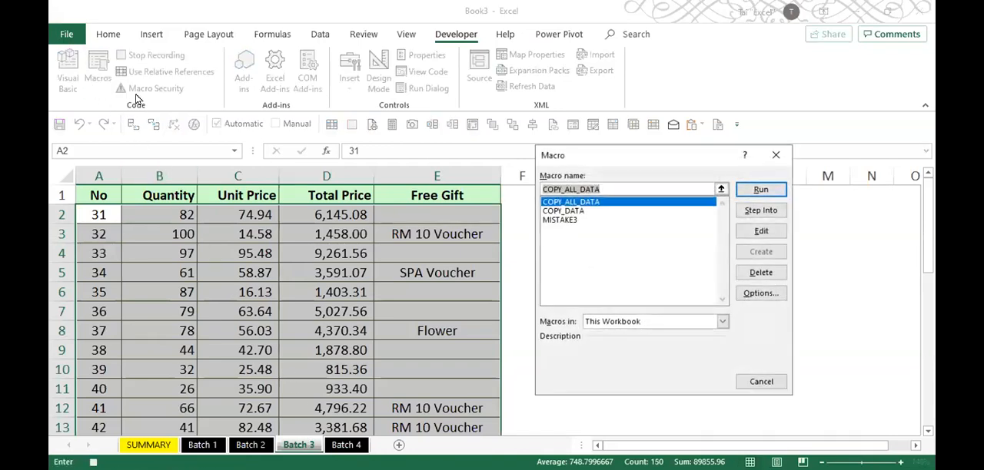
{"action": "left_click", "coordinate": [546, 210]}
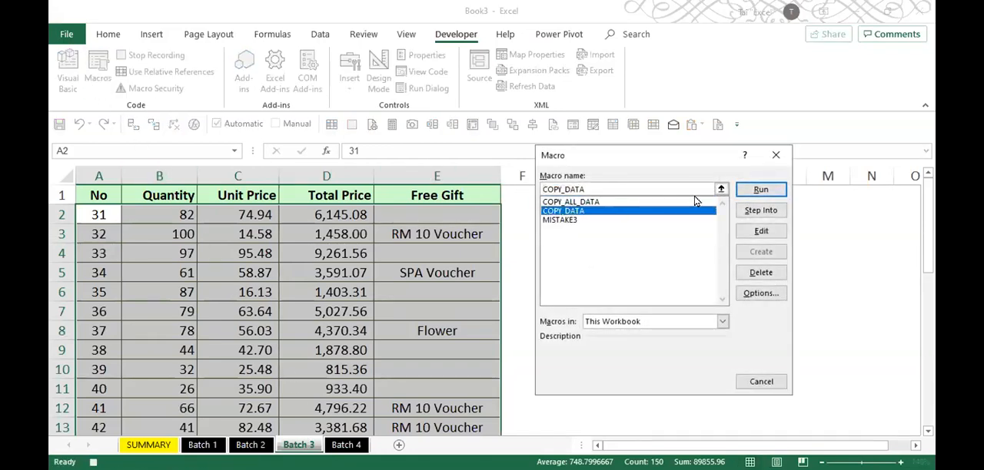
{"action": "left_click", "coordinate": [759, 191]}
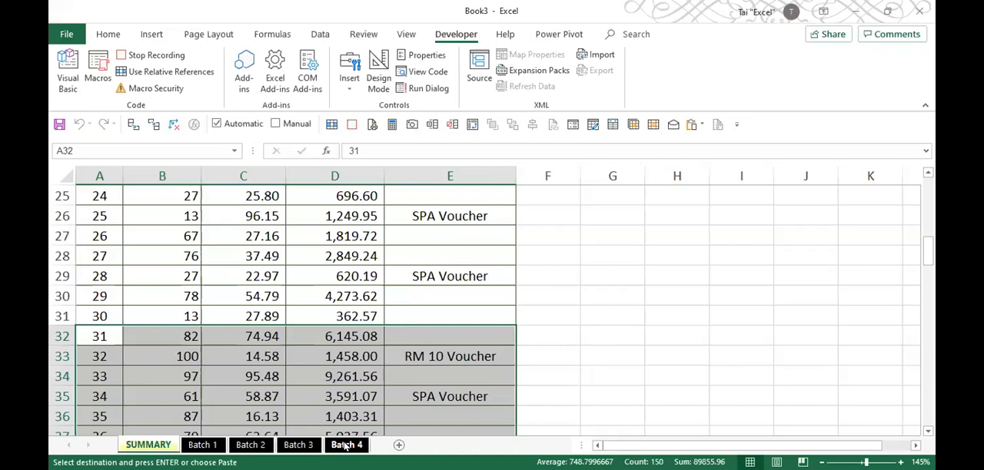
- Run the COPY_DATA macro from the Batch 4 sheet and end the recording at cell A1 of SUMMARY
{"action": "left_click", "coordinate": [345, 445]}
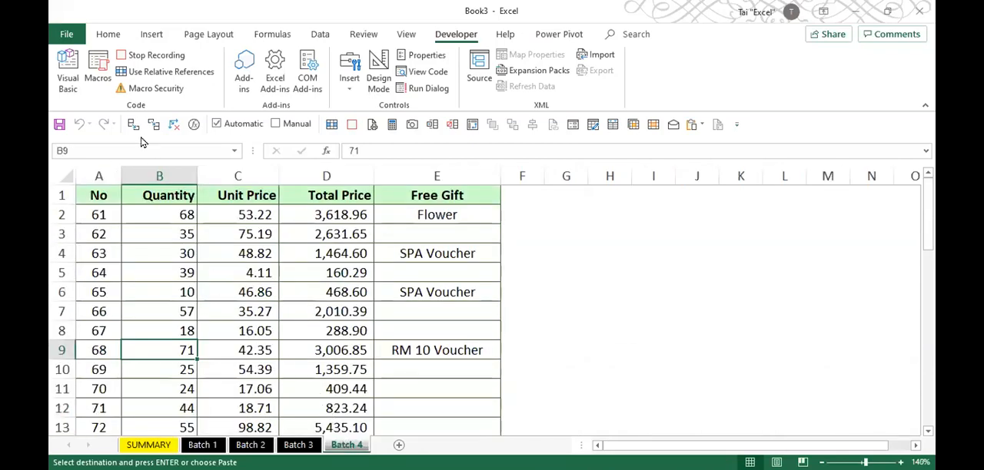
{"action": "left_click", "coordinate": [102, 72]}
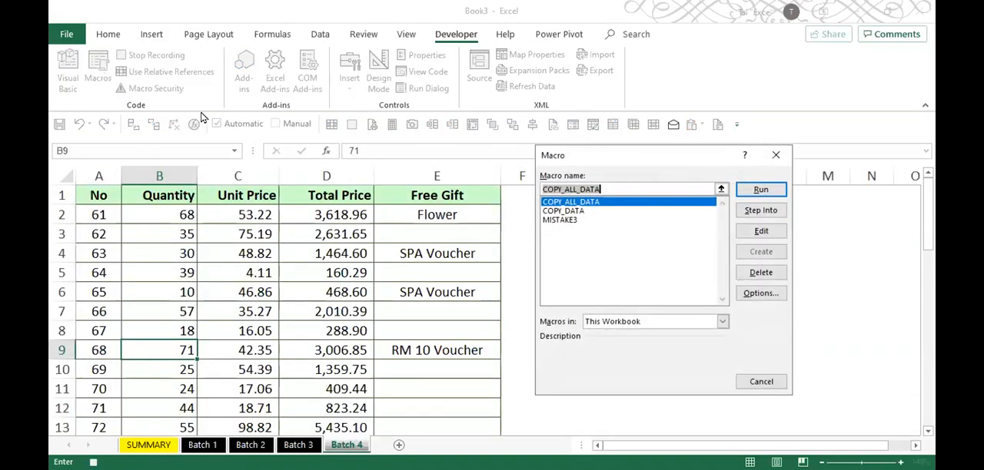
{"action": "left_click", "coordinate": [580, 212]}
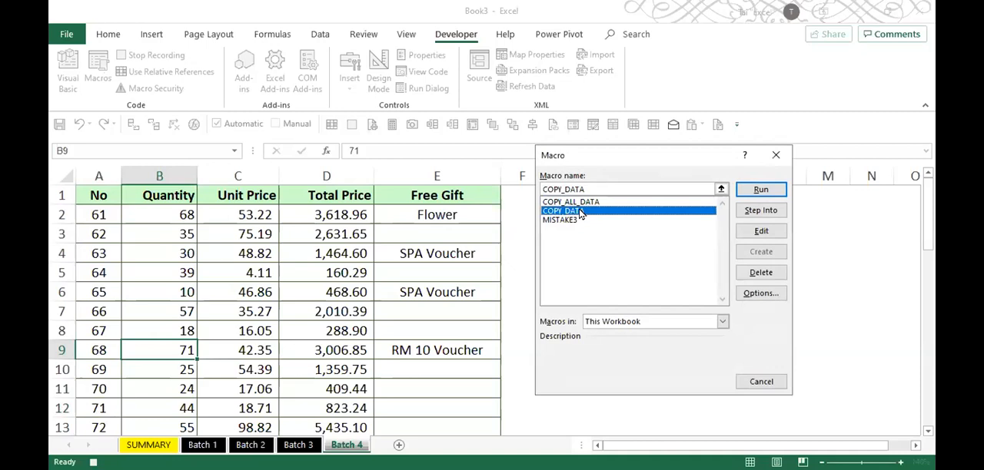
{"action": "left_click", "coordinate": [742, 189]}
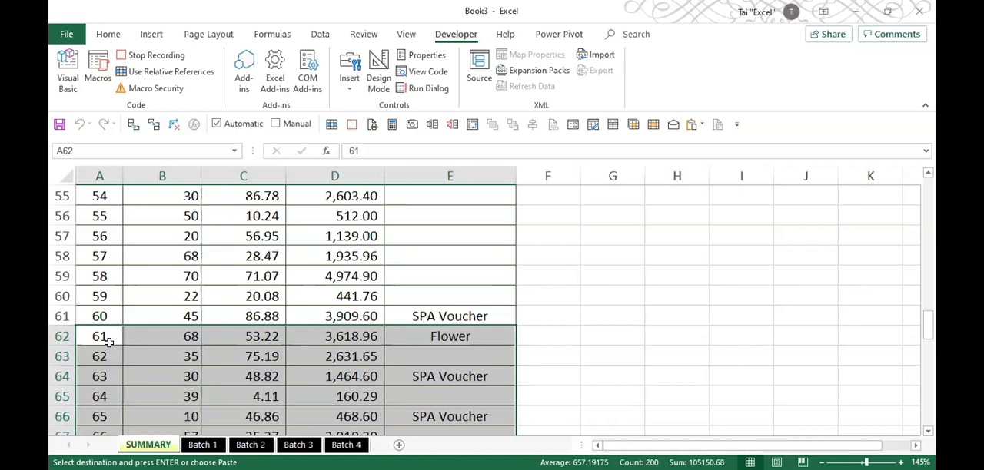
{"action": "key", "text": "ctrl+Home"}
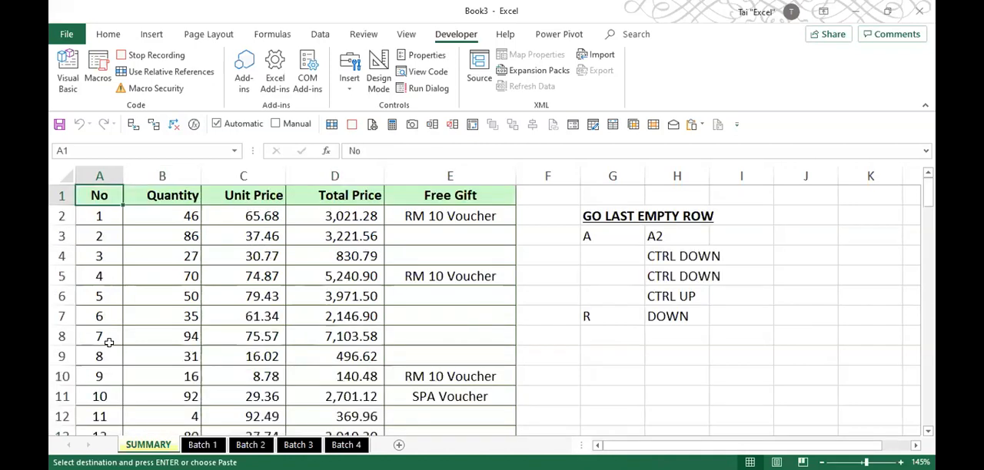
{"action": "left_click", "coordinate": [171, 58]}
- Empty columns A to E of SUMMARY from row 2 down so the new macro can be tested
{"action": "left_click_drag", "start_coordinate": [87, 216], "coordinate": [459, 236]}
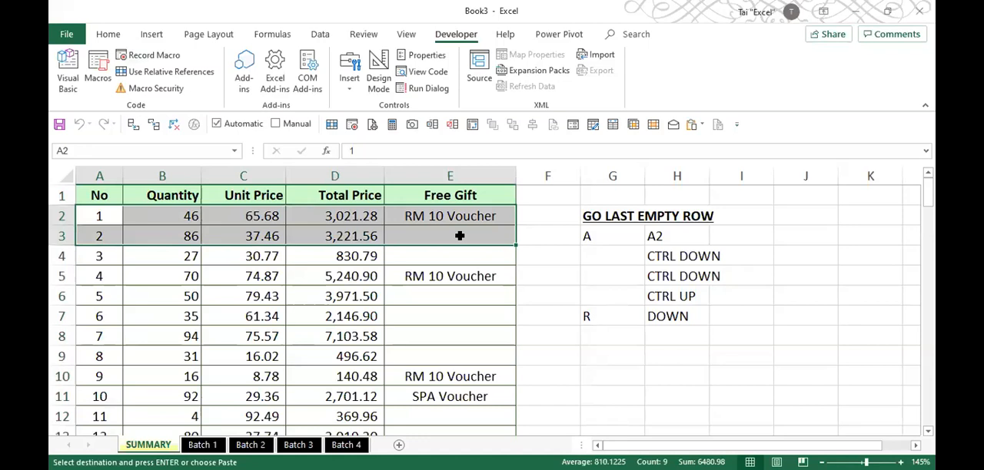
{"action": "key", "text": "ctrl+shift+Down"}
{"action": "key", "text": "Delete"}
{"action": "key", "text": "ctrl+Home"}
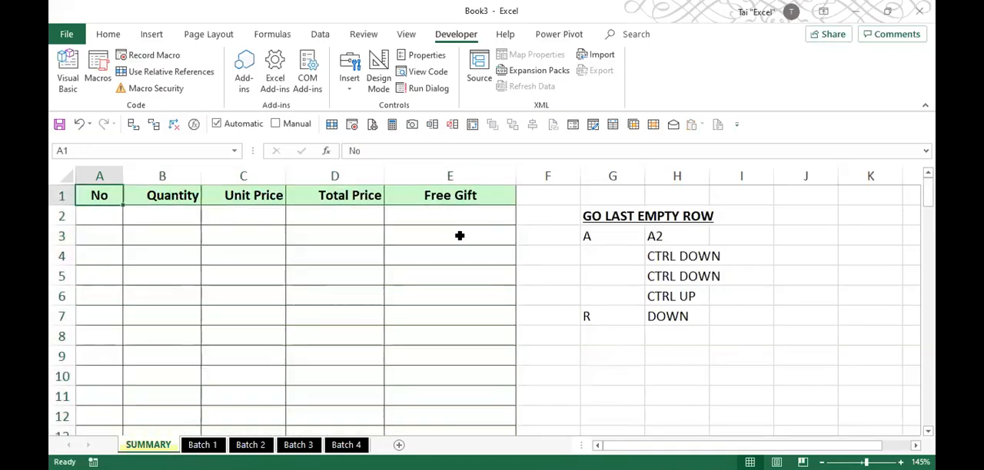
- Run the COPY_ALL_DATA macro from SUMMARY and check the combined records down to the last row
{"action": "left_click", "coordinate": [99, 69]}
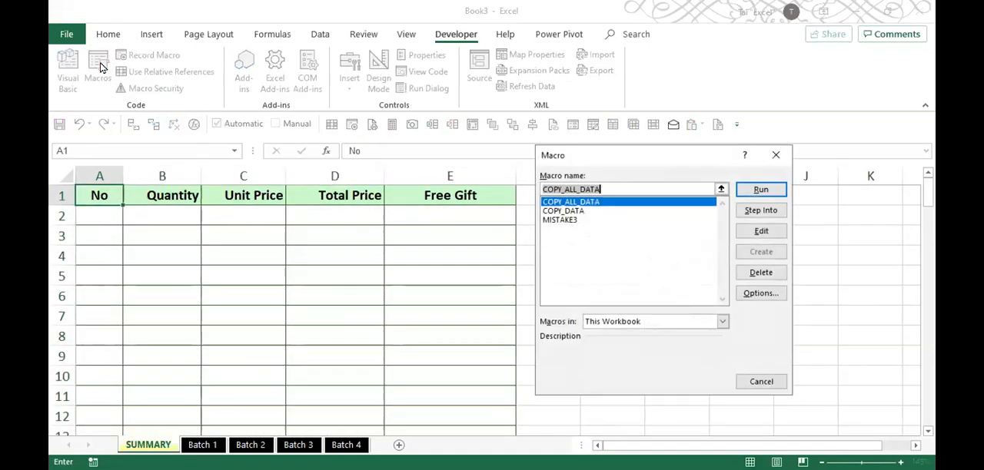
{"action": "left_click", "coordinate": [570, 215]}
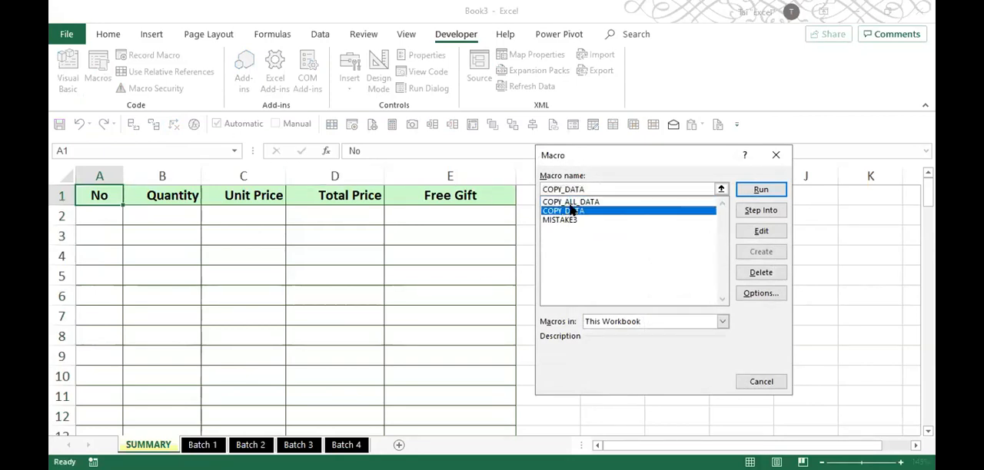
{"action": "left_click", "coordinate": [571, 203]}
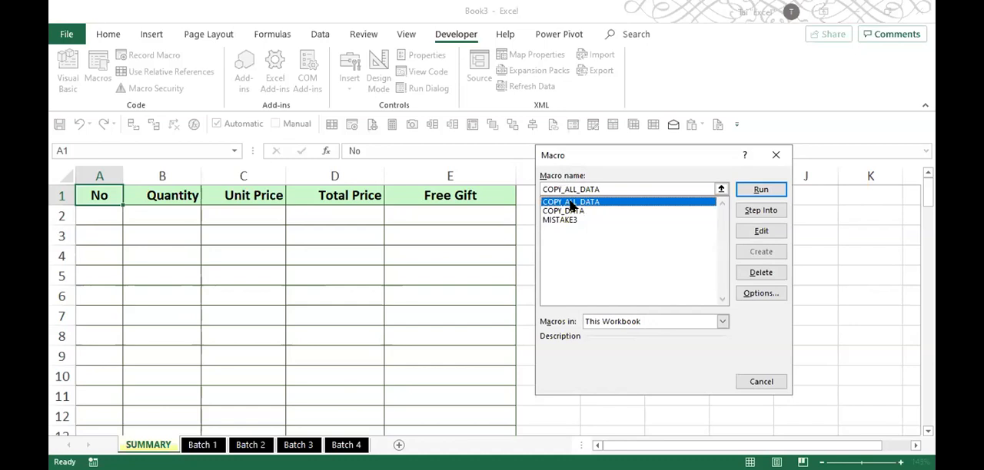
{"action": "left_click", "coordinate": [766, 195]}
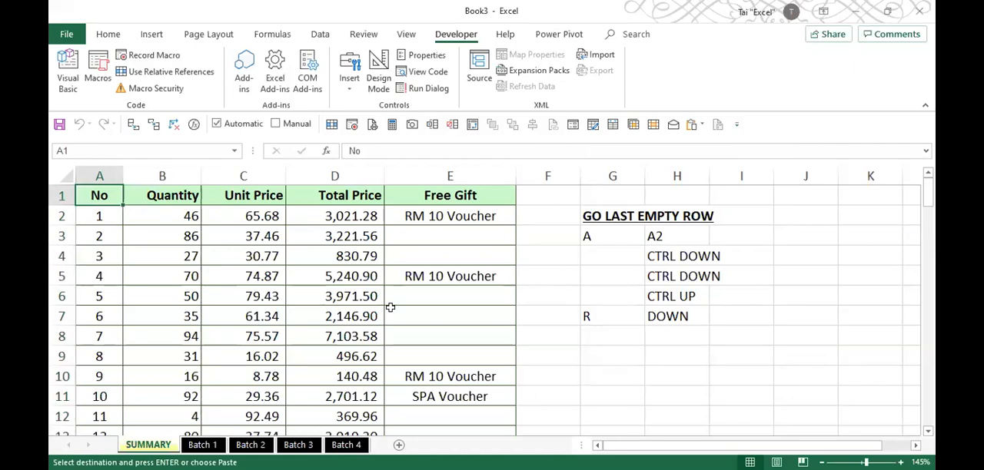
{"action": "key", "text": "ctrl+Down"}
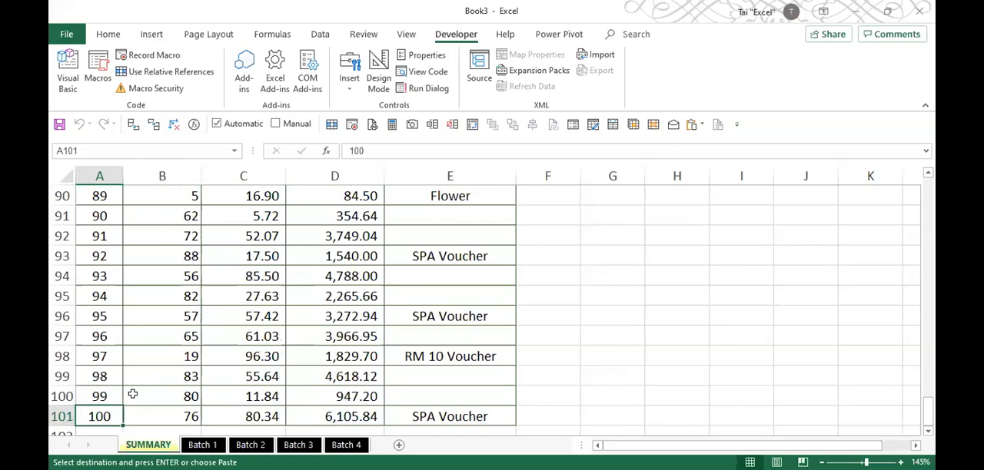
- Clear the combined records from SUMMARY up from row 101 and go to the Batch 4 sheet
{"action": "key", "text": "shift+Up"}
{"action": "key", "text": "ctrl+shift+Up"}
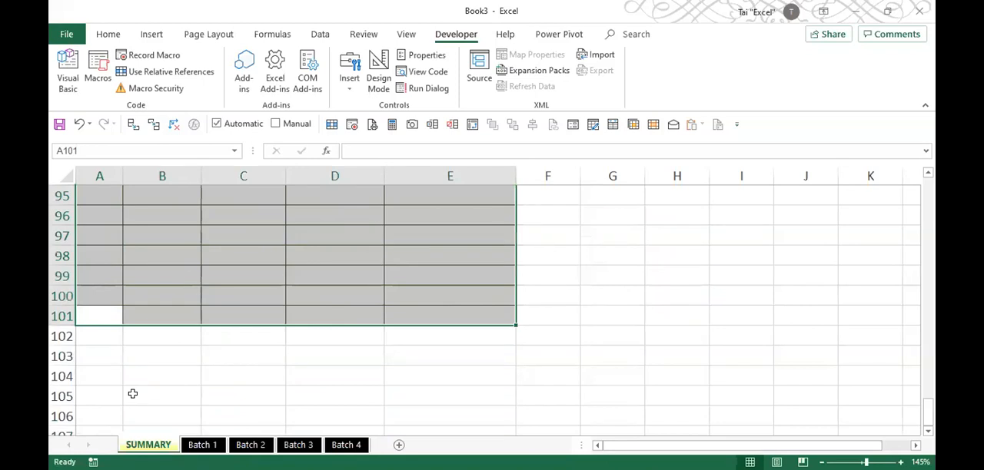
{"action": "left_click", "coordinate": [346, 445]}
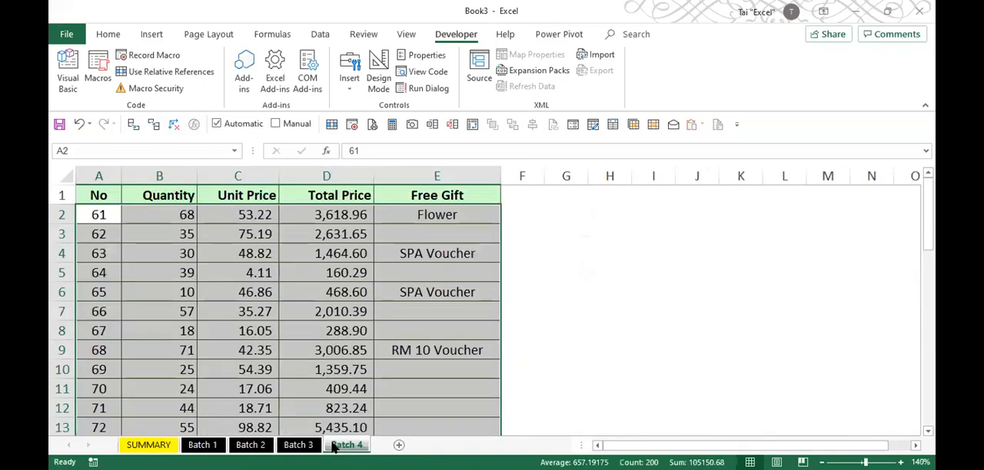
- Start a new record in row 42 below the Batch 4 data, with No 101 and Quantity 10
{"action": "left_click", "coordinate": [267, 364]}
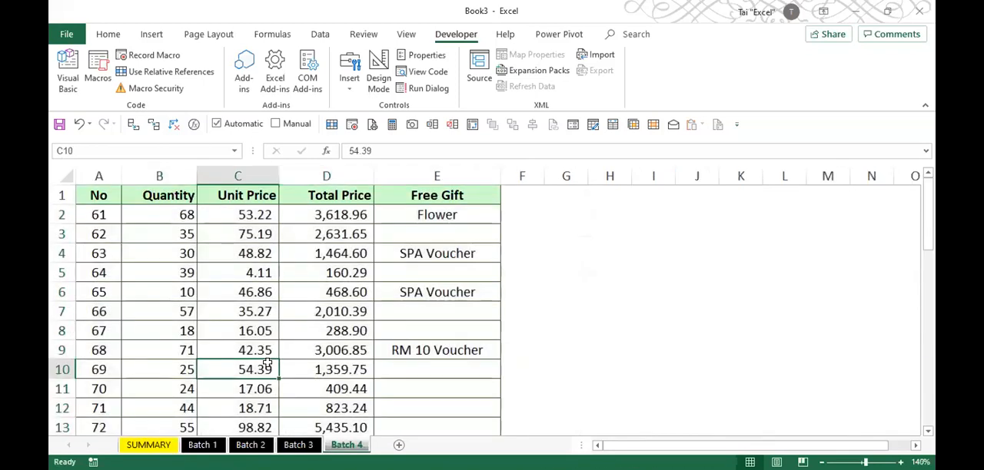
{"action": "key", "text": "ctrl+Down"}
{"action": "key", "text": "Down"}
{"action": "key", "text": "Up"}
{"action": "key", "text": "Left"}
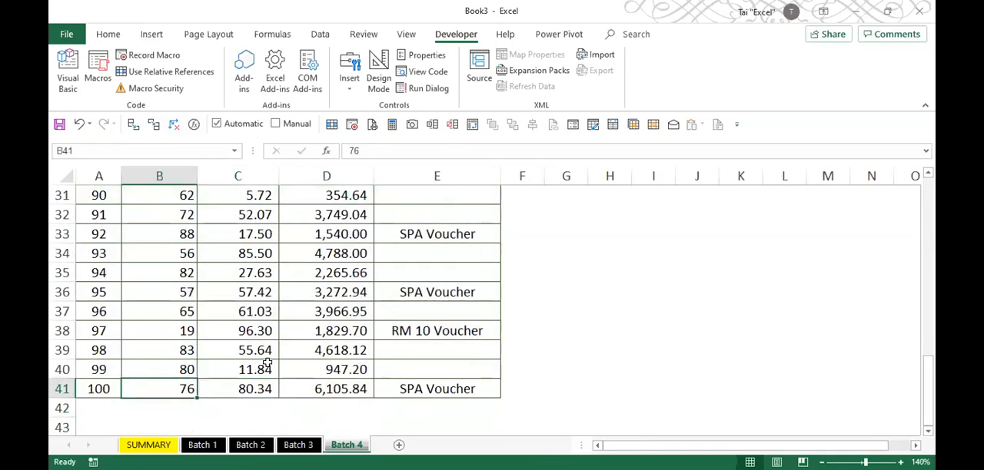
{"action": "key", "text": "Left"}
{"action": "key", "text": "Down"}
{"action": "type", "text": "101"}
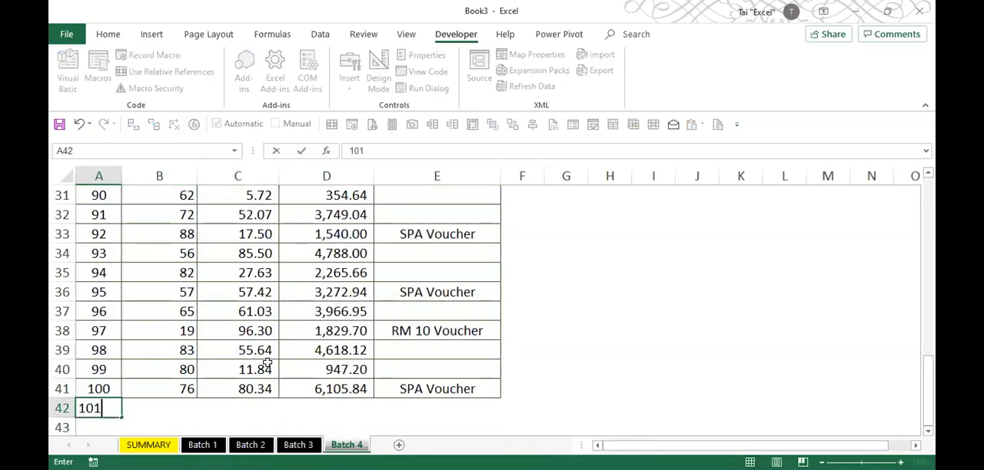
{"action": "key", "text": "Tab"}
{"action": "type", "text": "10"}
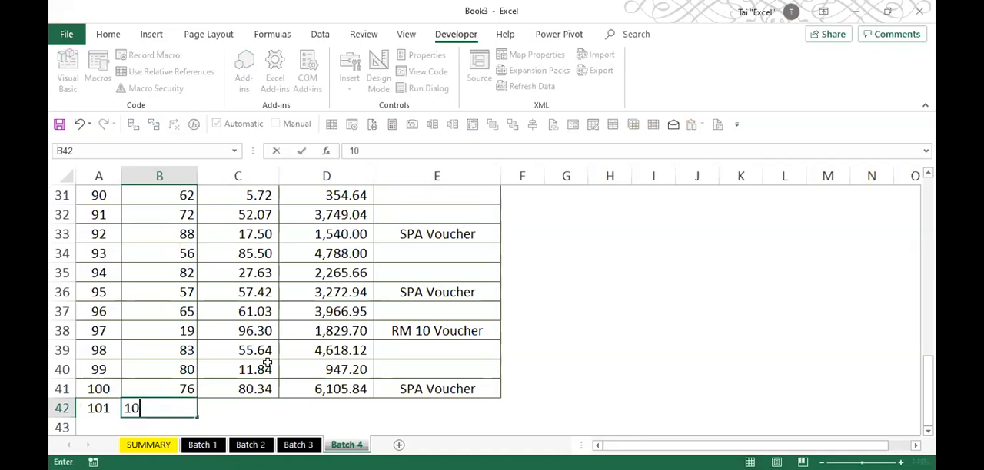
- Complete the record in row 42 with a Unit Price of 20.20 and BONUS as the Free Gift
{"action": "key", "text": "Tab"}
{"action": "type", "text": "2"}
{"action": "type", "text": ".20"}
{"action": "key", "text": "Tab"}
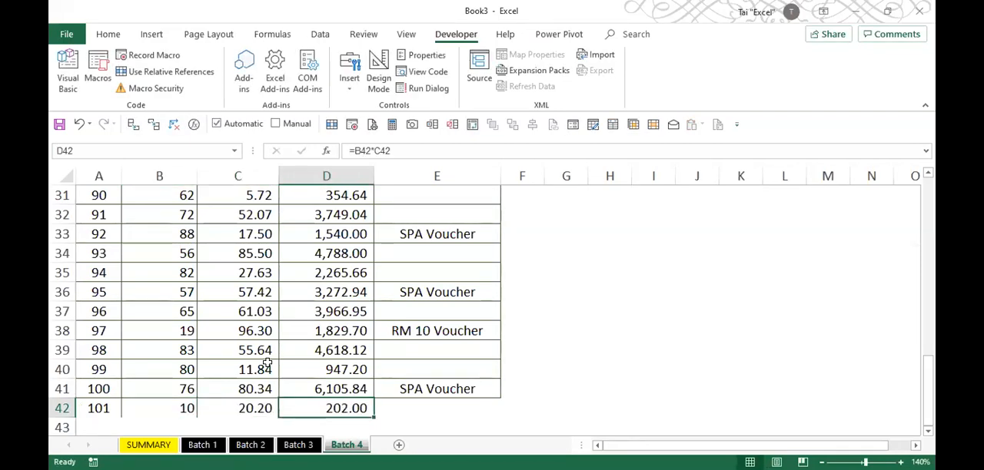
{"action": "key", "text": "Tab"}
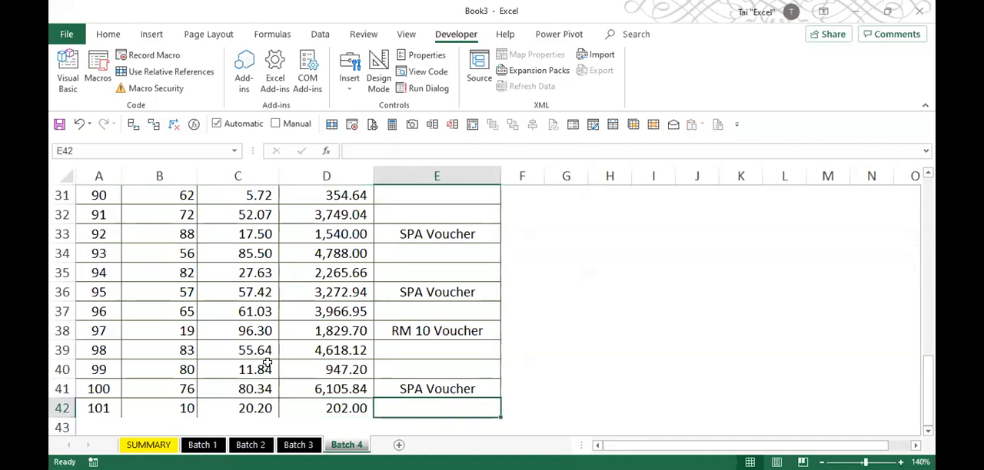
{"action": "type", "text": "BONUS"}
{"action": "key", "text": "Return"}
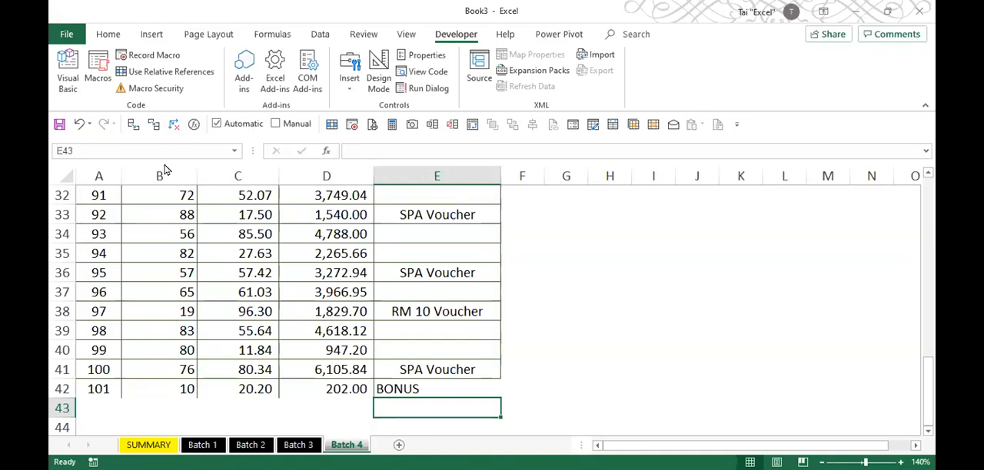
- Run the COPY_ALL_DATA macro from Batch 4, check the last combined row in SUMMARY, and clear the pending copy selection
{"action": "left_click", "coordinate": [109, 76]}
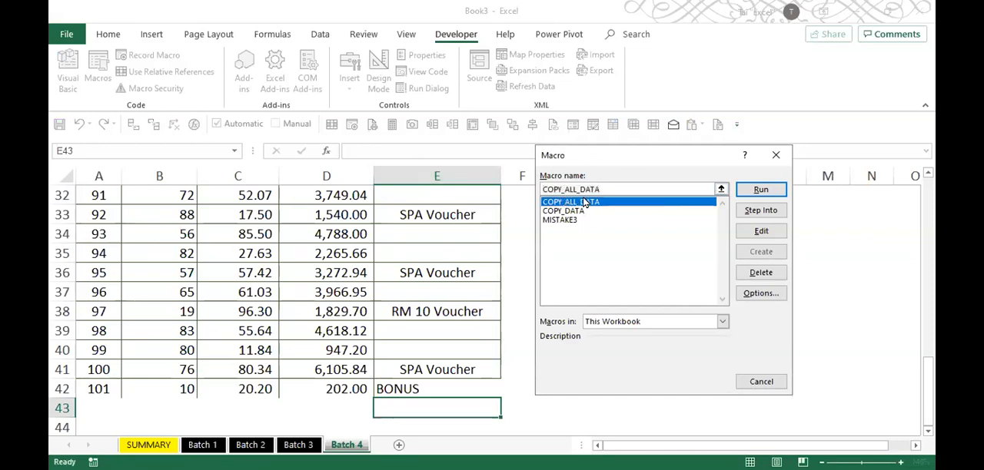
{"action": "left_click", "coordinate": [761, 190]}
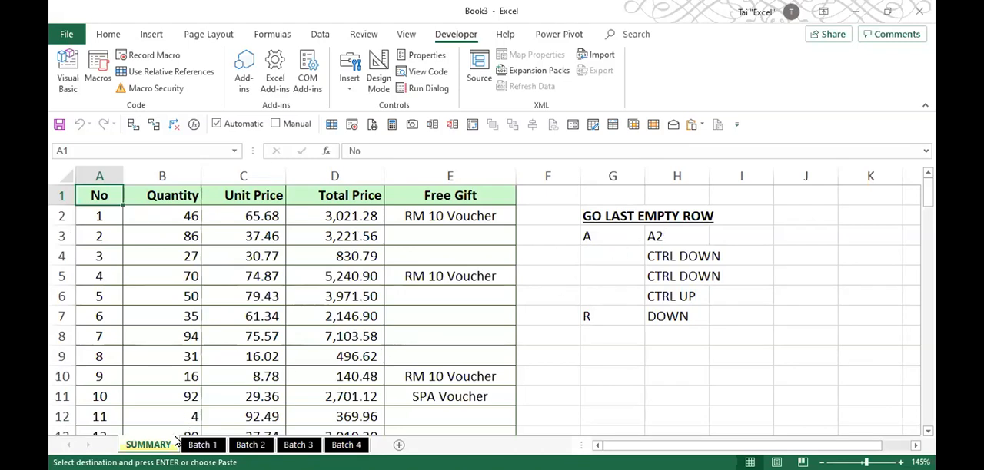
{"action": "key", "text": "ctrl+Down"}
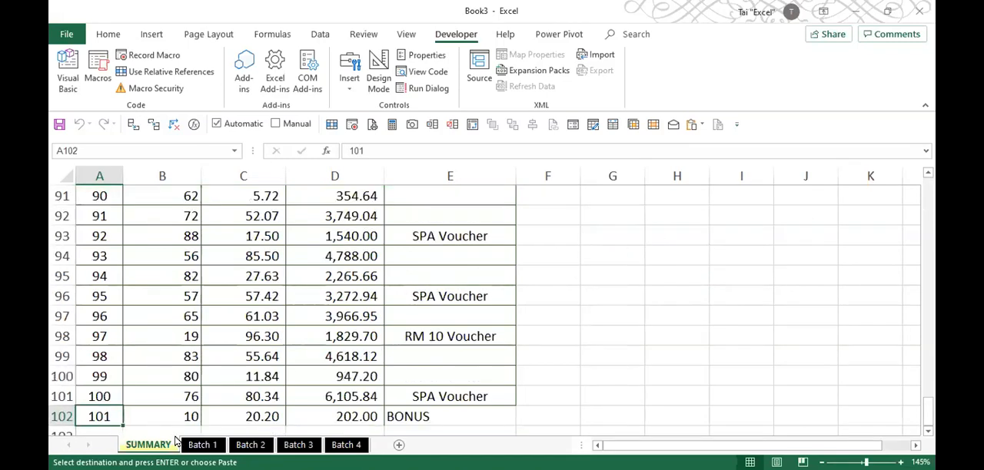
{"action": "scroll", "coordinate": [200, 366], "scroll_direction": "down", "scroll_amount": 2}
{"action": "scroll", "coordinate": [201, 366], "scroll_direction": "down", "scroll_amount": 1}
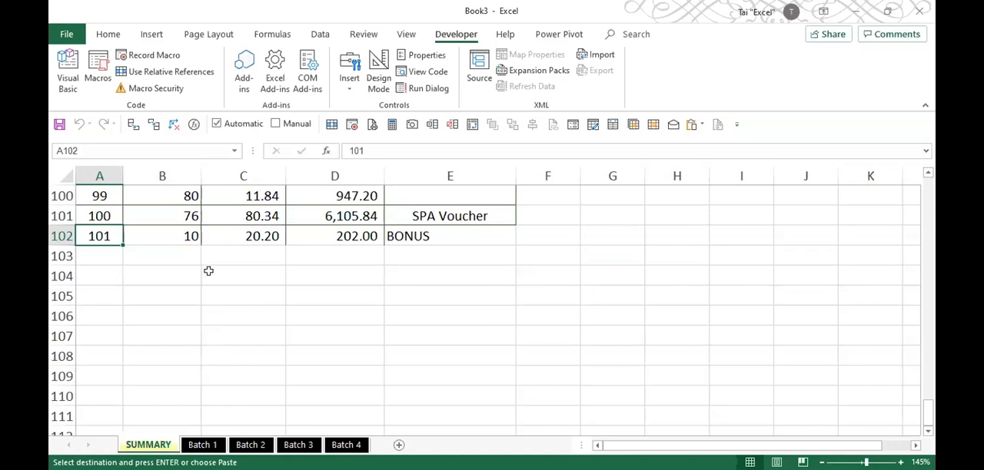
{"action": "key", "text": "Escape"}
{"action": "left_click", "coordinate": [242, 268]}
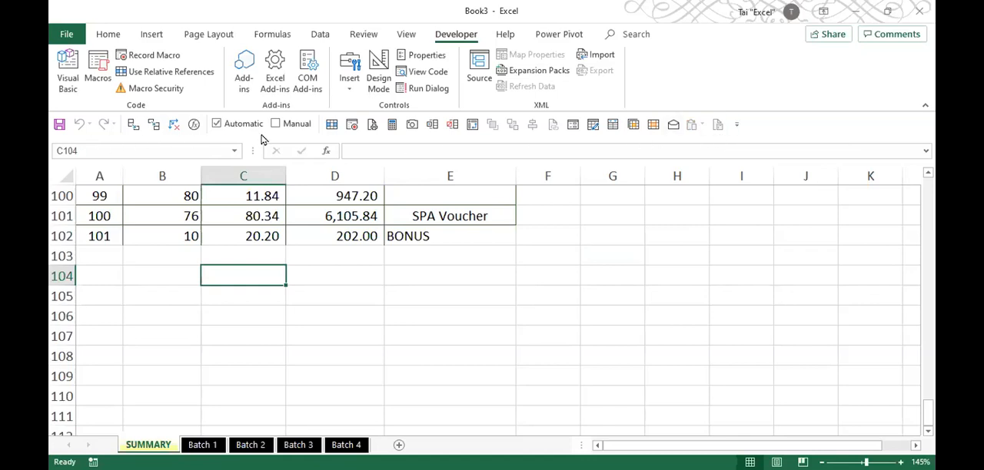
- Add the COPY_ALL_DATA macro to the Quick Access Toolbar for Book3 only
{"action": "right_click", "coordinate": [718, 133]}
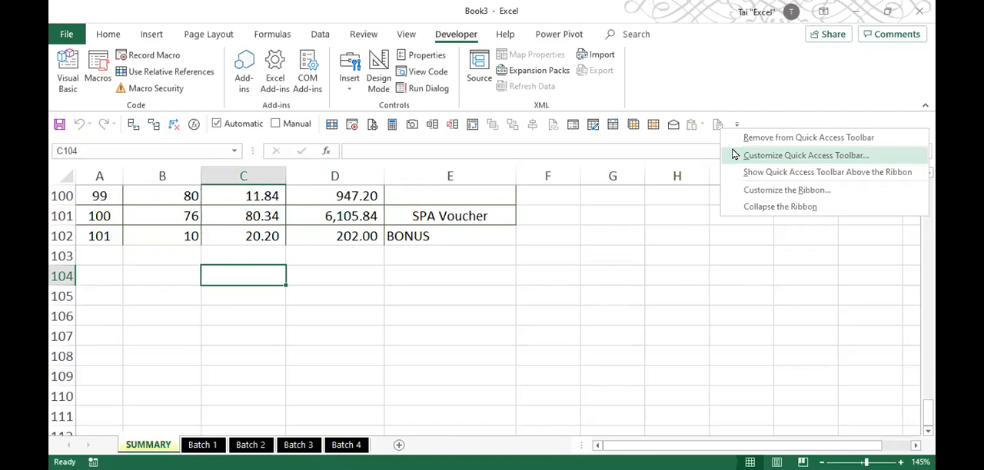
{"action": "left_click", "coordinate": [734, 155]}
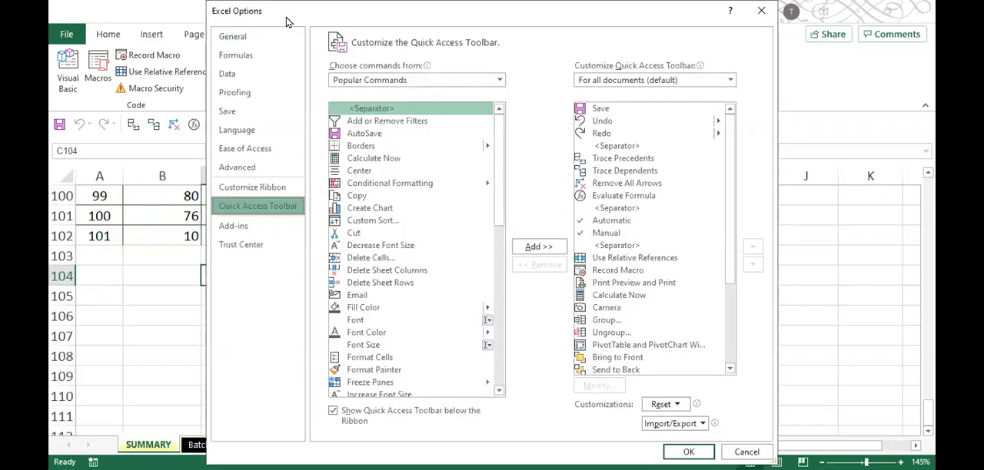
{"action": "left_click_drag", "start_coordinate": [285, 7], "coordinate": [252, 61]}
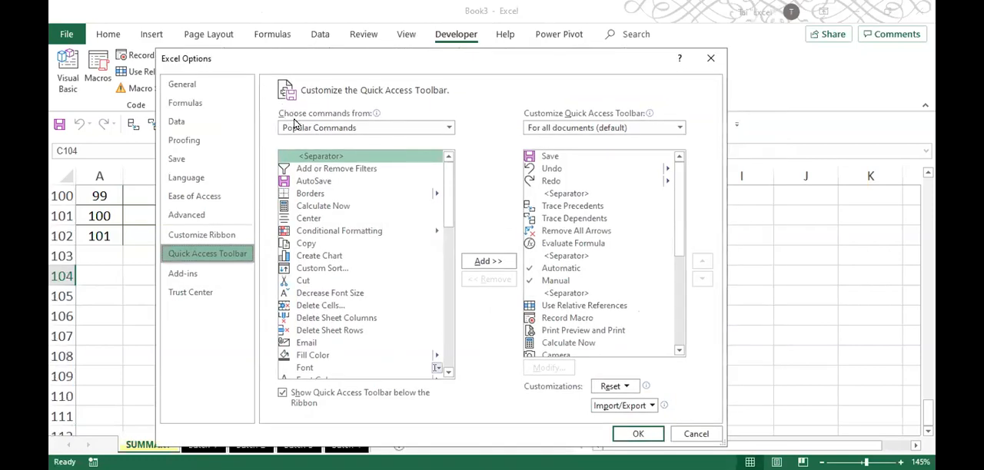
{"action": "left_click", "coordinate": [368, 128]}
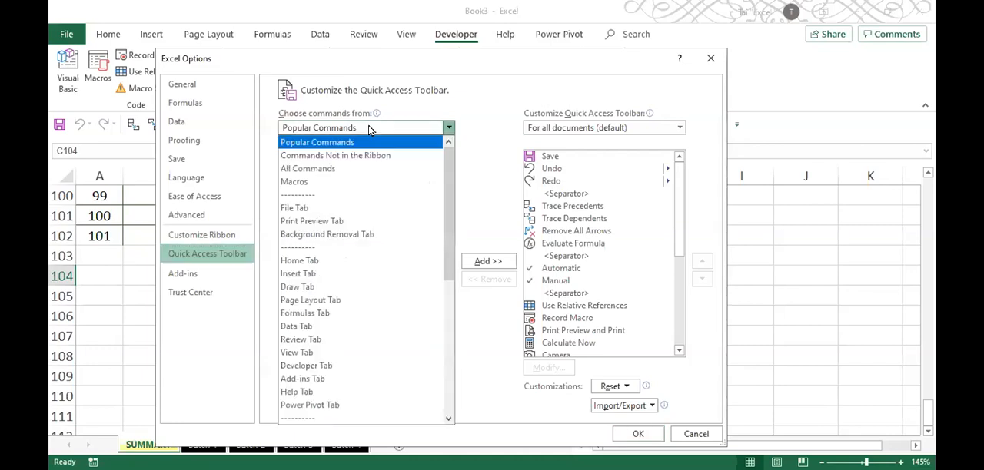
{"action": "left_click", "coordinate": [355, 182]}
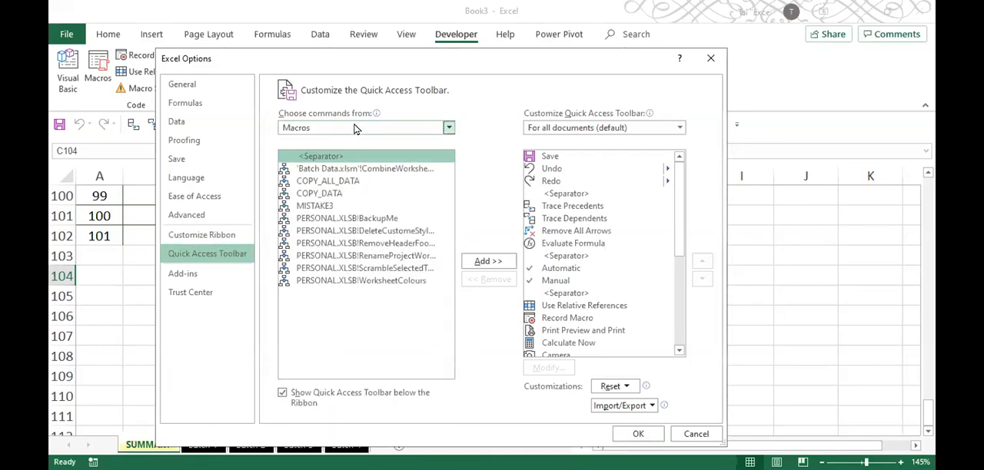
{"action": "left_click", "coordinate": [622, 131]}
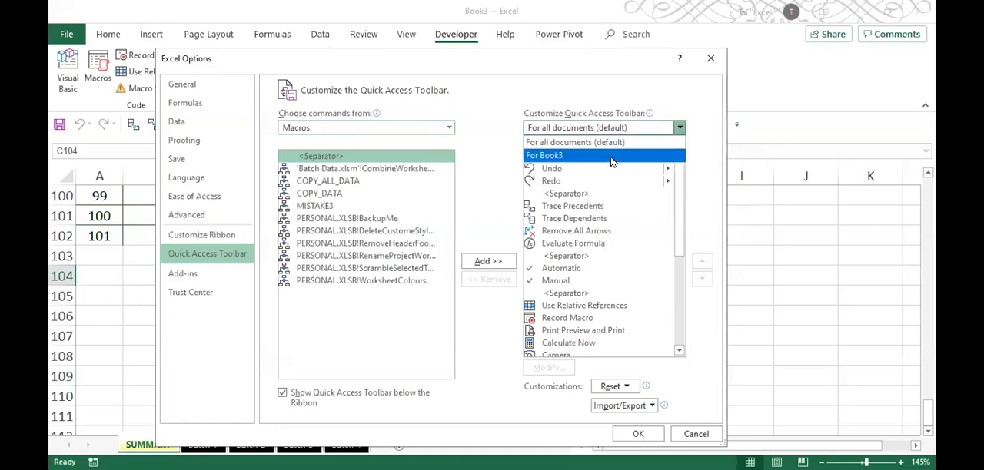
{"action": "left_click", "coordinate": [612, 157]}
{"action": "left_click", "coordinate": [351, 170]}
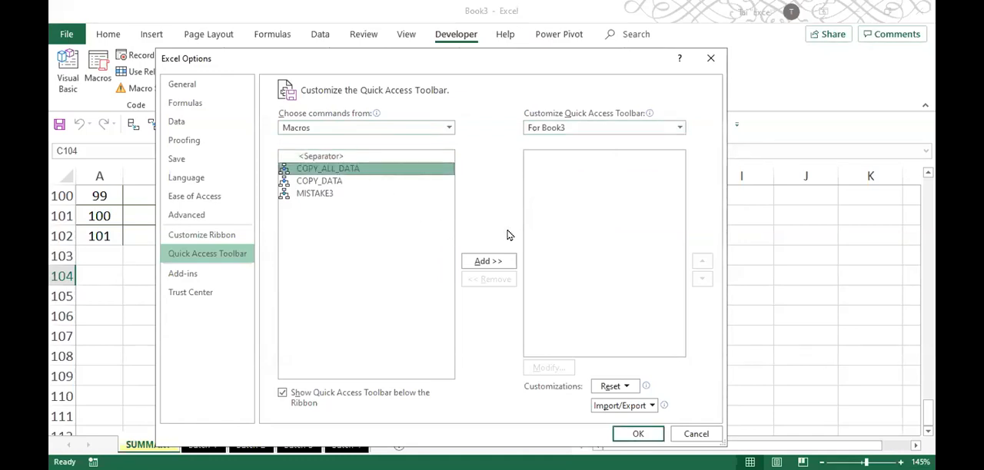
{"action": "left_click", "coordinate": [491, 261]}
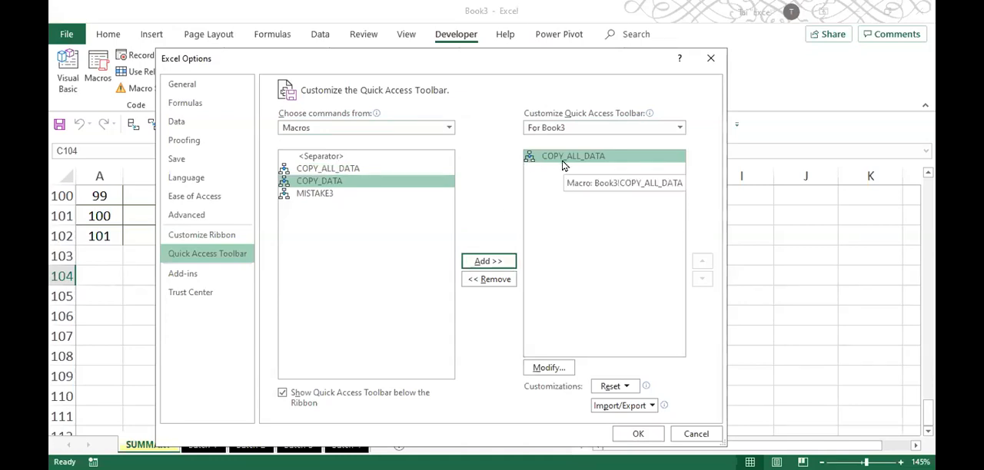
- Give the macro's toolbar button the overlapping-windows symbol and the display name Copy All Data
{"action": "left_click", "coordinate": [557, 370]}
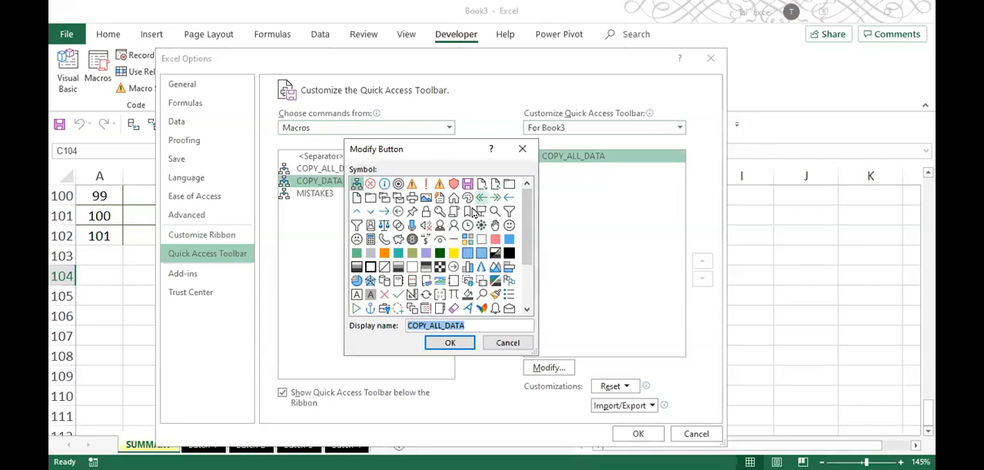
{"action": "left_click", "coordinate": [384, 197]}
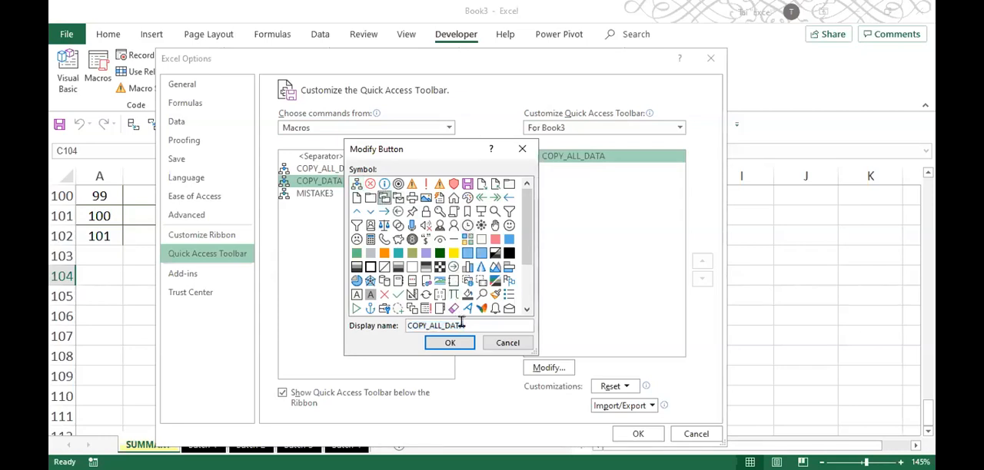
{"action": "left_click_drag", "start_coordinate": [473, 326], "coordinate": [507, 325]}
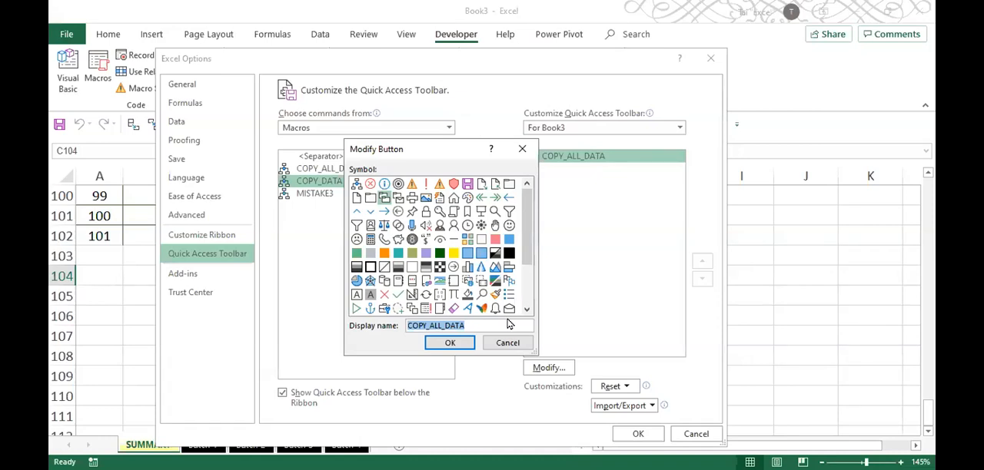
{"action": "type", "text": "Copy All Data"}
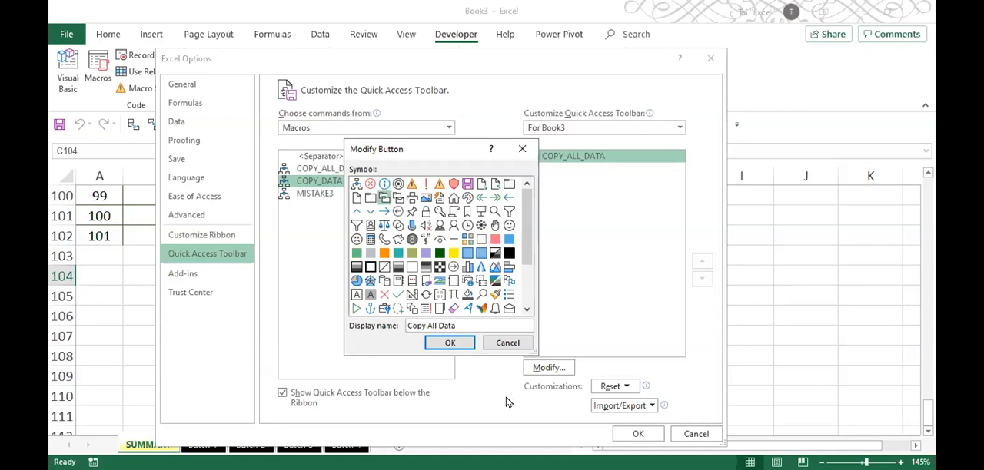
{"action": "key", "text": "Return"}
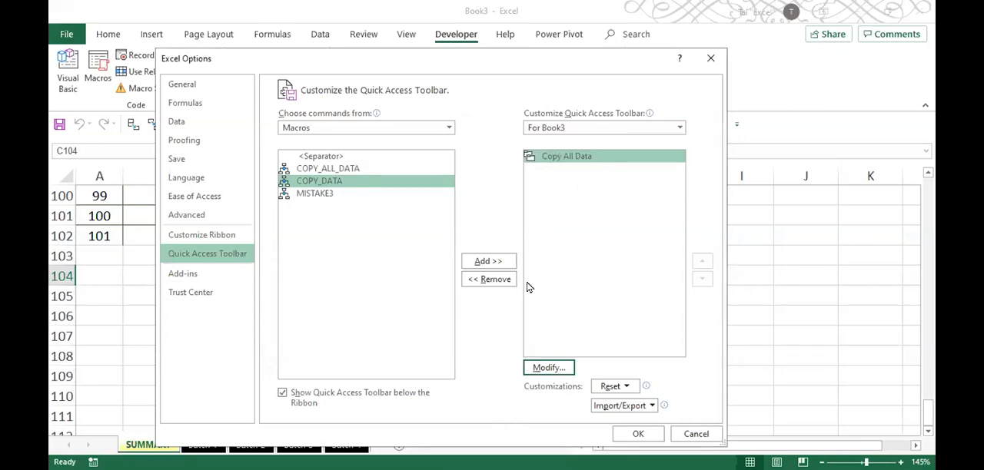
- Browse the other available button symbols, keep the chosen one, and apply the Quick Access Toolbar customization
{"action": "left_click", "coordinate": [547, 368]}
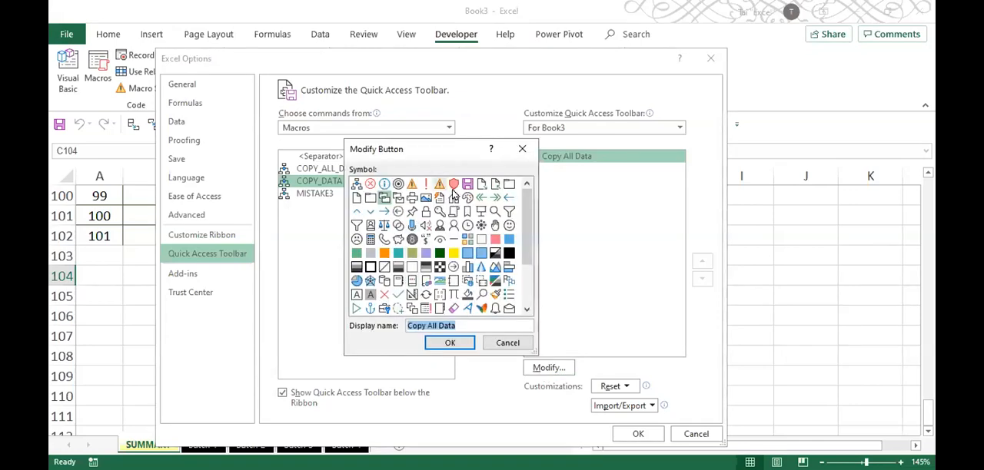
{"action": "left_click_drag", "start_coordinate": [527, 223], "coordinate": [532, 297]}
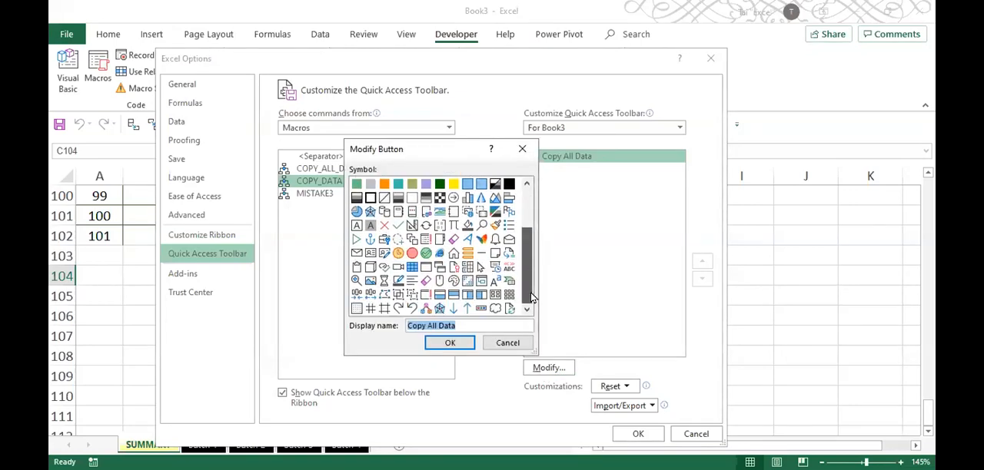
{"action": "left_click", "coordinate": [507, 344]}
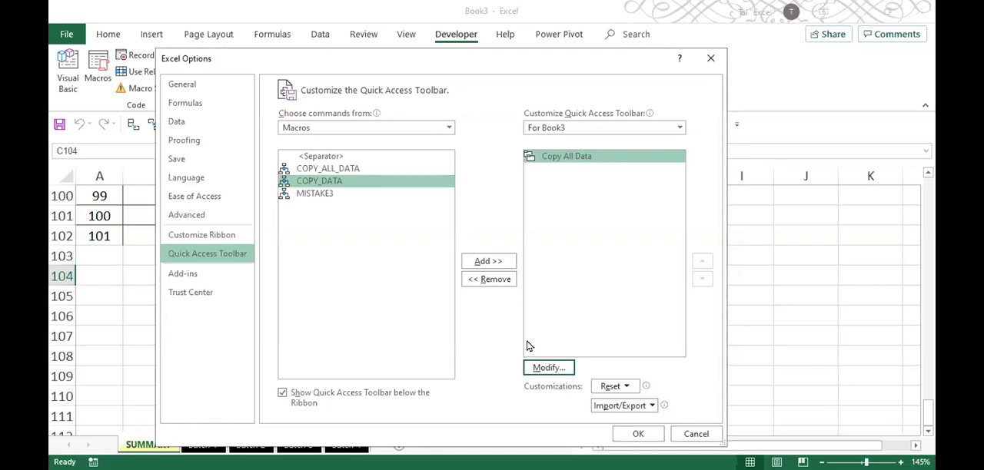
{"action": "left_click", "coordinate": [637, 433]}
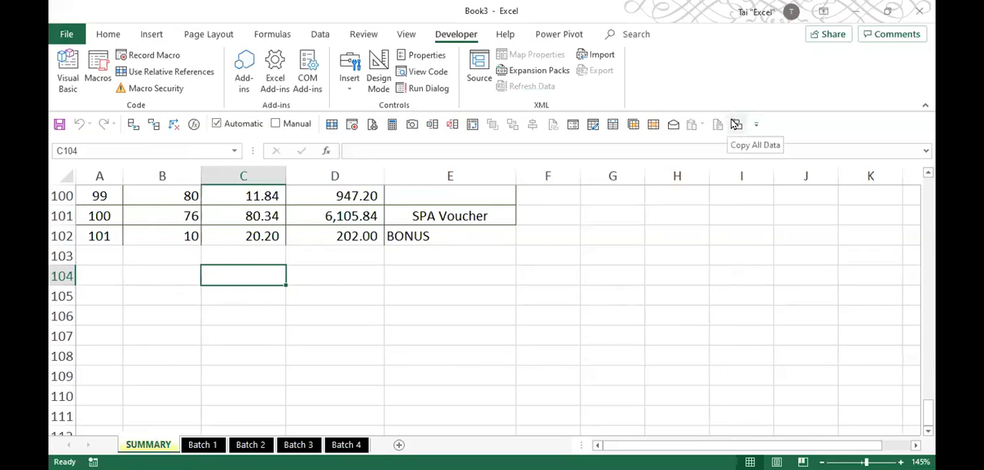
- Clear the combined records from columns A to E of SUMMARY, from row 102 up to row 2
{"action": "left_click", "coordinate": [453, 232]}
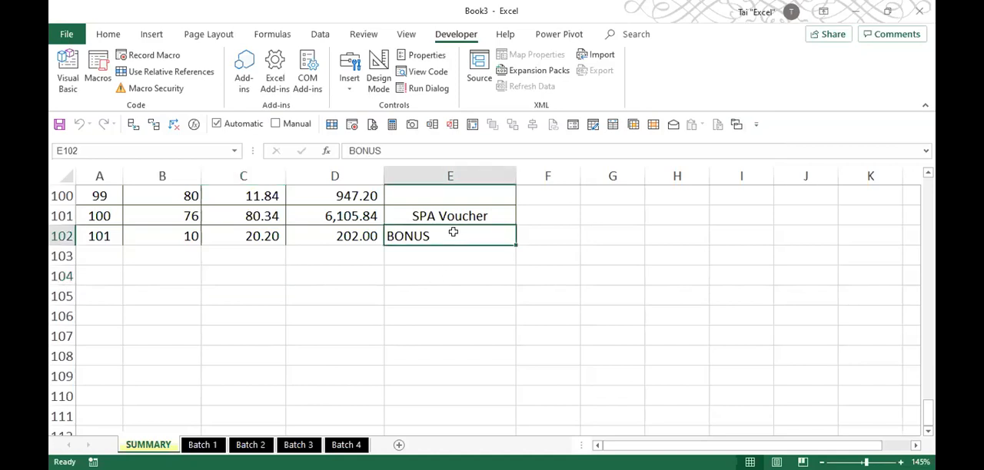
{"action": "key", "text": "ctrl+shift+Up"}
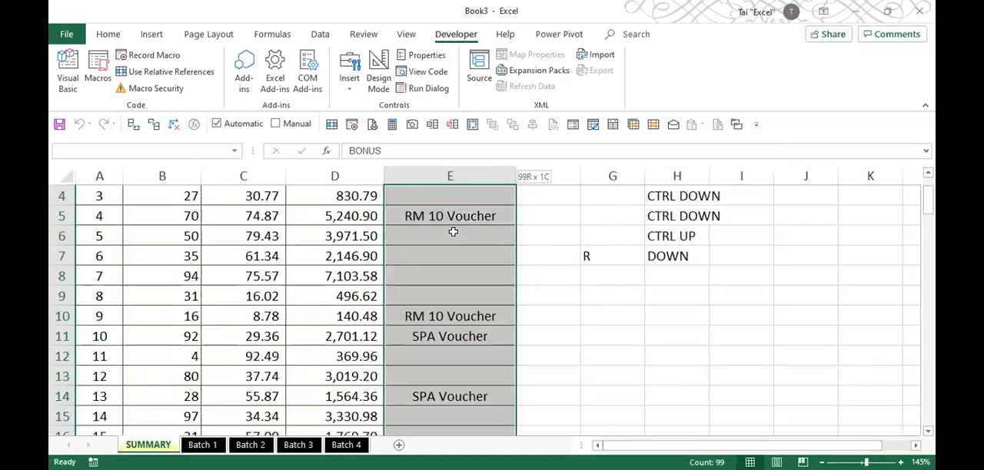
{"action": "key", "text": "ctrl+shift+Up"}
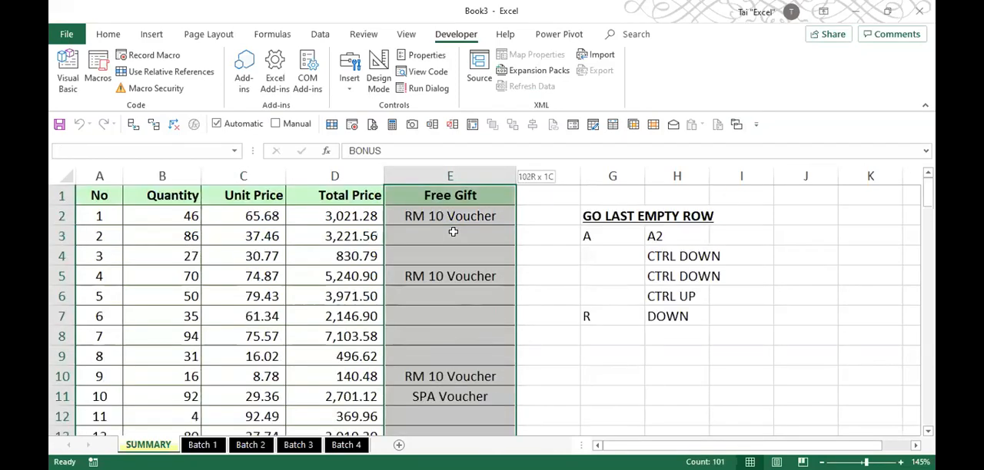
{"action": "key", "text": "ctrl+shift+Left"}
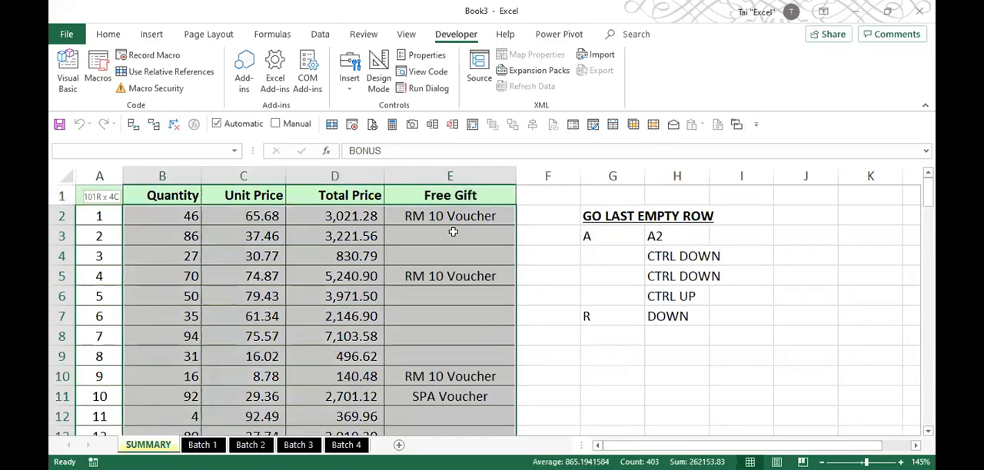
{"action": "key", "text": "ctrl+BackSpace"}
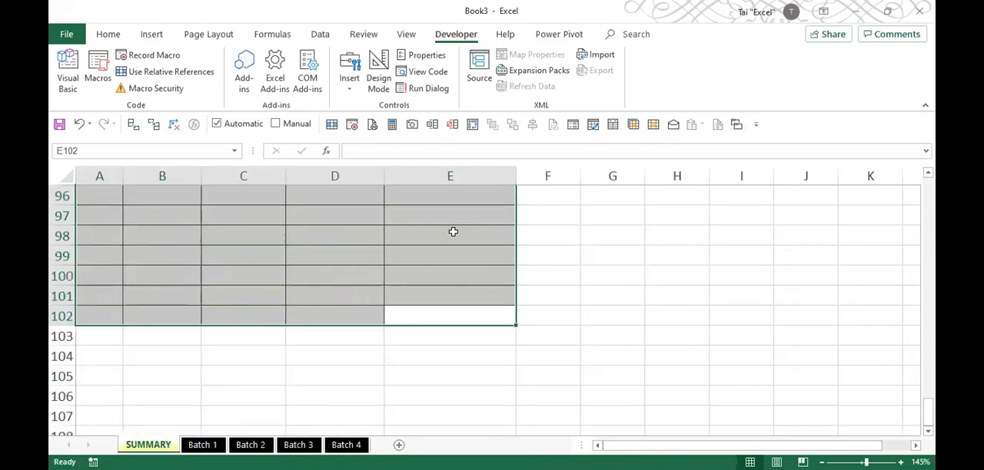
{"action": "left_click", "coordinate": [453, 232]}
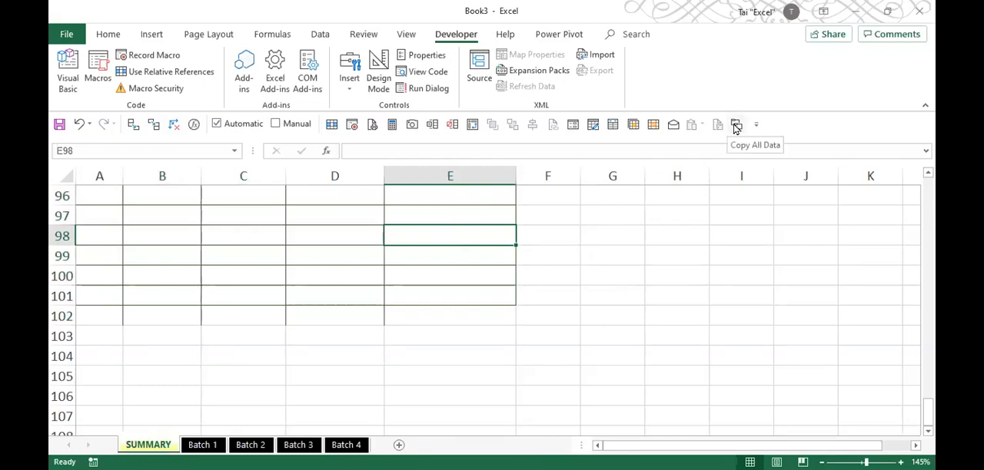
- Run the Copy All Data macro from its toolbar shortcut and check the last combined record in SUMMARY
{"action": "left_click", "coordinate": [735, 125]}
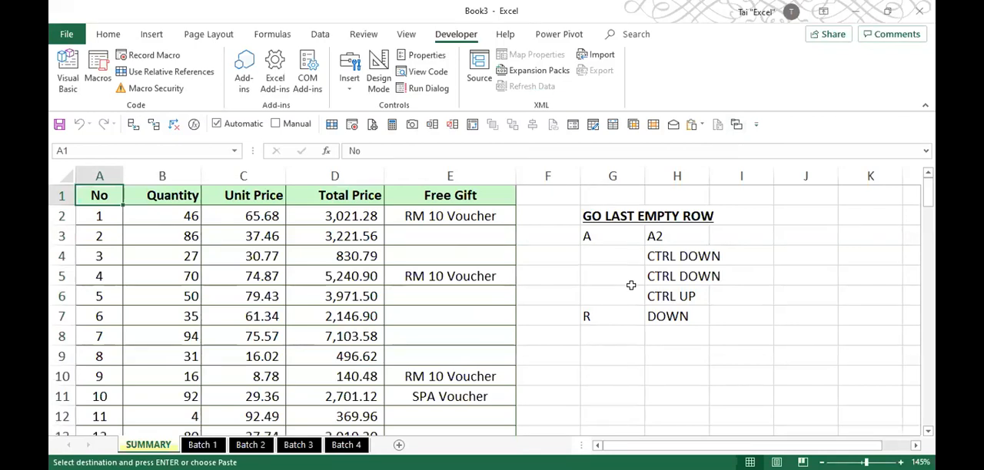
{"action": "key", "text": "ctrl+Down"}
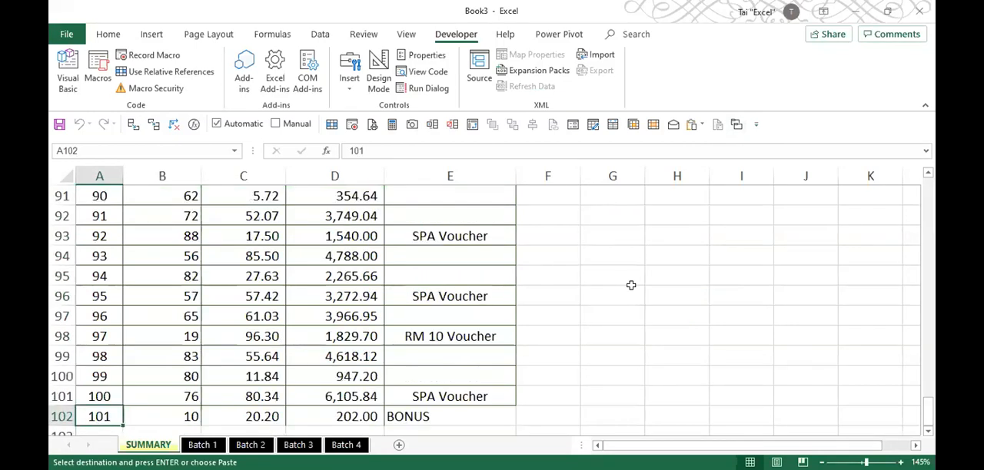
{"action": "scroll", "coordinate": [630, 285], "scroll_direction": "down", "scroll_amount": 3}
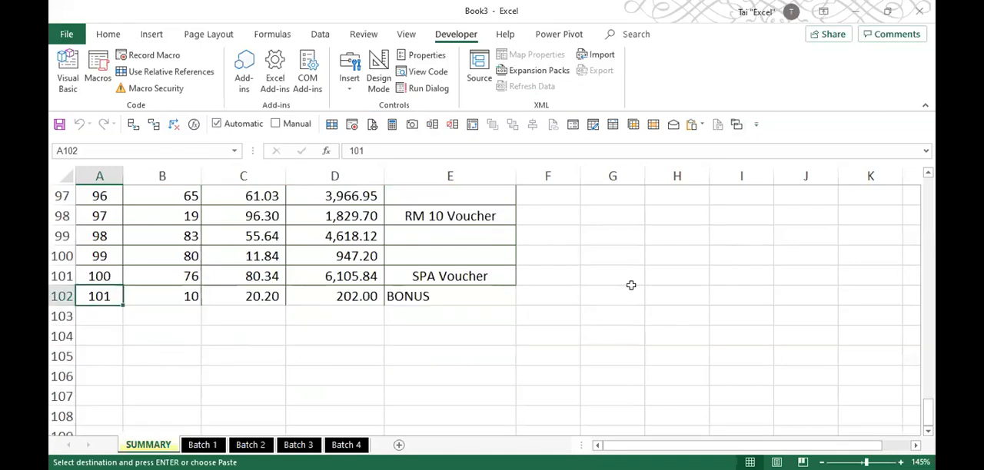
- Start a new record in row 43 of the Batch 4 sheet with No 102
{"action": "left_click", "coordinate": [346, 445]}
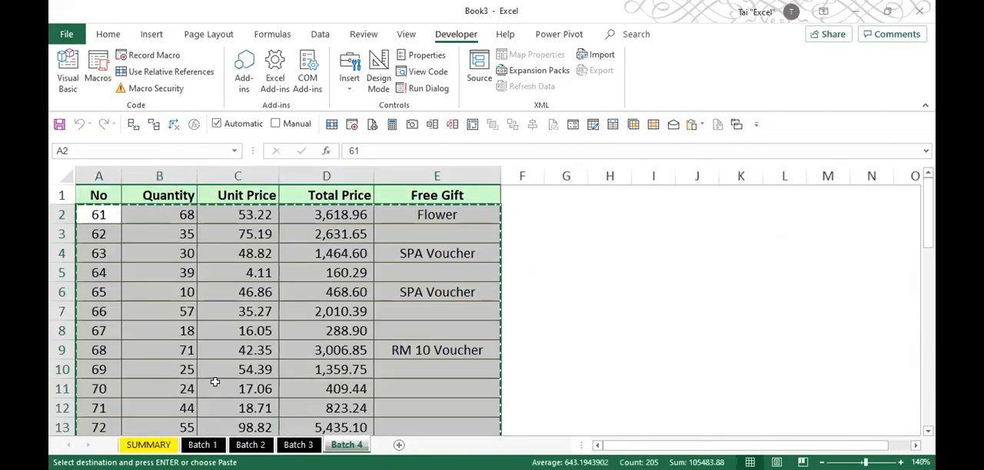
{"action": "key", "text": "ctrl+Down"}
{"action": "key", "text": "Down"}
{"action": "key", "text": "Down"}
{"action": "key", "text": "Down"}
{"action": "key", "text": "Down"}
{"action": "key", "text": "Up"}
{"action": "key", "text": "Up"}
{"action": "key", "text": "Up"}
{"action": "key", "text": "Up"}
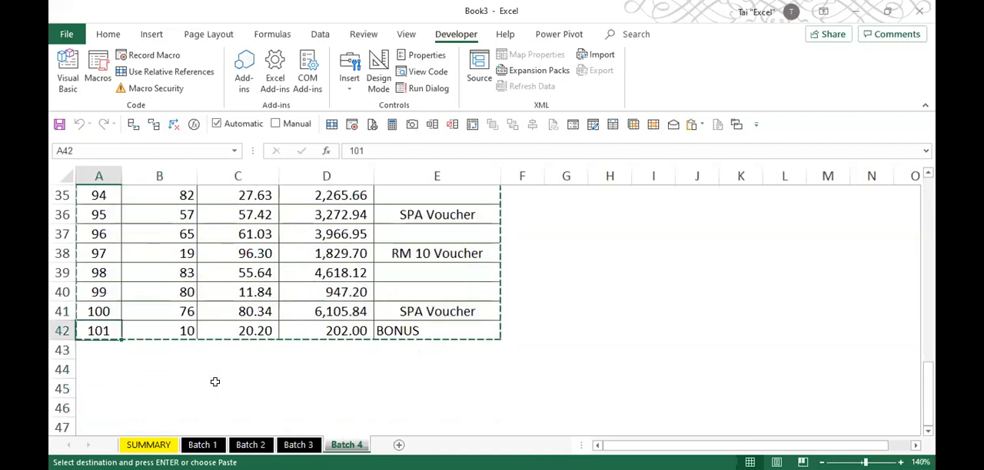
{"action": "key", "text": "Down"}
{"action": "type", "text": "102"}
{"action": "key", "text": "Tab"}
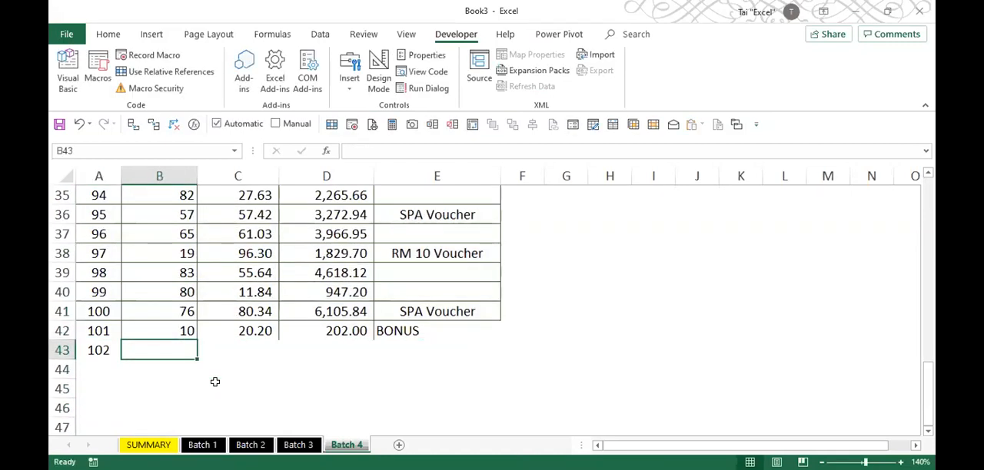
- Complete record 102 in Batch 4 with quantity 20, unit price 30.30 and the free gift "bonus 2"
{"action": "type", "text": "20"}
{"action": "key", "text": "Tab"}
{"action": "type", "text": "30"}
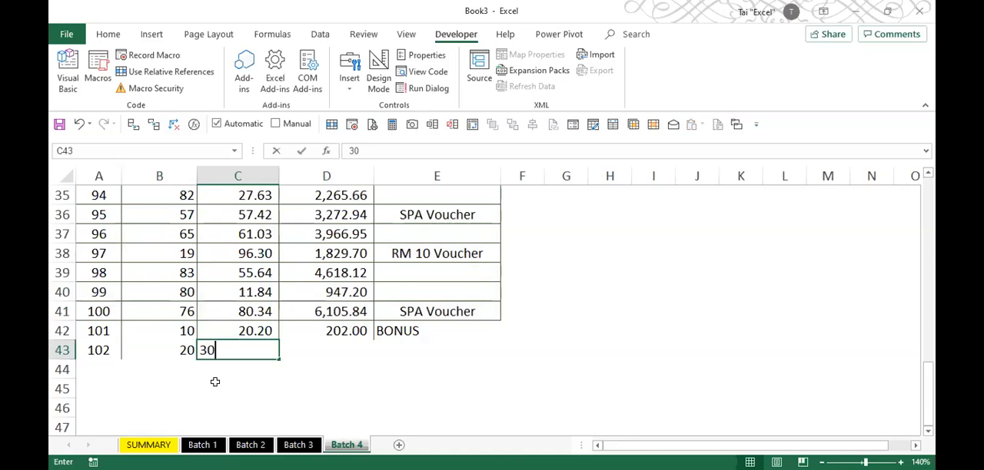
{"action": "type", "text": ".30"}
{"action": "key", "text": "Tab"}
{"action": "key", "text": "Tab"}
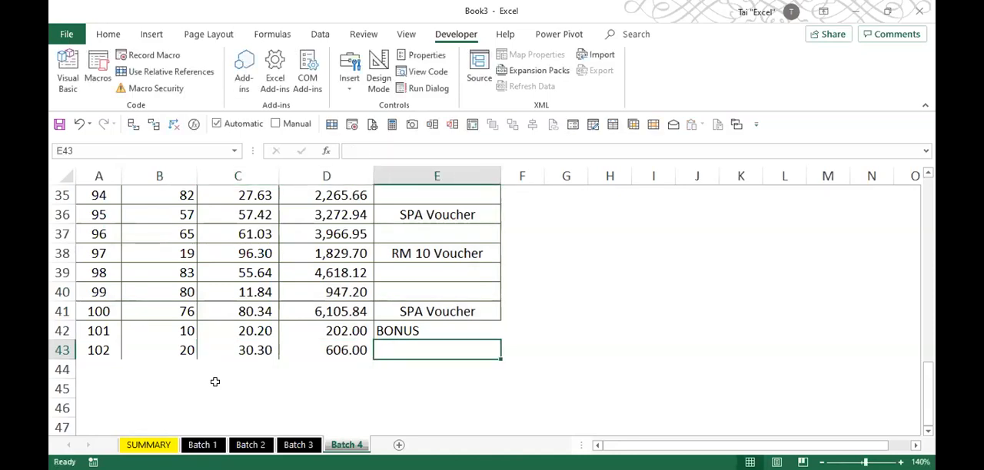
{"action": "type", "text": "bonus 2"}
{"action": "key", "text": "Return"}
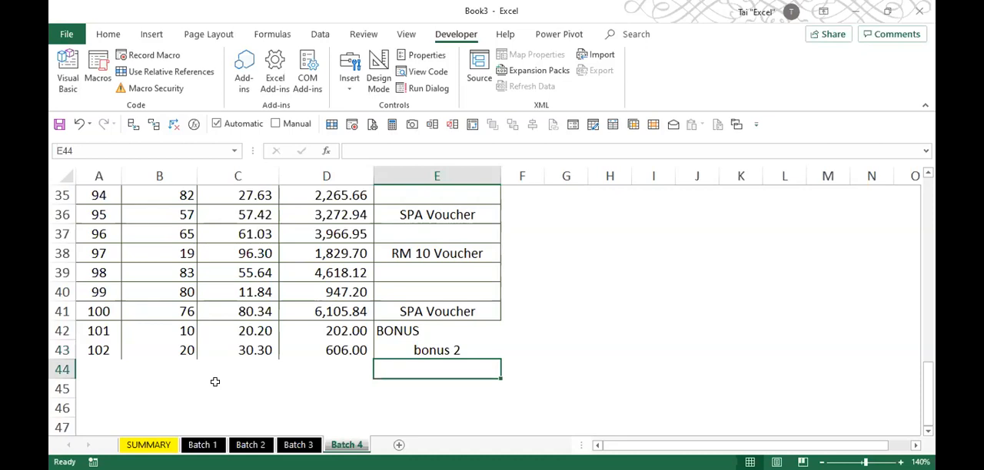
- Clear the combined records below the header in SUMMARY, columns A to E, through row 102
{"action": "left_click", "coordinate": [149, 445]}
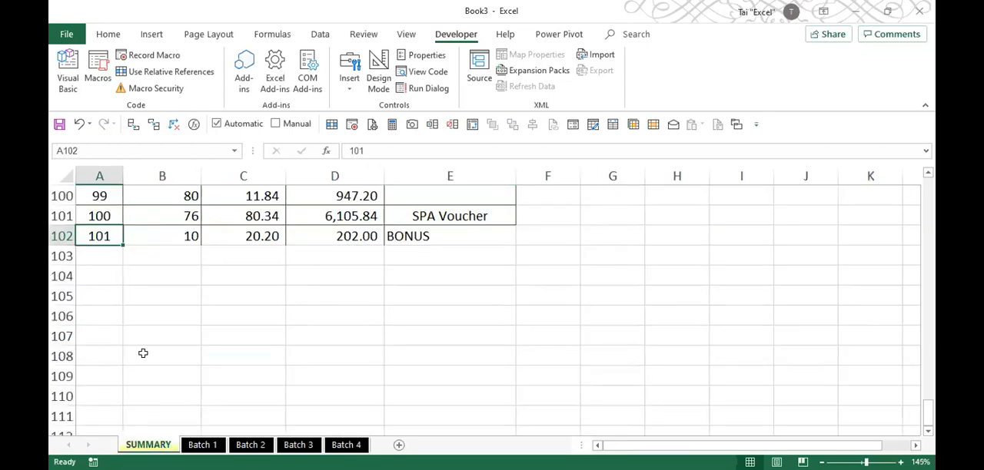
{"action": "key", "text": "shift+Right"}
{"action": "key", "text": "shift+Right"}
{"action": "key", "text": "shift+Right"}
{"action": "key", "text": "shift+Right"}
{"action": "key", "text": "ctrl+shift+Up"}
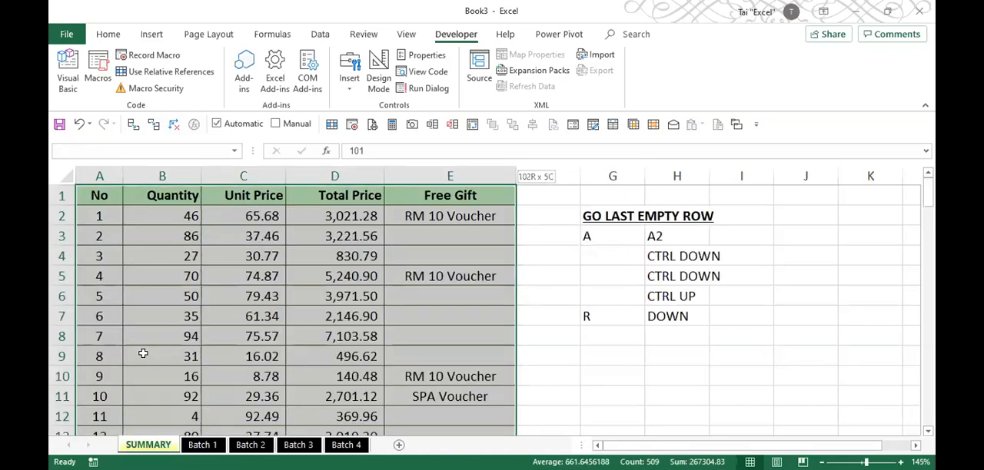
{"action": "key", "text": "Delete"}
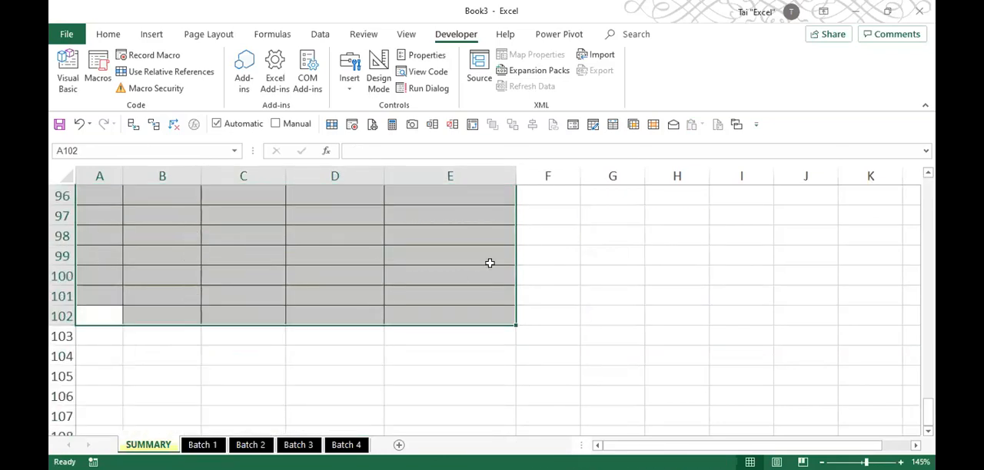
- Rerun the Copy All Data macro on the emptied SUMMARY sheet and check that the new Batch 4 record is included
{"action": "left_click", "coordinate": [736, 124]}
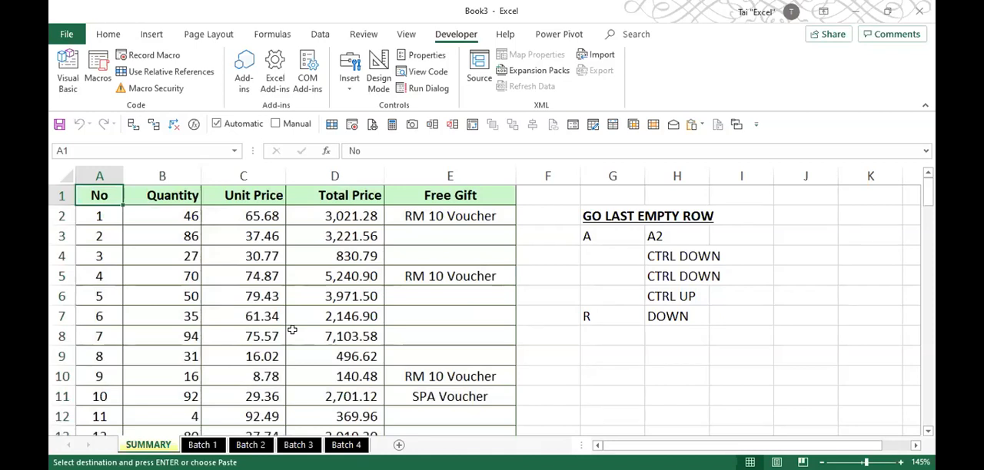
{"action": "key", "text": "ctrl+Down"}
{"action": "scroll", "coordinate": [292, 329], "scroll_direction": "down", "scroll_amount": 3}
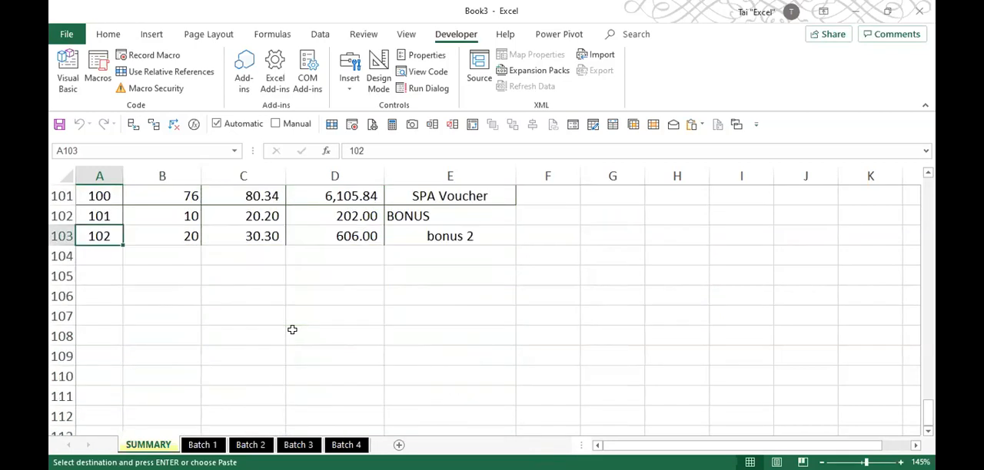